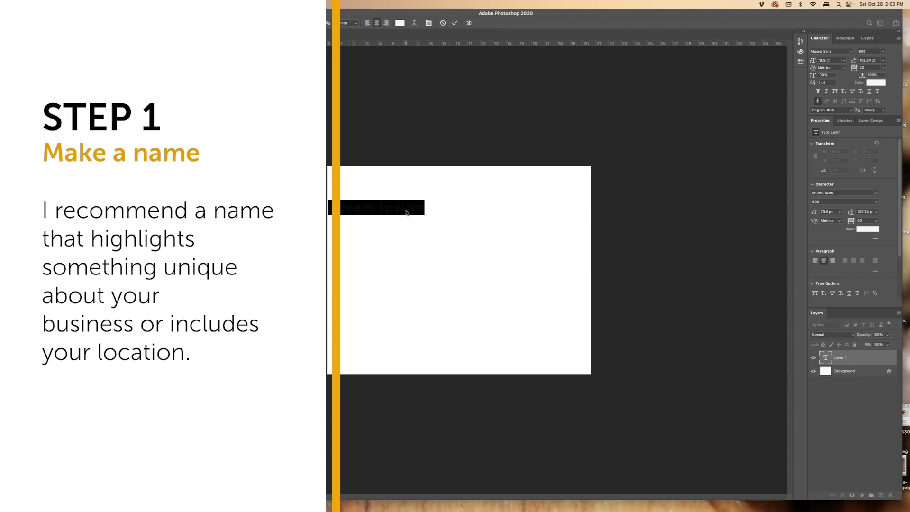
Replace the placeholder text with "The Hawiii Honey Coompany"
triple_click(397, 204)
text(The )
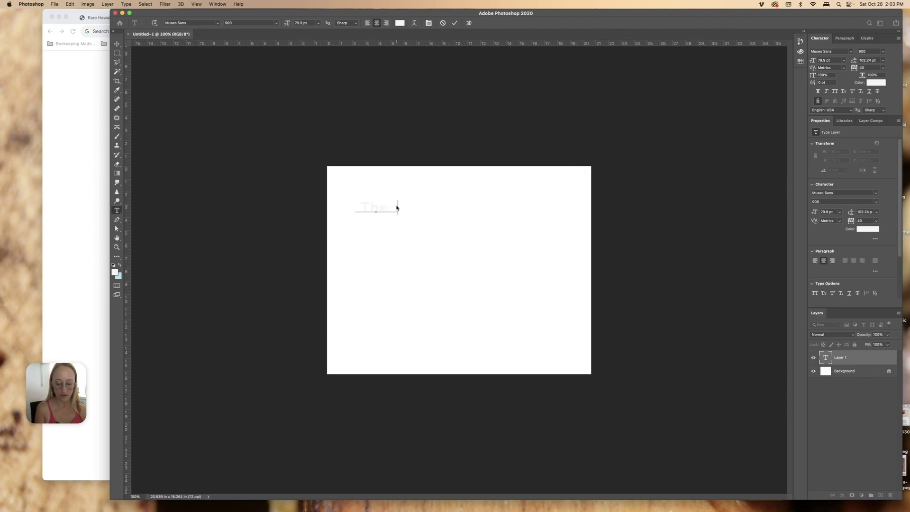
text(Hawaii Honey Coompany)
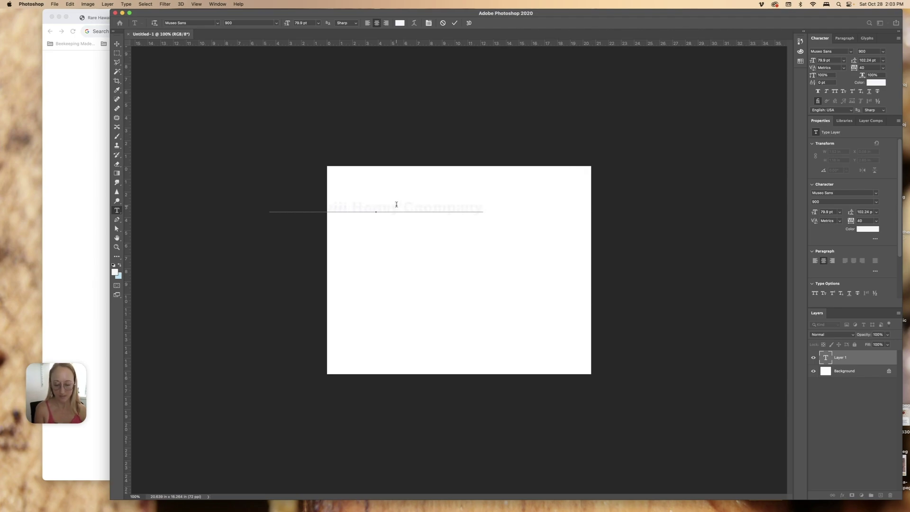
Set the color of the entire title text to near-black #010101
key(super+a)
click(399, 23)
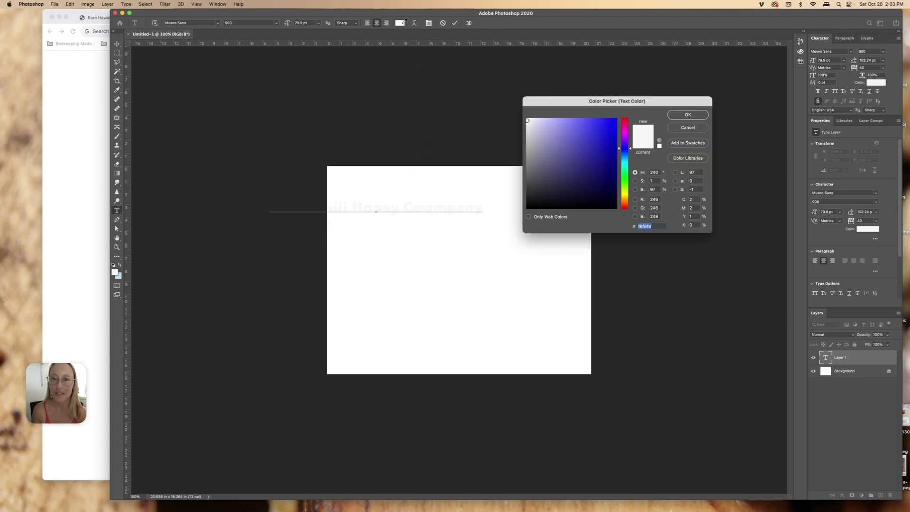
click(529, 208)
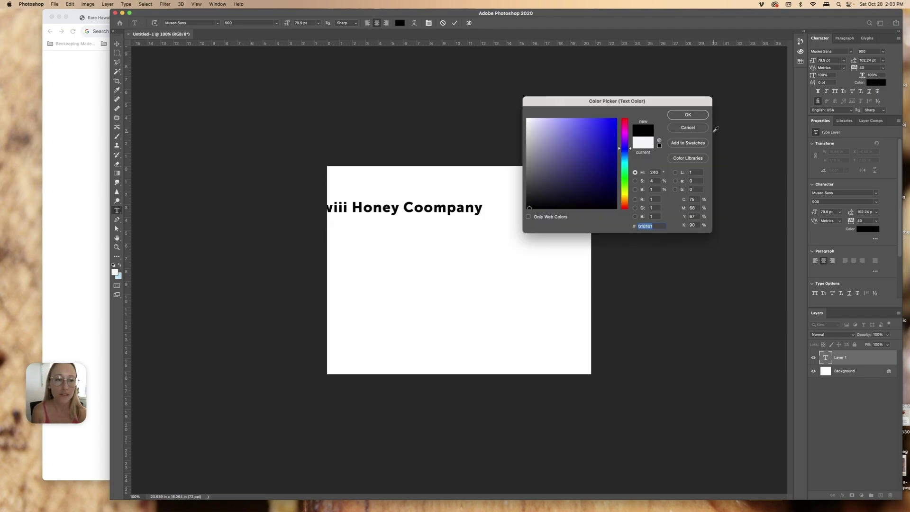
click(688, 114)
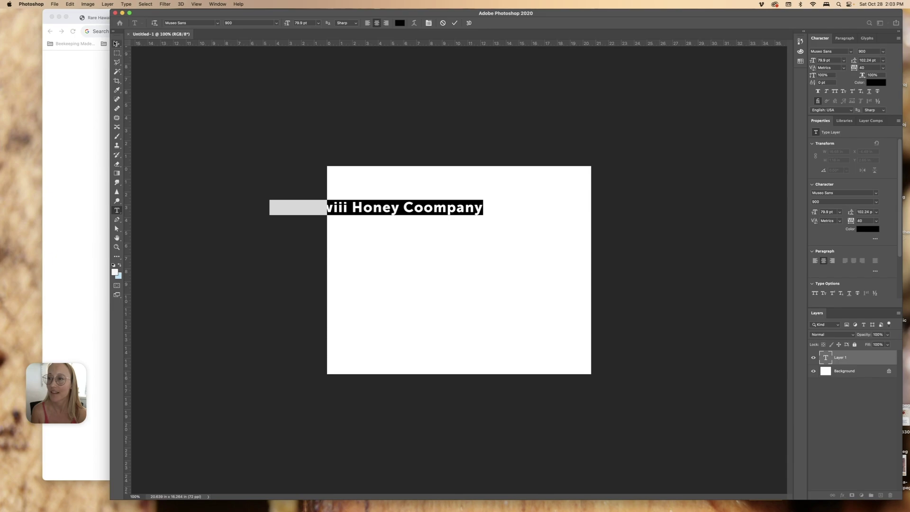
Move the title horizontally so it fits fully inside the upper part of the white canvas
key(super+h)
click(117, 43)
drag(356, 211, 411, 212)
Correct the spelling errors in the title so it reads "The Hawaii Honey Company"
key(t)
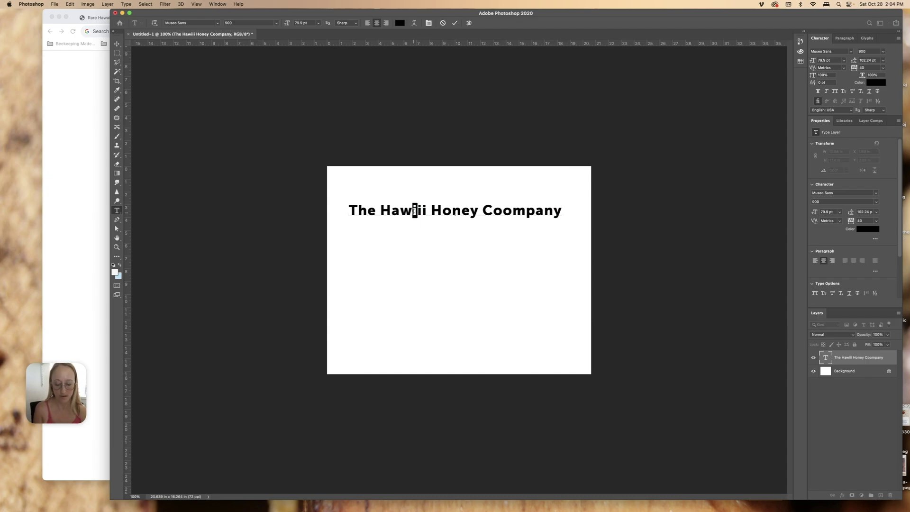
text(a)
drag(515, 212, 508, 213)
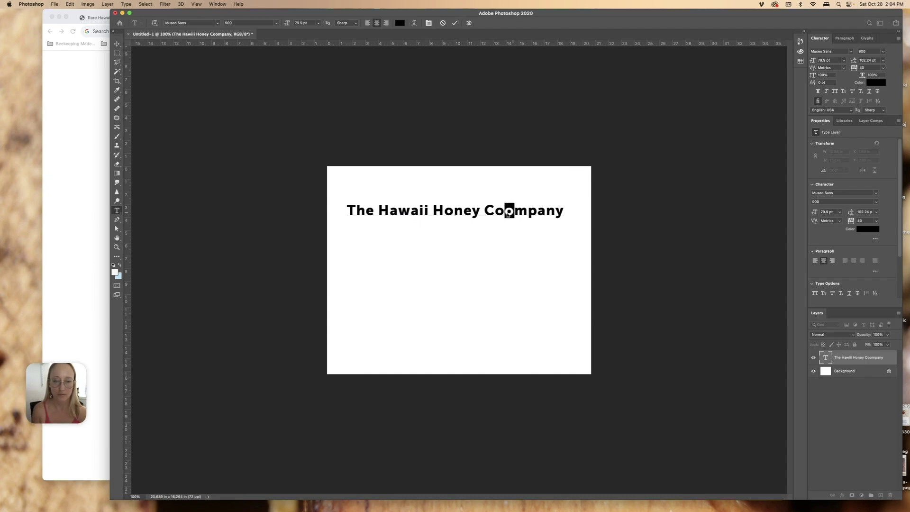
key(BackSpace)
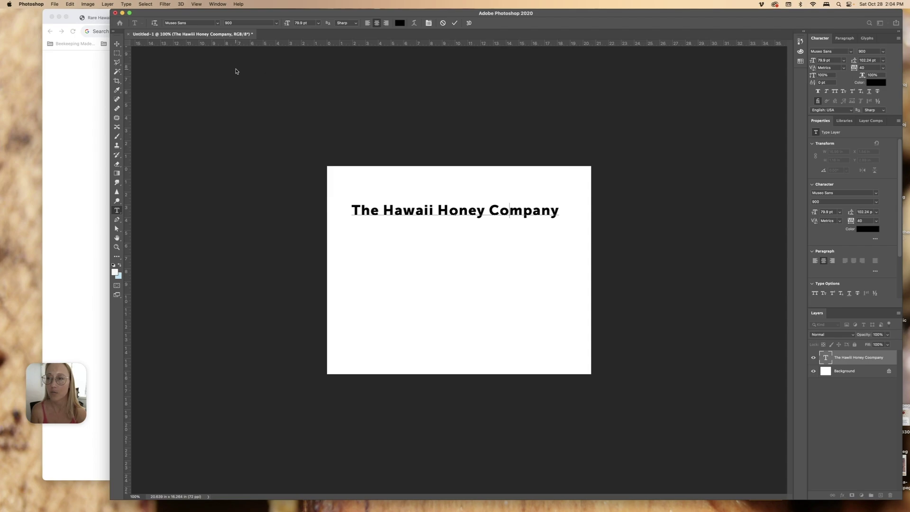
click(117, 43)
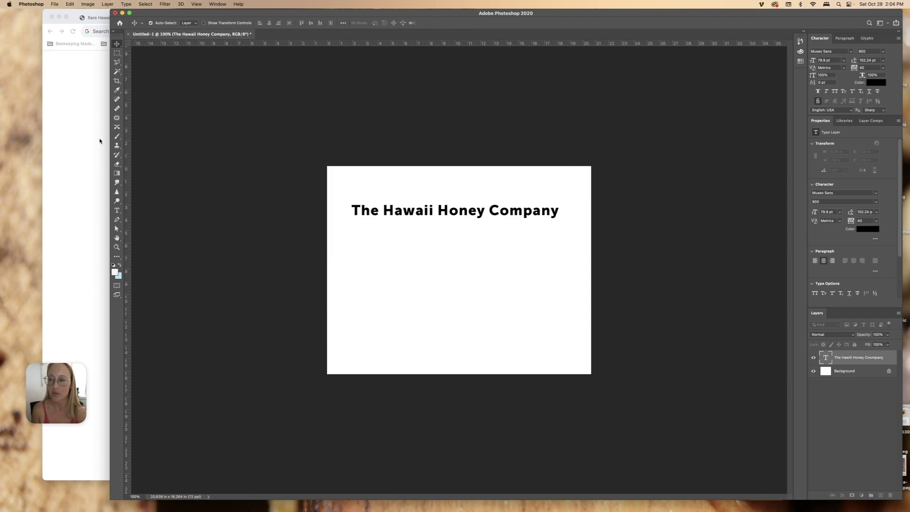
click(119, 213)
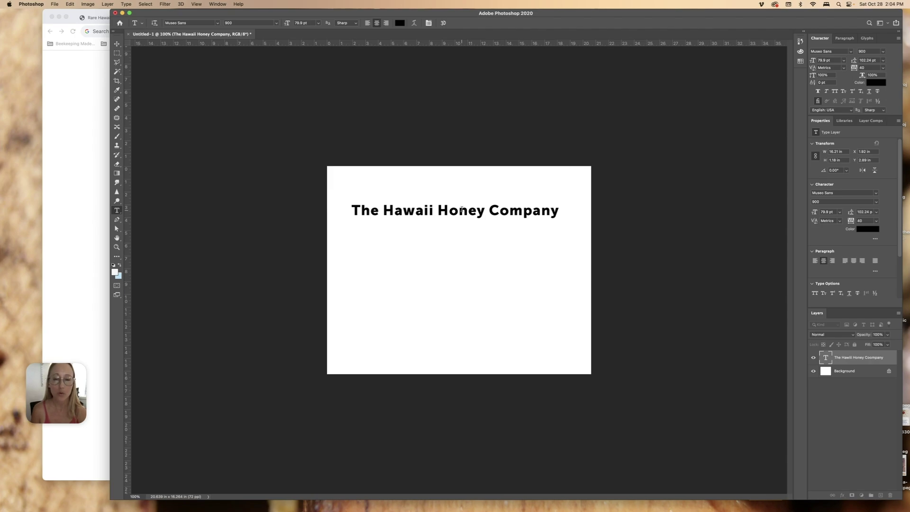
click(117, 43)
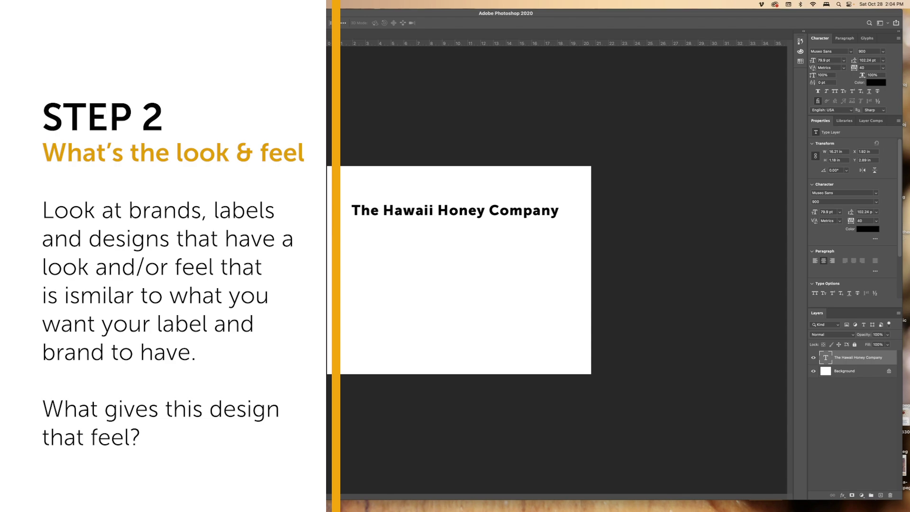
Switch to Chrome and examine the label designs on the Rare Hawaiian, Big Island Bees, Savannah Bee, World of Honey and Bees & Trees pages
key(super+Tab)
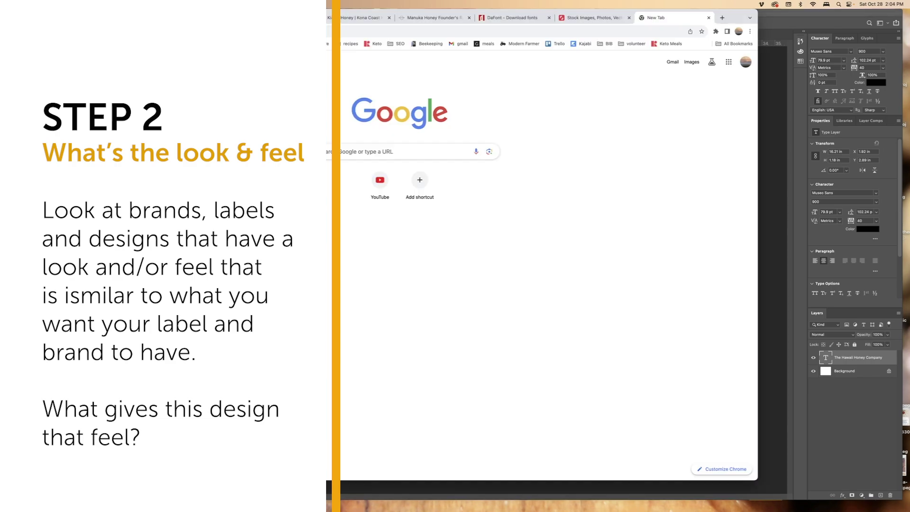
key(super+v)
key(Return)
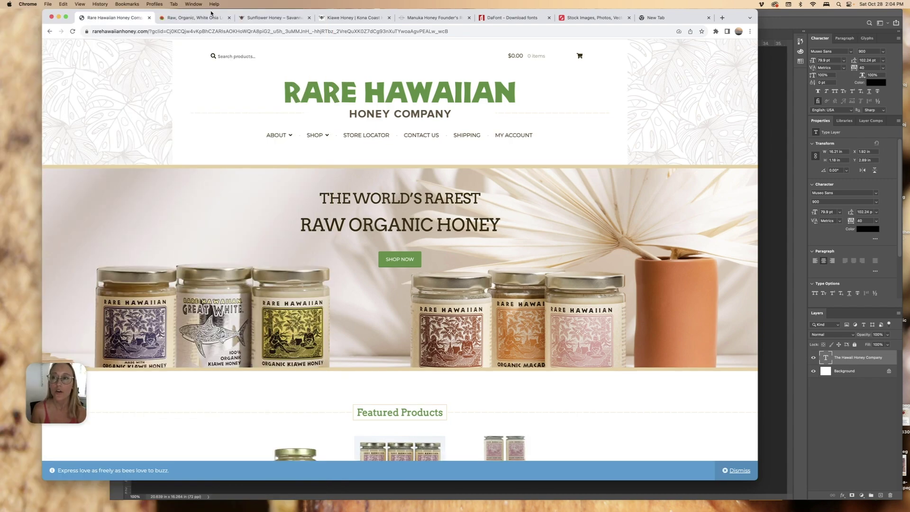
click(212, 17)
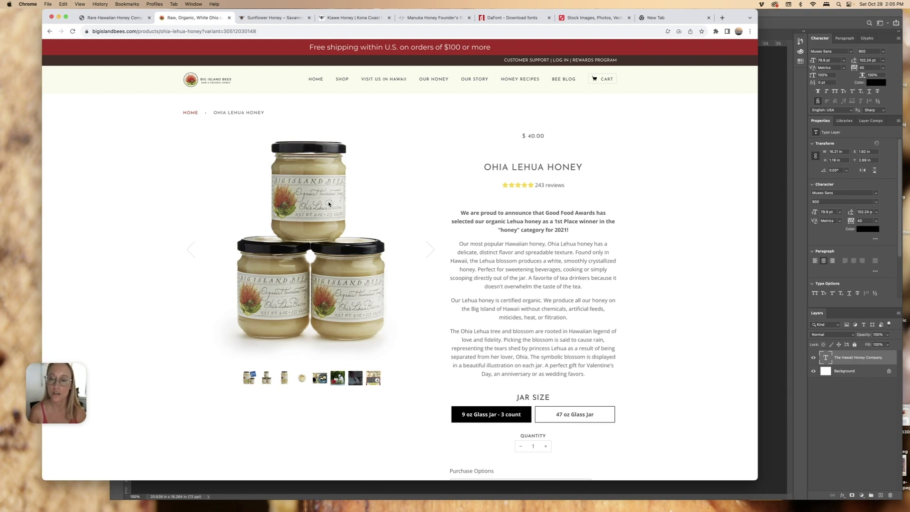
click(121, 19)
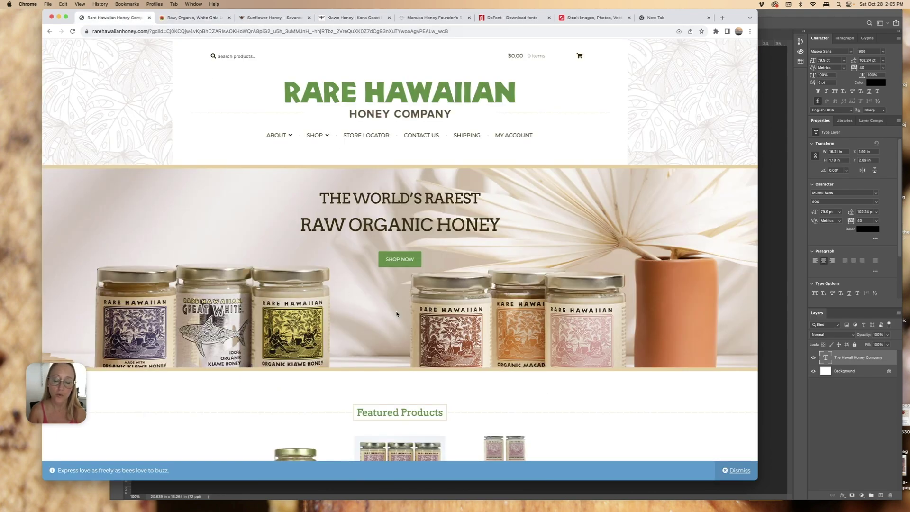
click(274, 18)
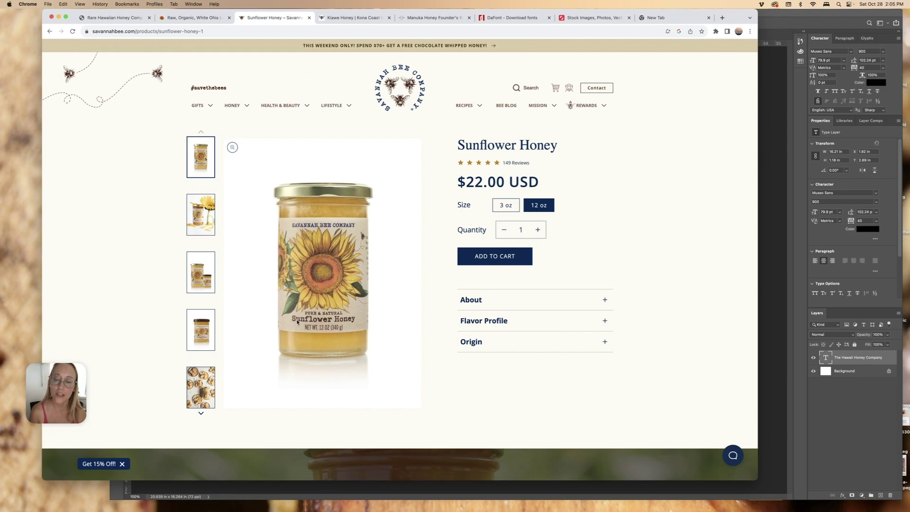
click(350, 17)
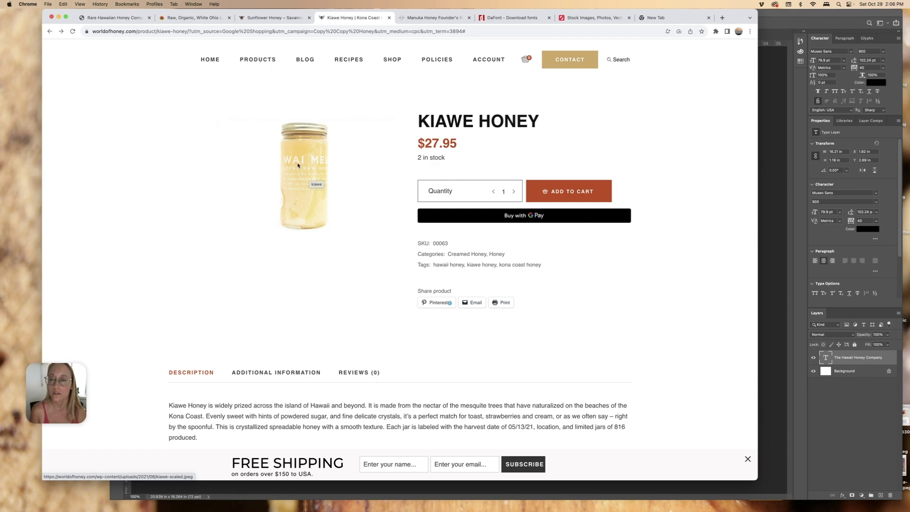
key(ctrl+Tab)
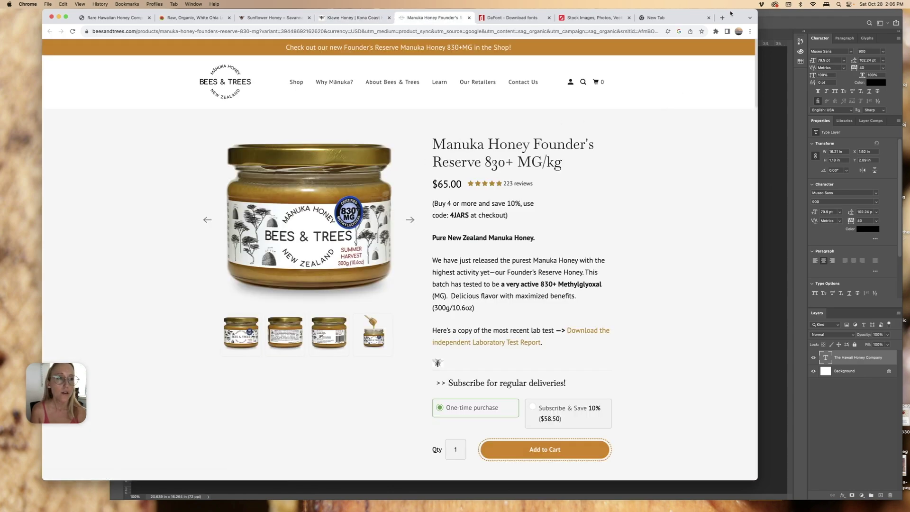
Switch back to Photoshop and draw a tall rectangle of about 282 by 650 px below the start of the title
drag(730, 14, 552, 14)
click(125, 212)
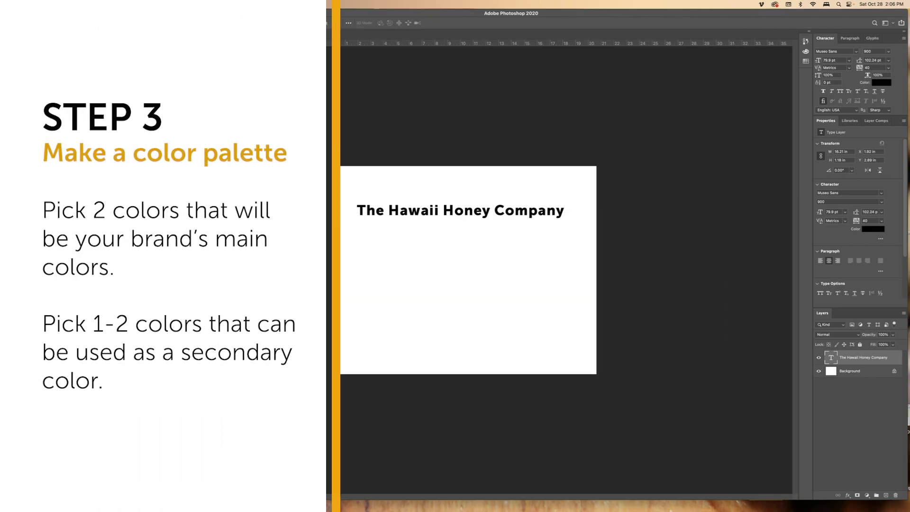
key(u)
drag(359, 232, 409, 346)
Remove the rectangle's stroke and fill it with the dark gold from the recently used colors
click(821, 164)
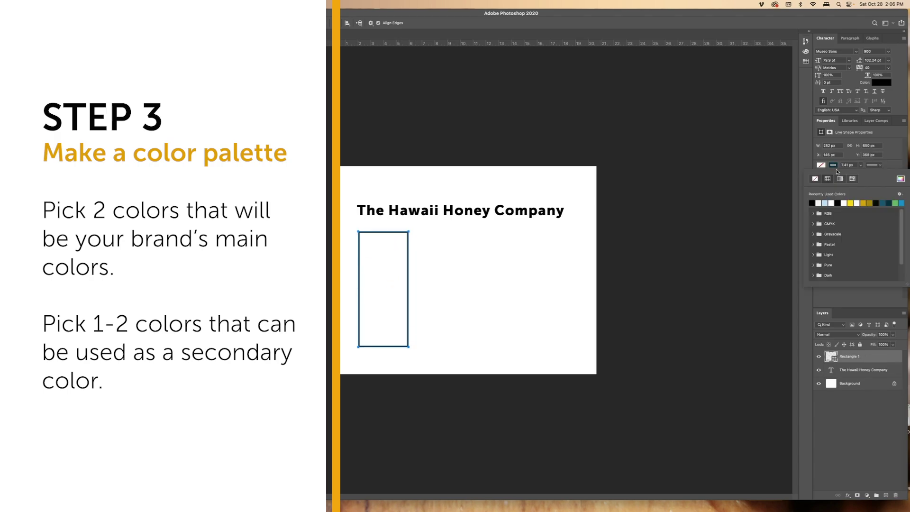
click(815, 180)
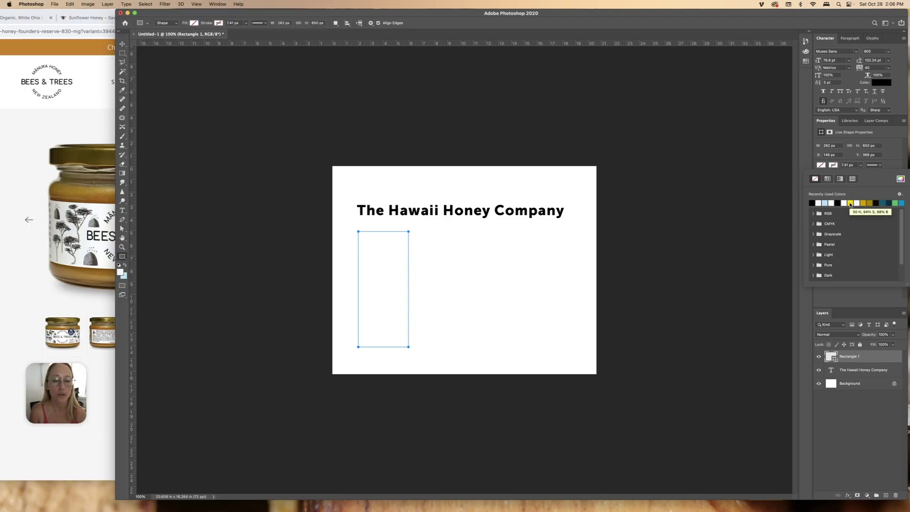
click(850, 203)
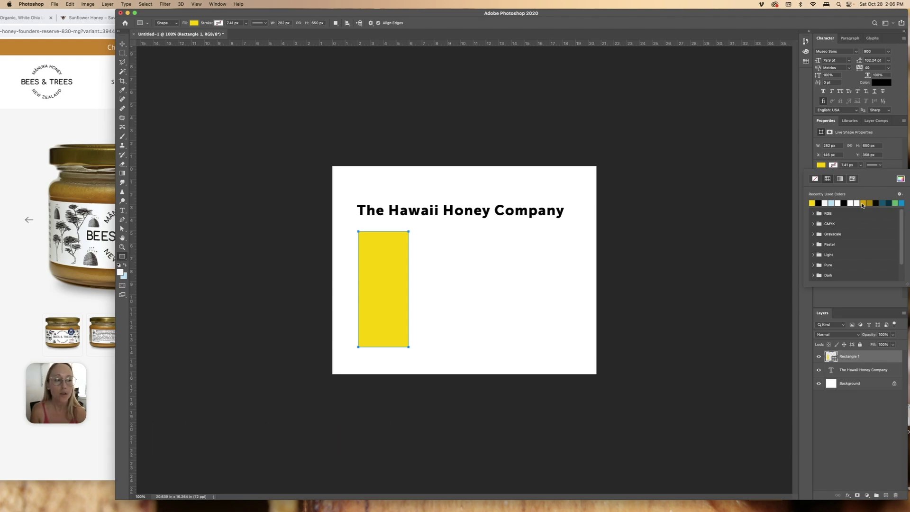
click(863, 203)
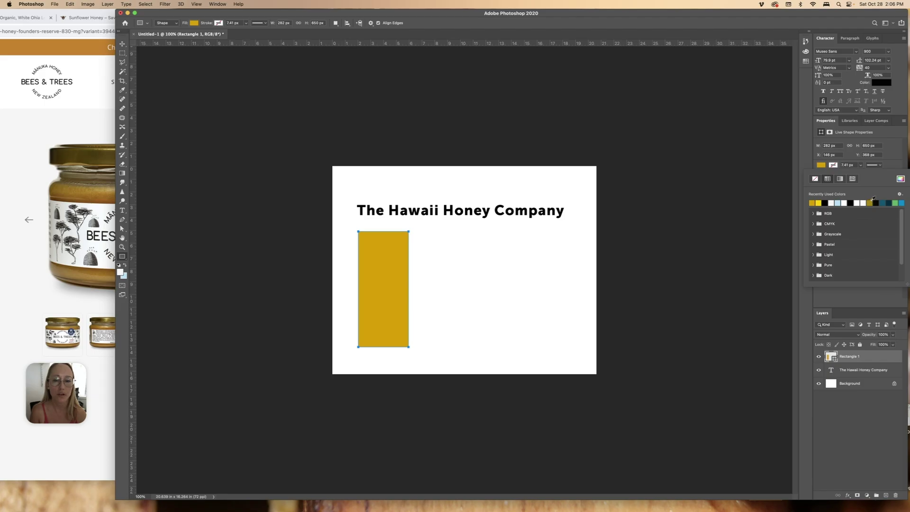
key(v)
click(365, 203)
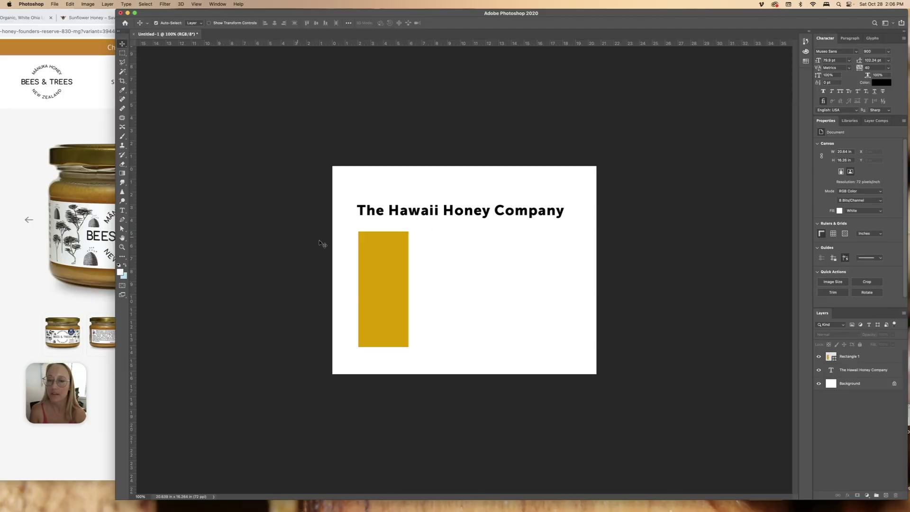
Duplicate the gold rectangle, place the copy just to its right and fill the copy with black #040404
drag(848, 357, 884, 495)
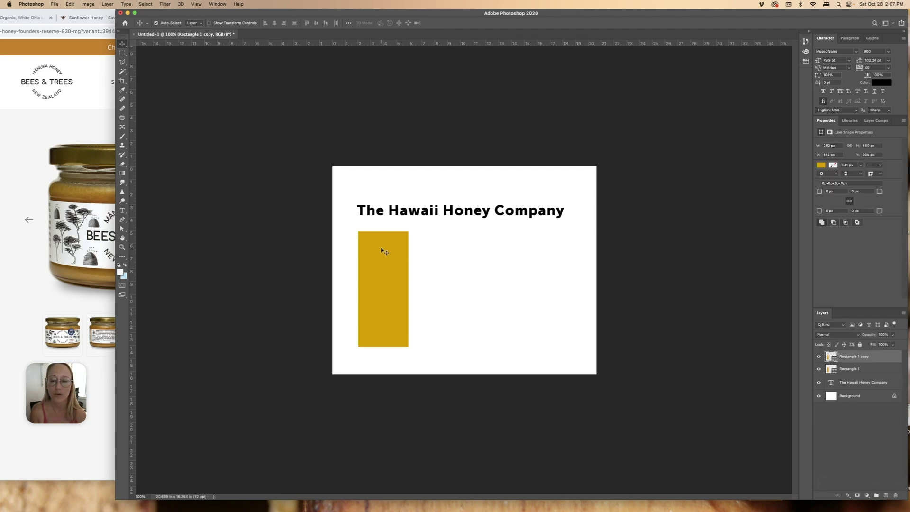
drag(384, 252, 436, 251)
double_click(831, 356)
click(491, 170)
click(492, 142)
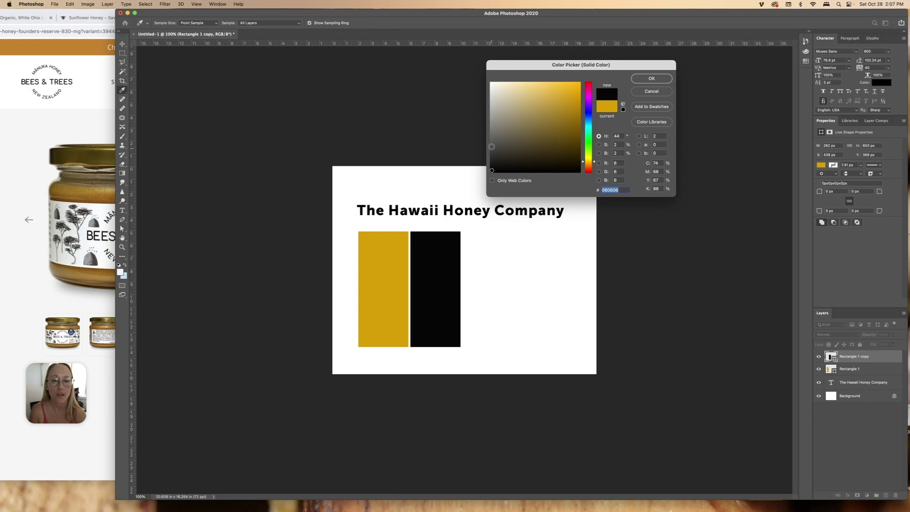
click(492, 170)
click(652, 78)
Duplicate the black rectangle just to its right and fill the copy with a light beige
drag(444, 262, 497, 262)
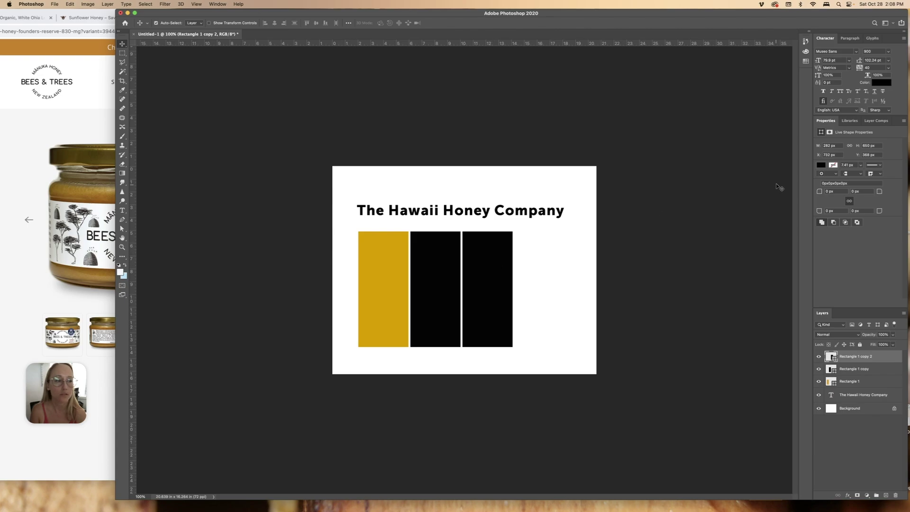
click(821, 165)
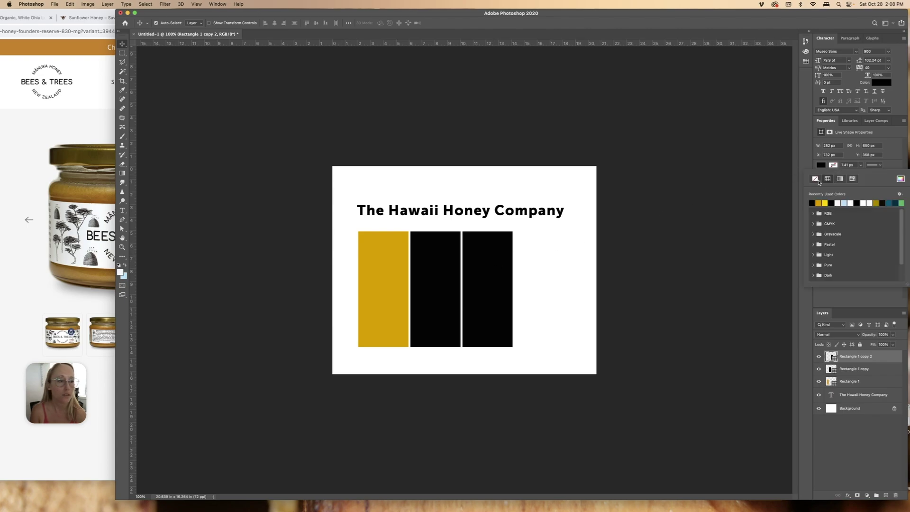
click(900, 180)
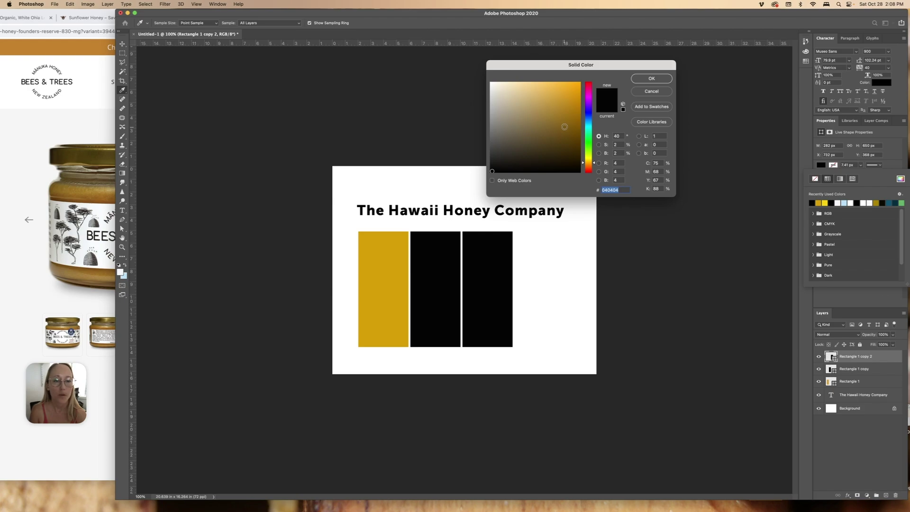
click(534, 114)
mouse_move(534, 98)
mouse_down()
mouse_move(520, 109)
mouse_move(516, 99)
mouse_up()
click(651, 79)
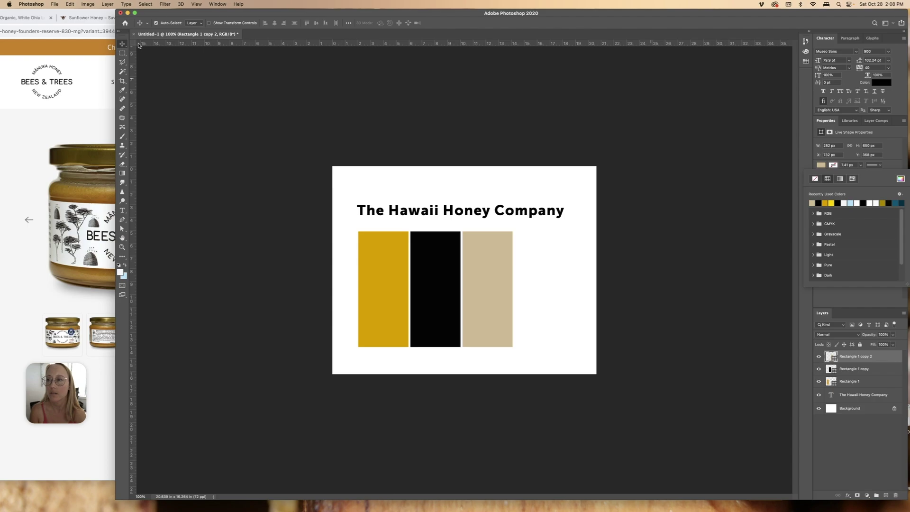
mouse_move(249, 11)
mouse_down()
mouse_move(297, 12)
mouse_move(251, 11)
mouse_up()
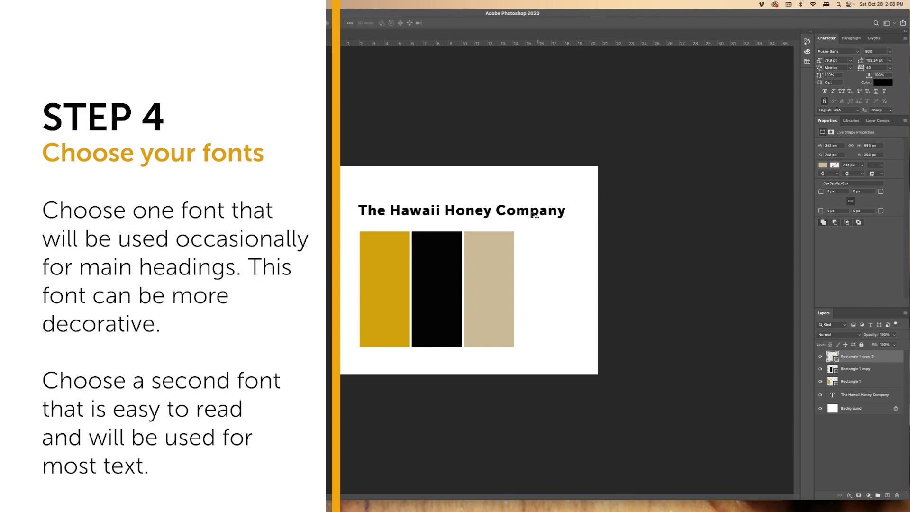
Move the company name title up, away from the color rectangles, and view the fonts available for its text
drag(524, 215, 524, 193)
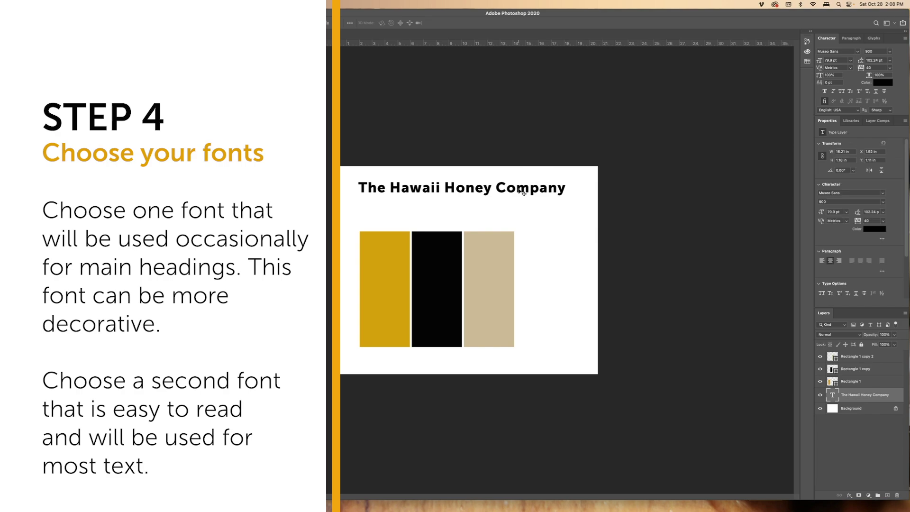
click(124, 210)
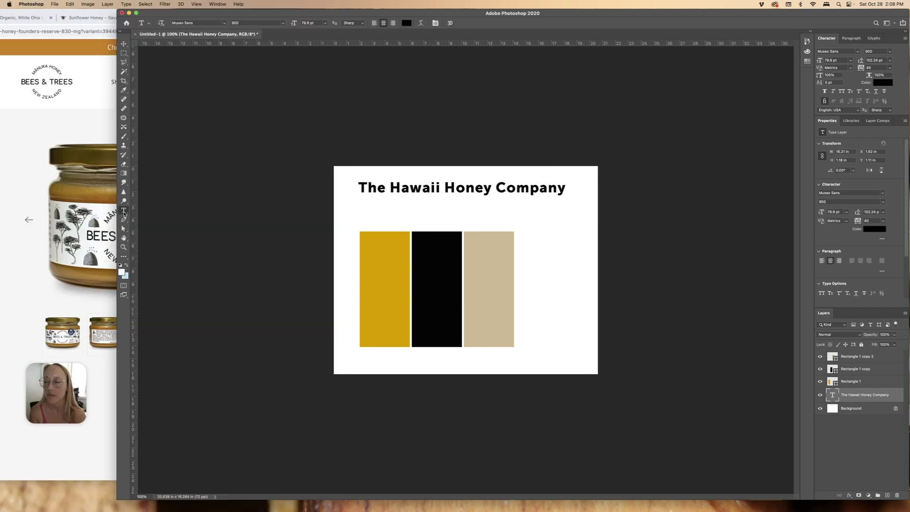
double_click(415, 188)
triple_click(415, 188)
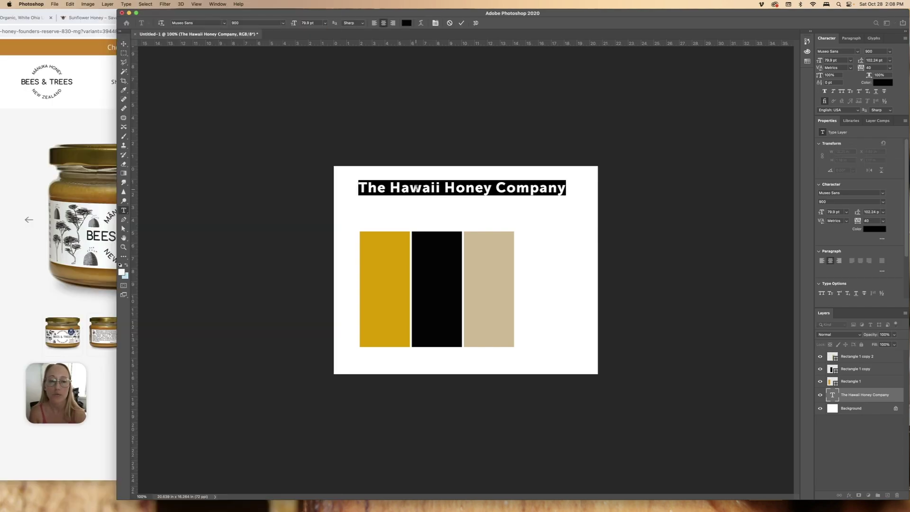
click(224, 24)
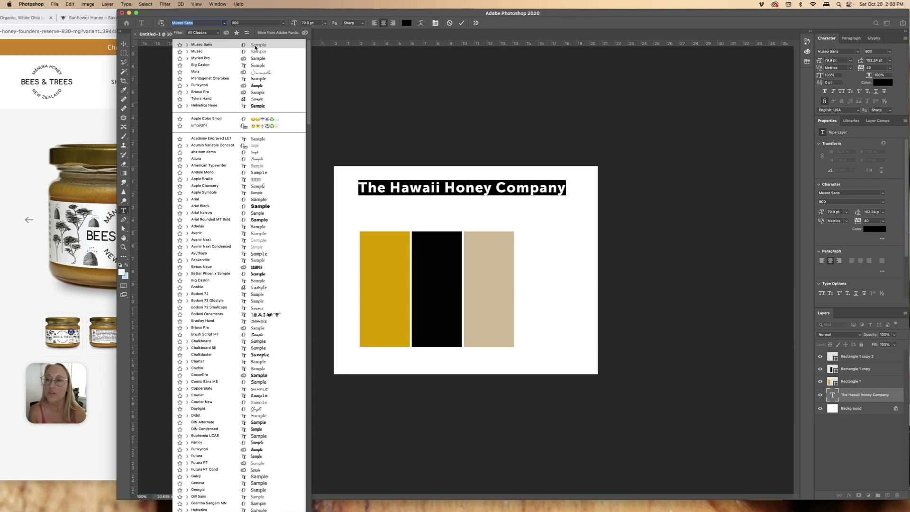
click(316, 54)
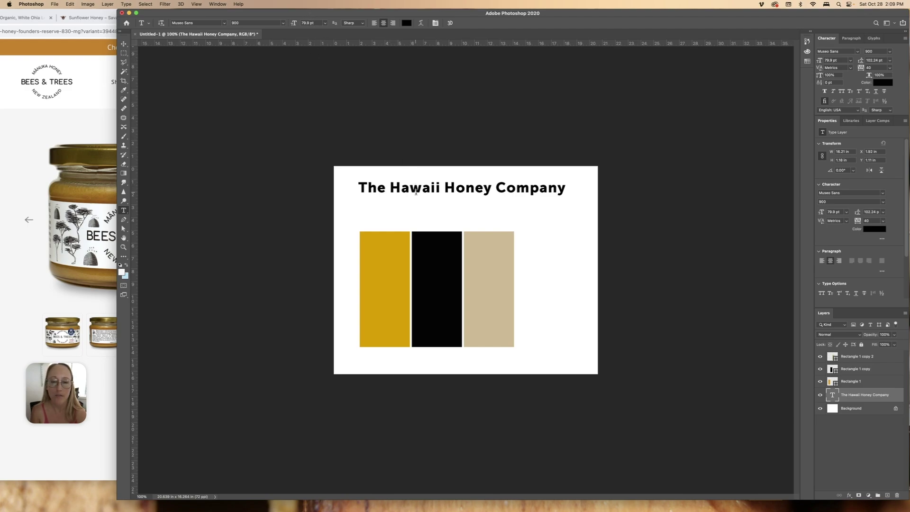
Add a text line reading "secondary text" and place it between the title and the color rectangles
click(367, 212)
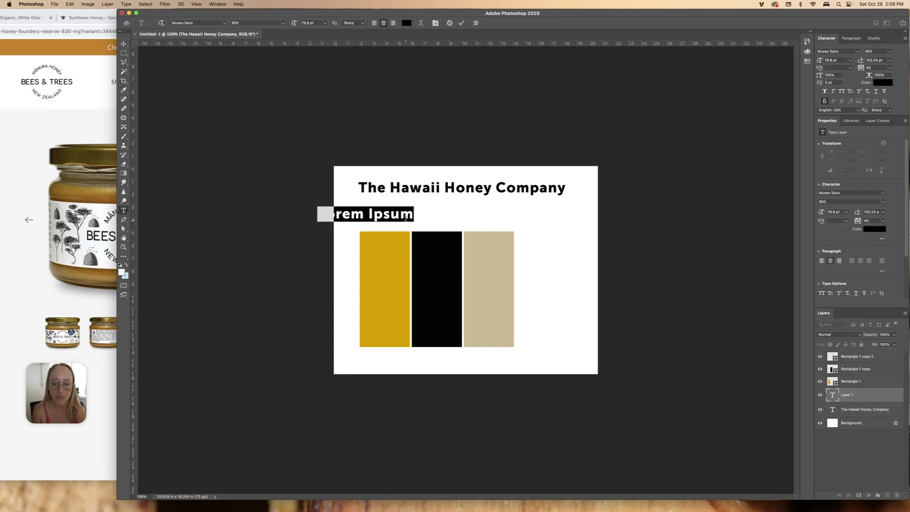
text(seconda)
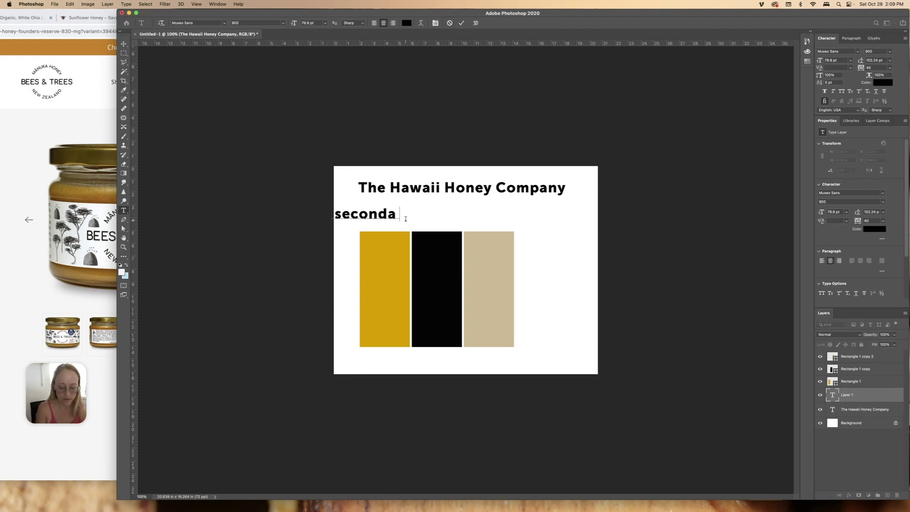
text(ry text)
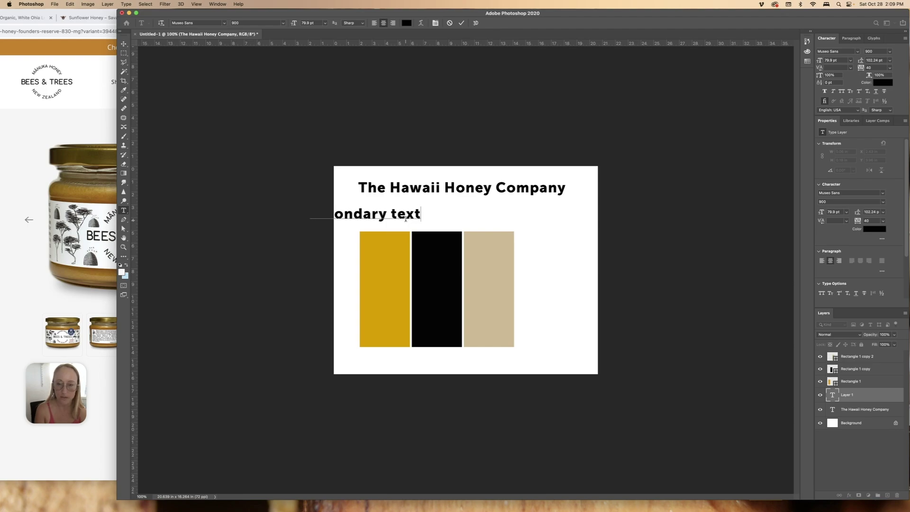
click(121, 45)
drag(356, 218, 425, 208)
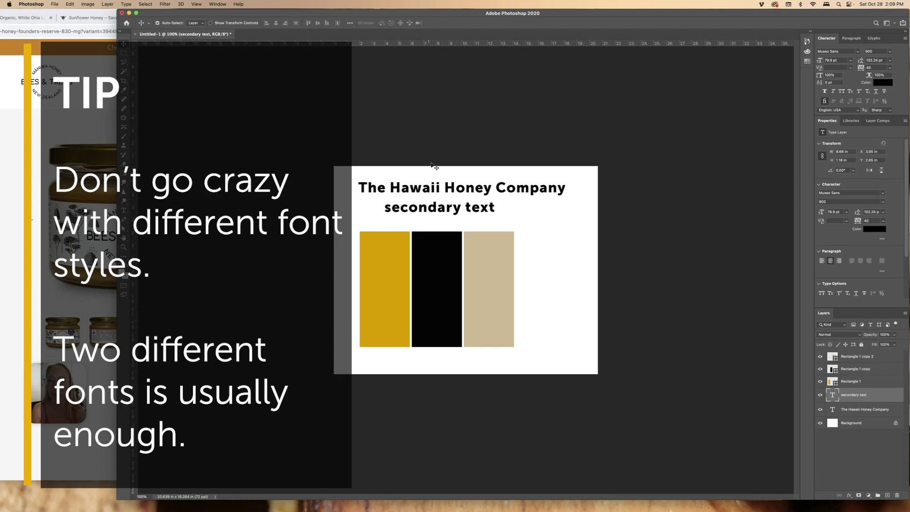
Try decorative fonts on the company name, picking Bobbie for the copy beneath the title
key(t)
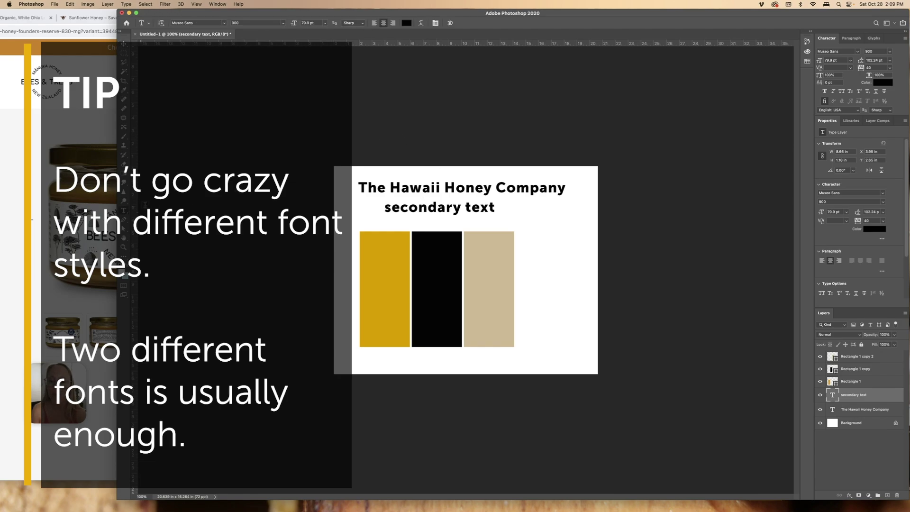
triple_click(470, 188)
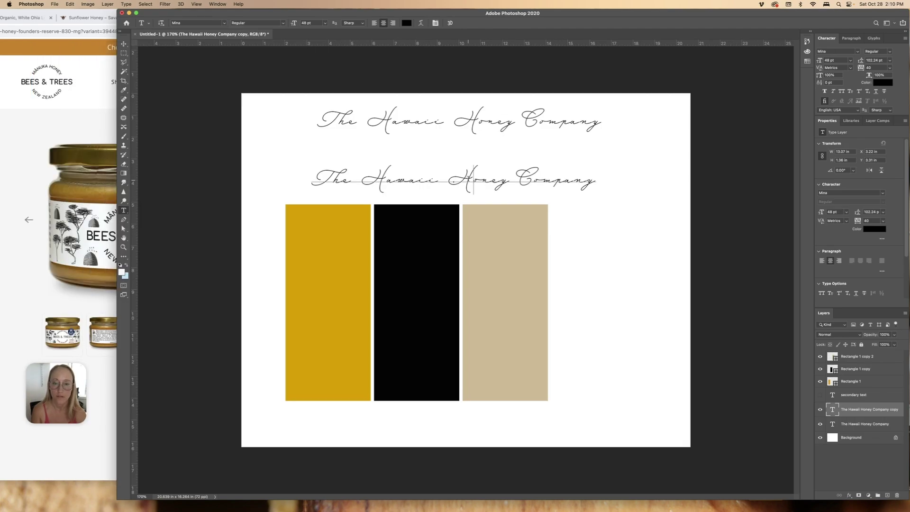
double_click(474, 179)
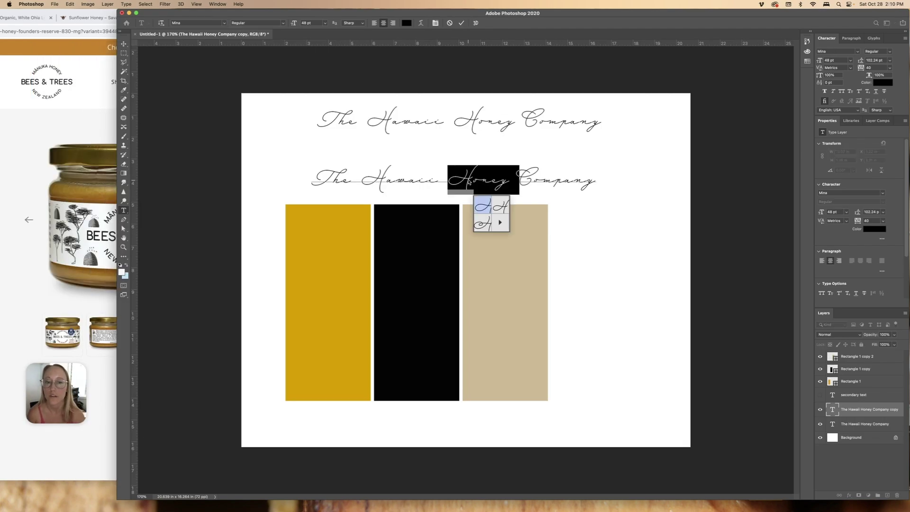
key(super+a)
click(224, 23)
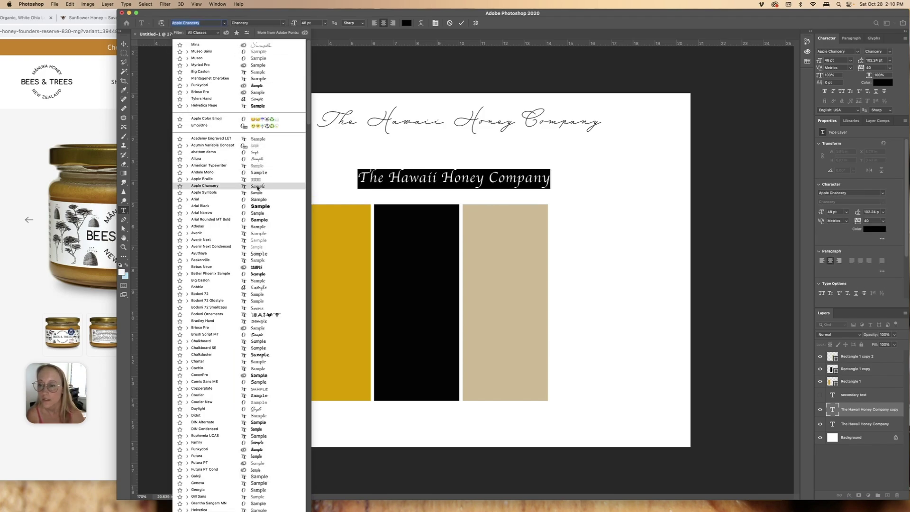
click(258, 287)
Switch to Chrome and examine the recently added fonts and their license notes on the dafont.com home page
key(super+Tab)
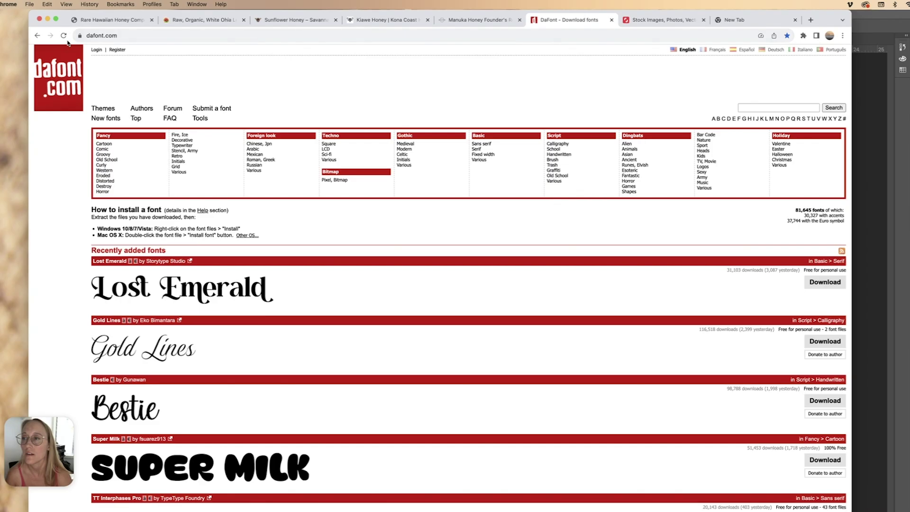
click(117, 36)
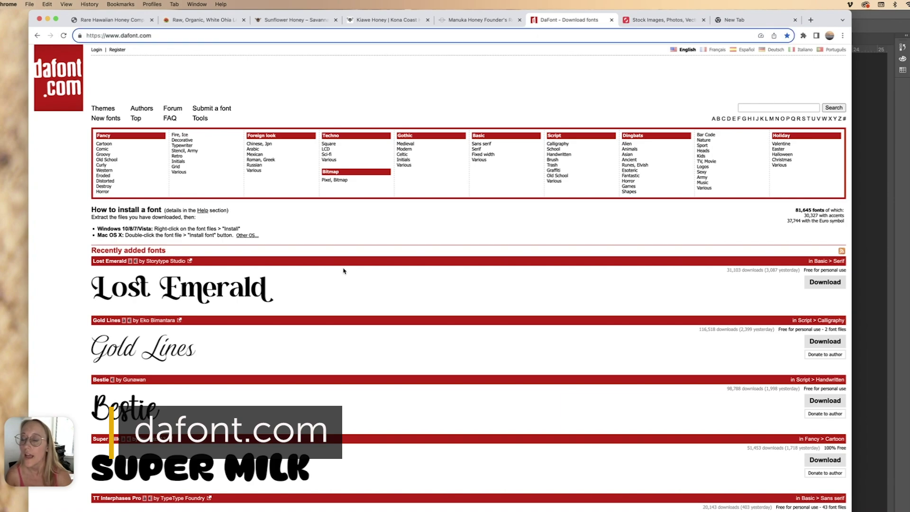
scroll(432, 405, down, 2)
scroll(433, 405, up, 2)
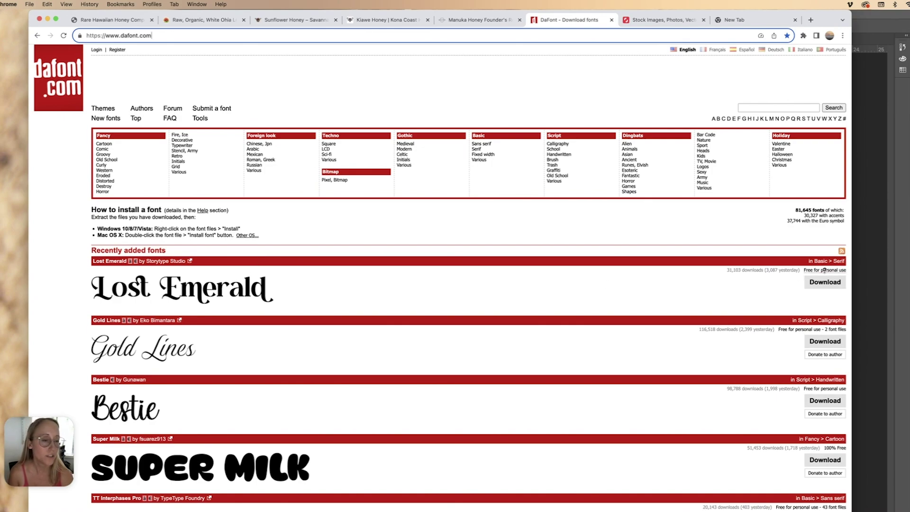
scroll(823, 271, down, 2)
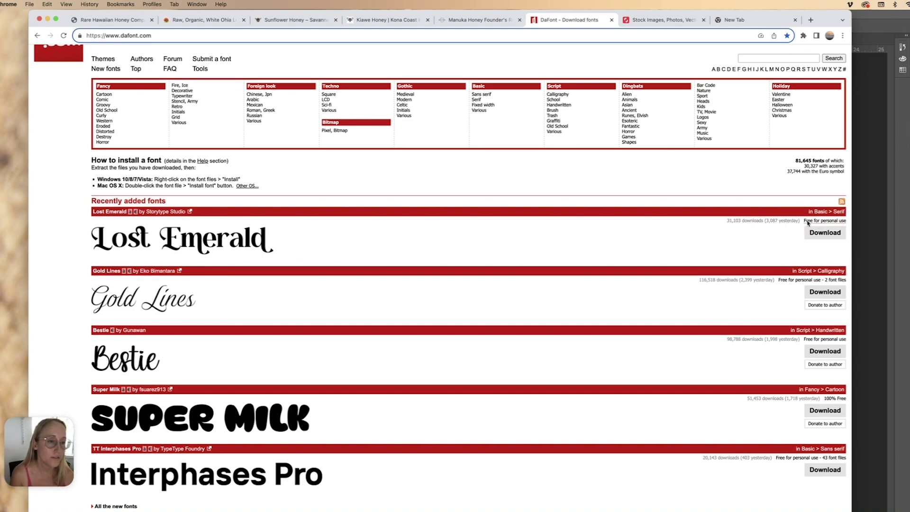
scroll(828, 300, down, 3)
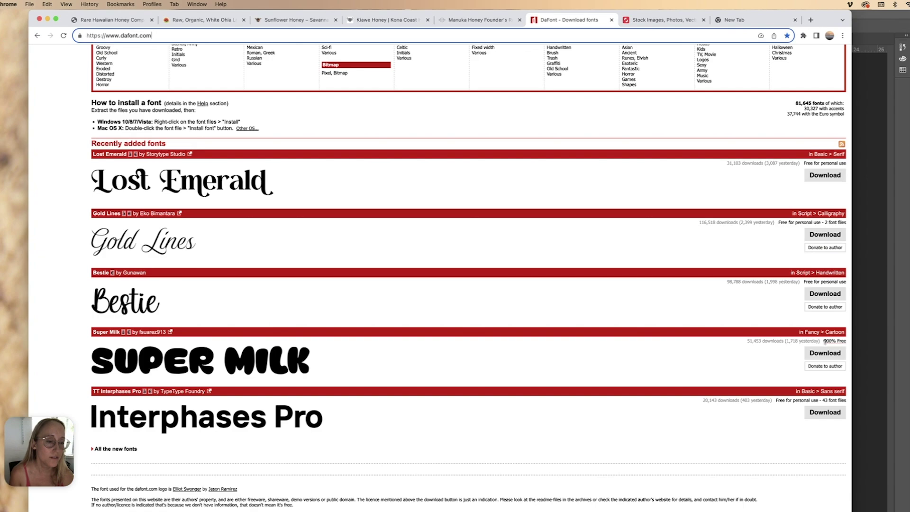
scroll(725, 283, up, 3)
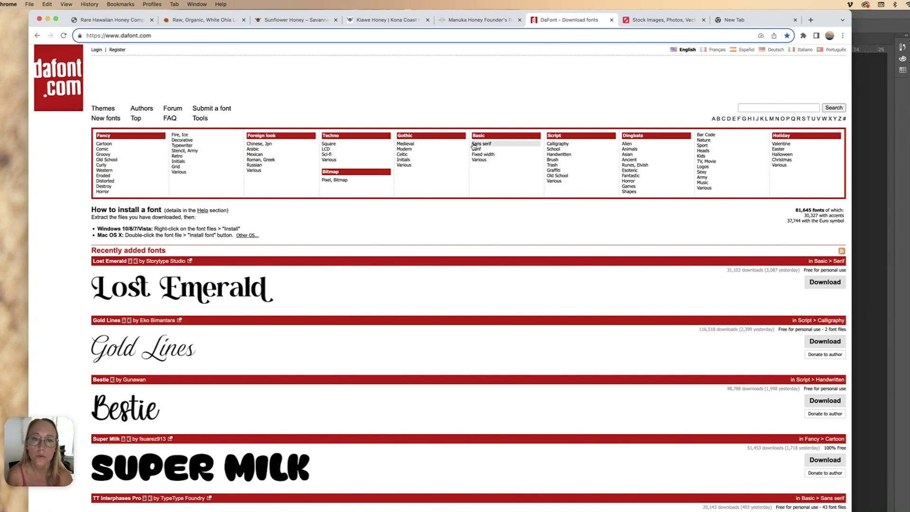
Open the Handwritten script category on dafont.com and preview its fonts with the text "Honey", sorted by popularity
click(559, 154)
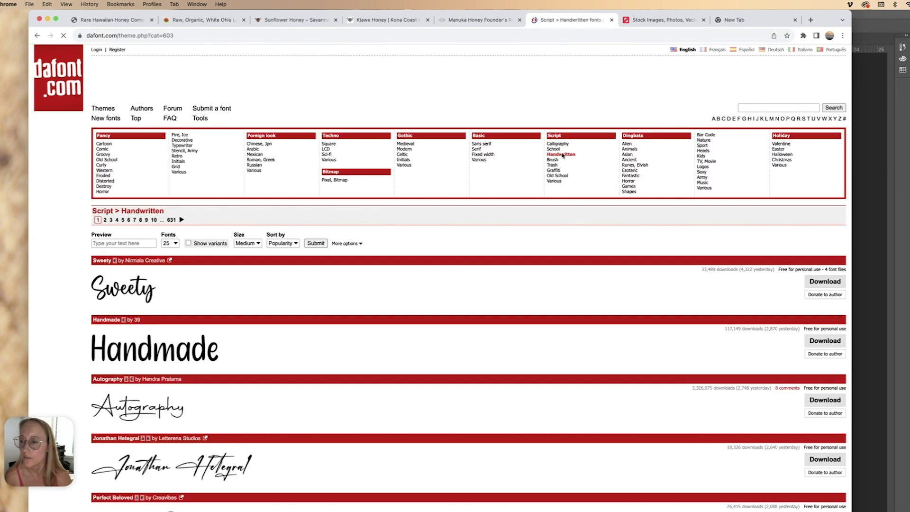
click(111, 243)
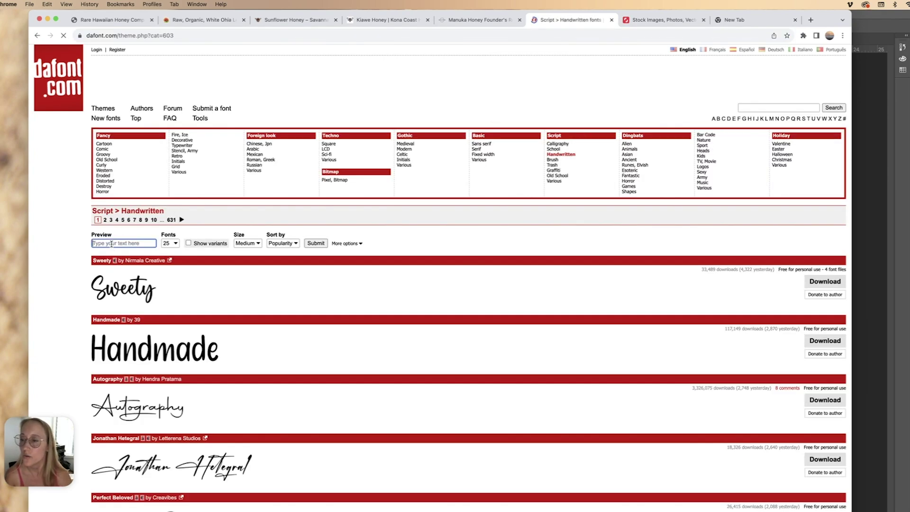
text(H)
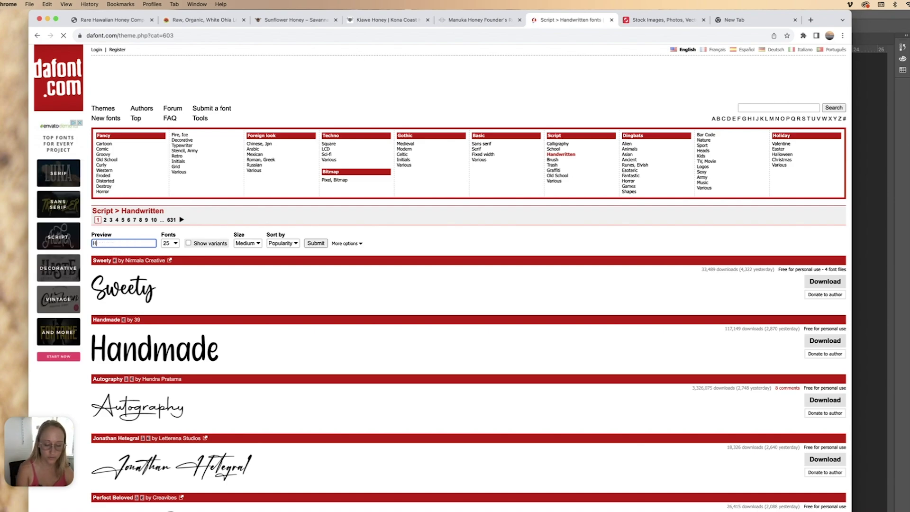
text(oney)
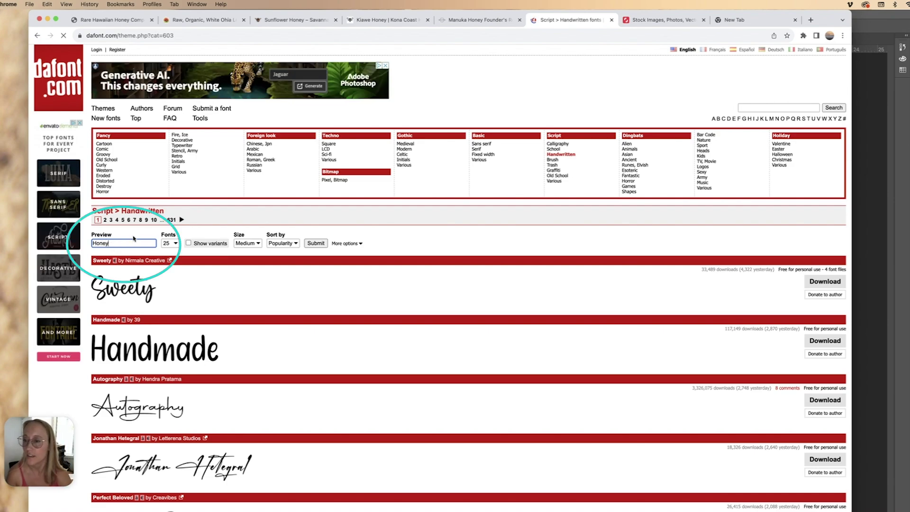
click(228, 231)
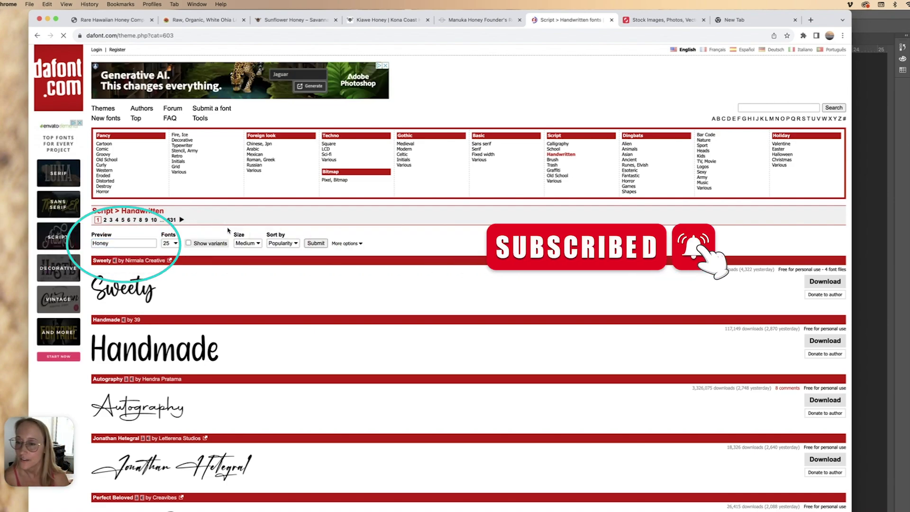
click(294, 244)
click(295, 243)
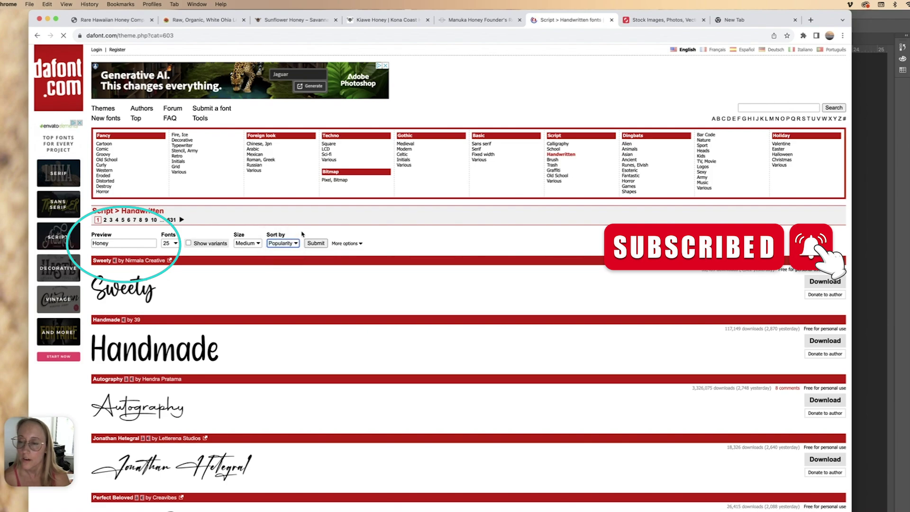
click(312, 244)
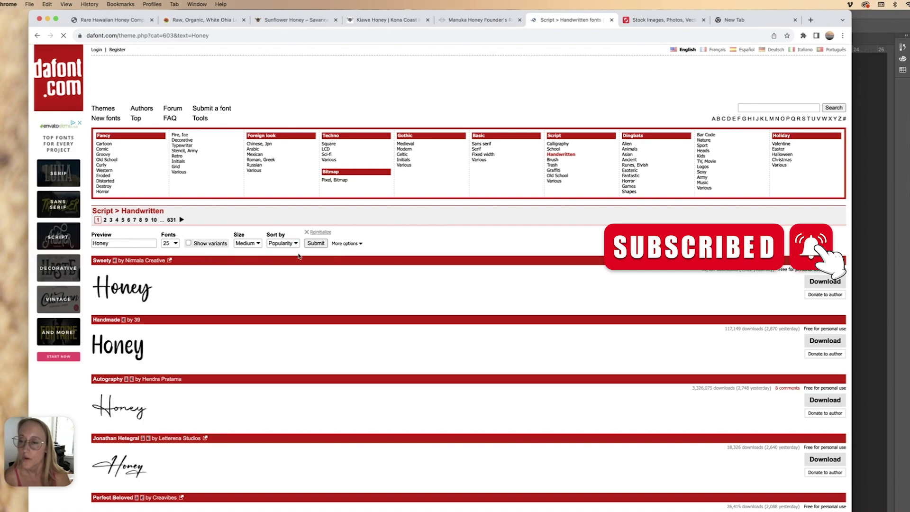
Compare the "Honey" previews of the handwritten and free calligraphy fonts, showing the additional filter options
scroll(385, 297, down, 1)
scroll(386, 297, down, 3)
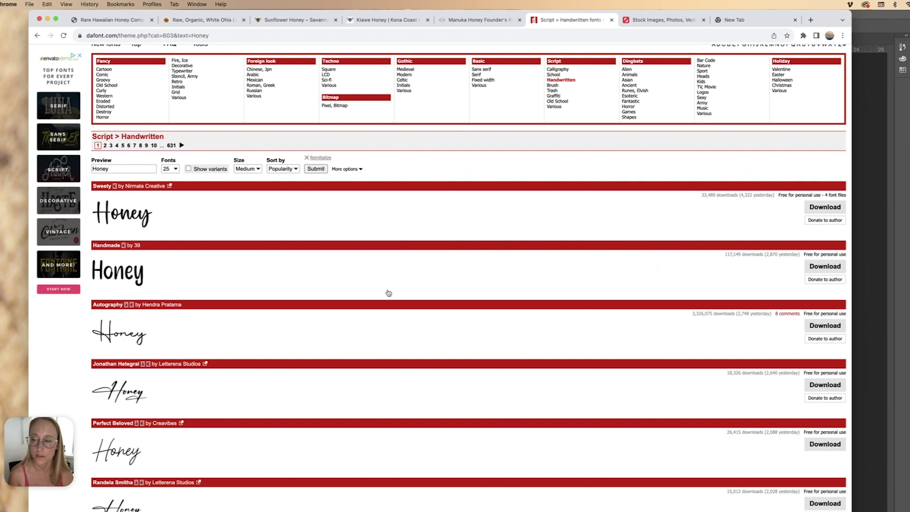
scroll(409, 297, down, 1)
click(345, 148)
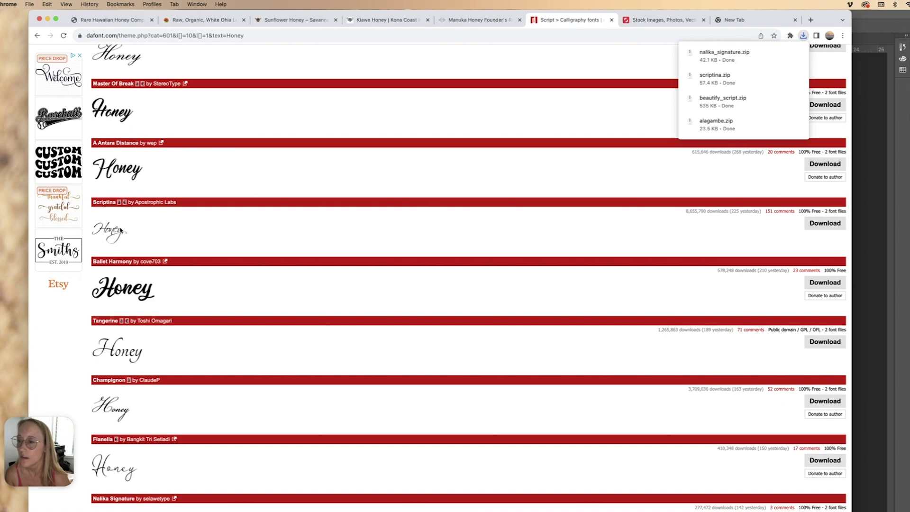
scroll(207, 264, down, 8)
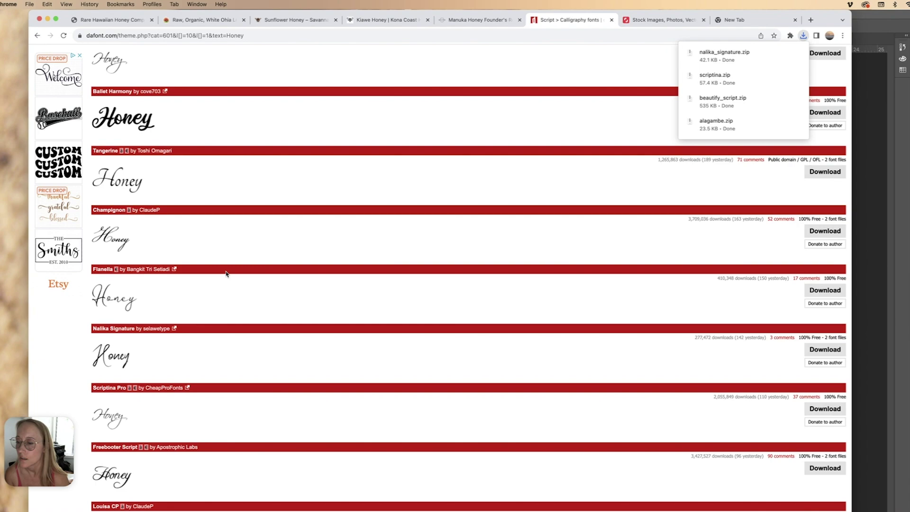
scroll(226, 274, down, 3)
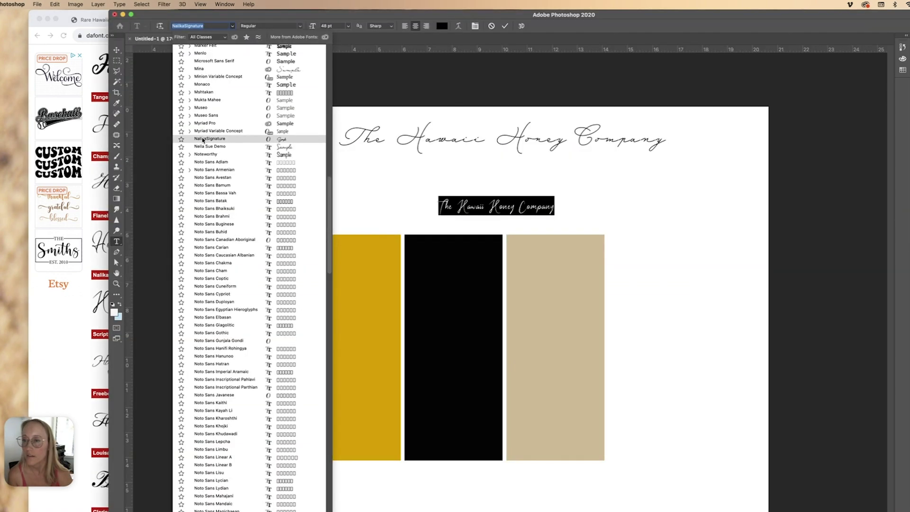
Switch back to Photoshop, set the company name in NalikaSignature and enlarge it near the top edge of the artboard
click(203, 139)
key(super+t)
drag(554, 218, 673, 244)
drag(610, 221, 552, 195)
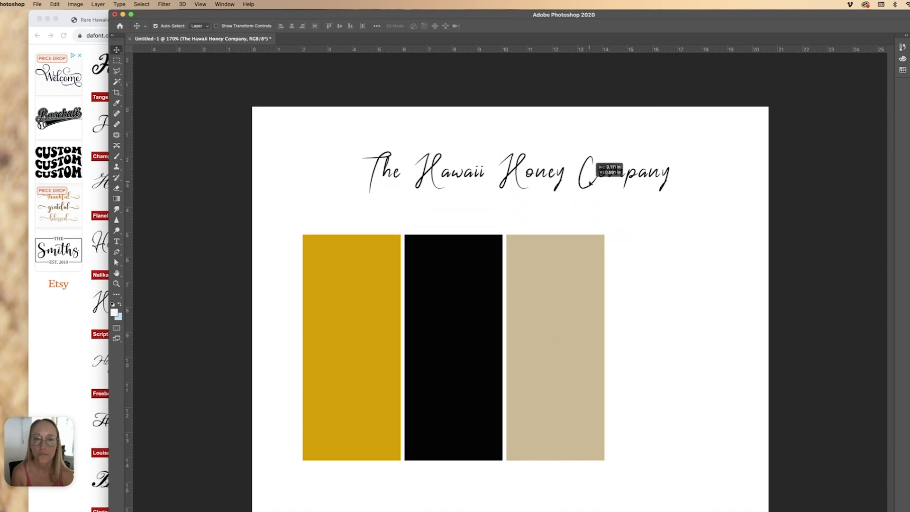
drag(609, 156, 612, 142)
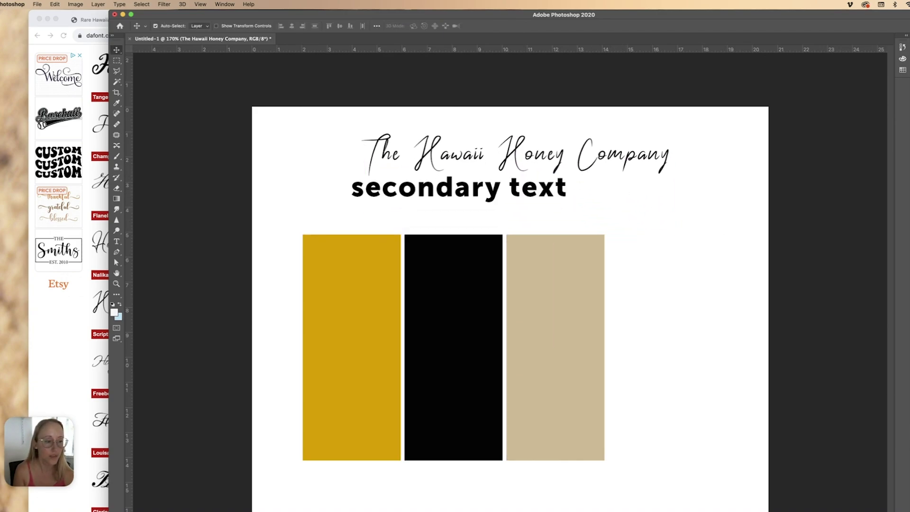
Center the "secondary text" line beneath the company name and restyle it in a smaller, light sans-serif font
drag(440, 192, 479, 207)
double_click(481, 204)
triple_click(483, 198)
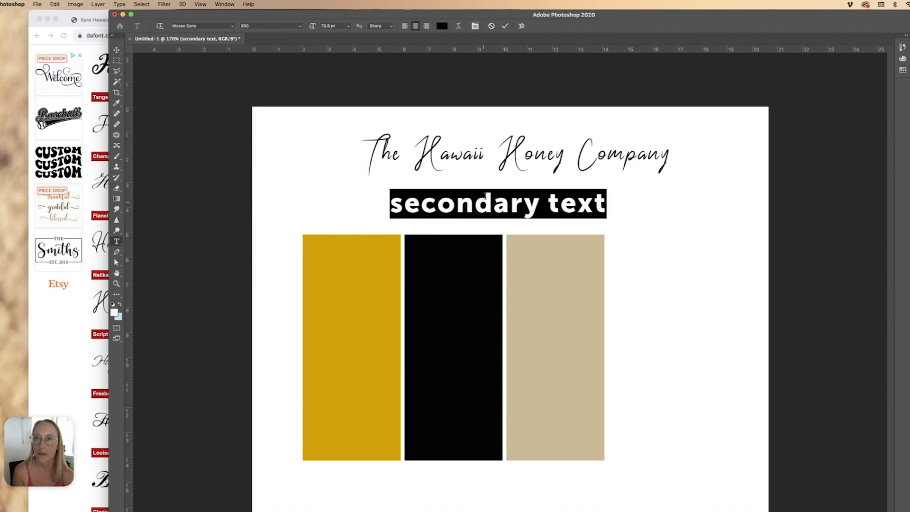
click(233, 27)
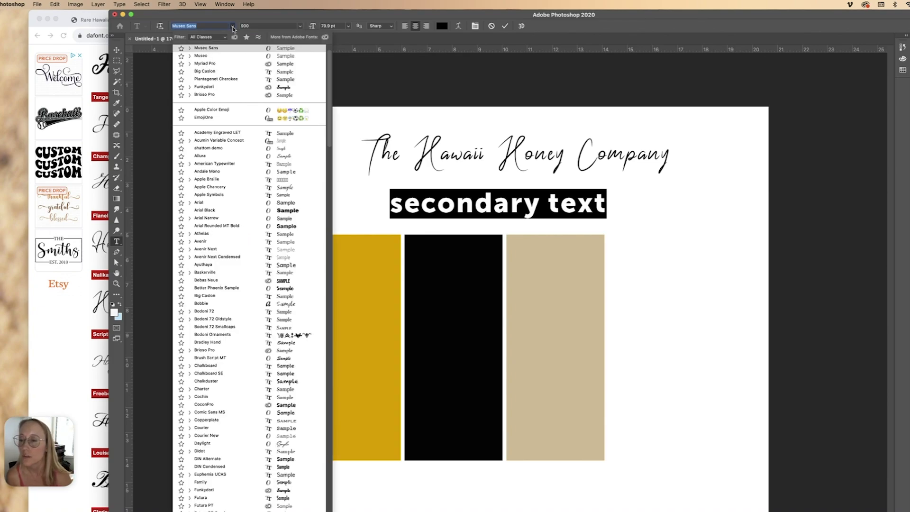
click(246, 202)
click(116, 50)
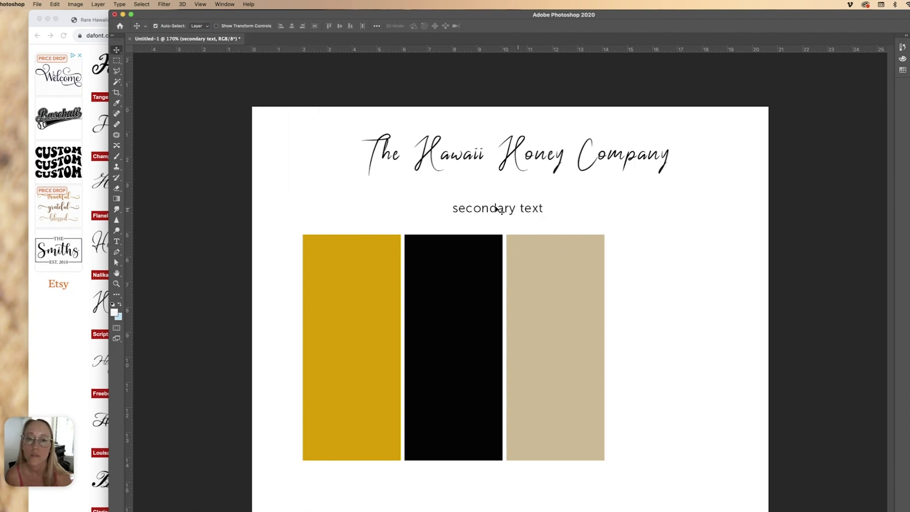
Move the "secondary text" line up beneath the company name and place a duplicate of it directly below
drag(488, 211, 472, 187)
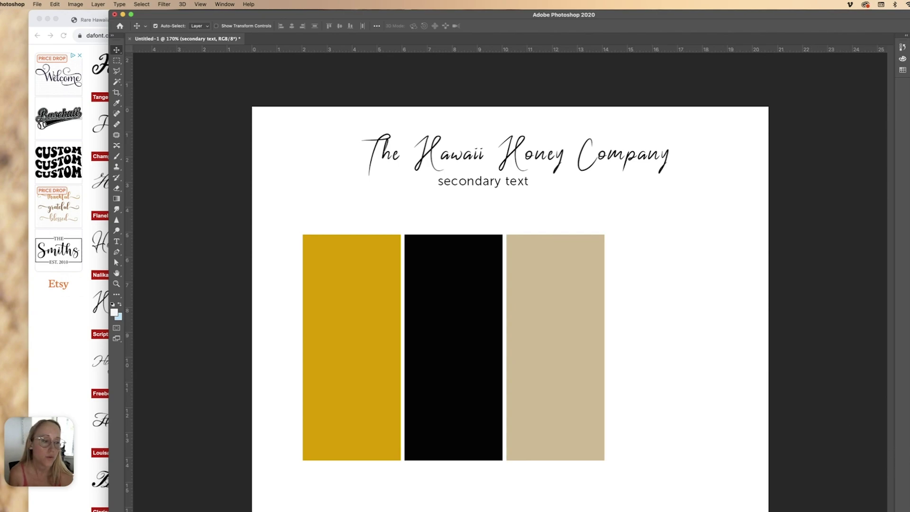
key(super+j)
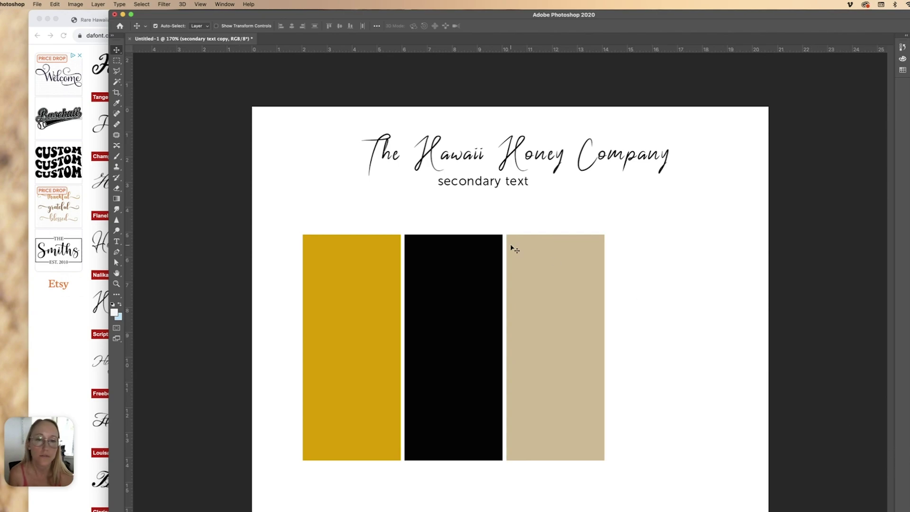
drag(489, 187, 488, 206)
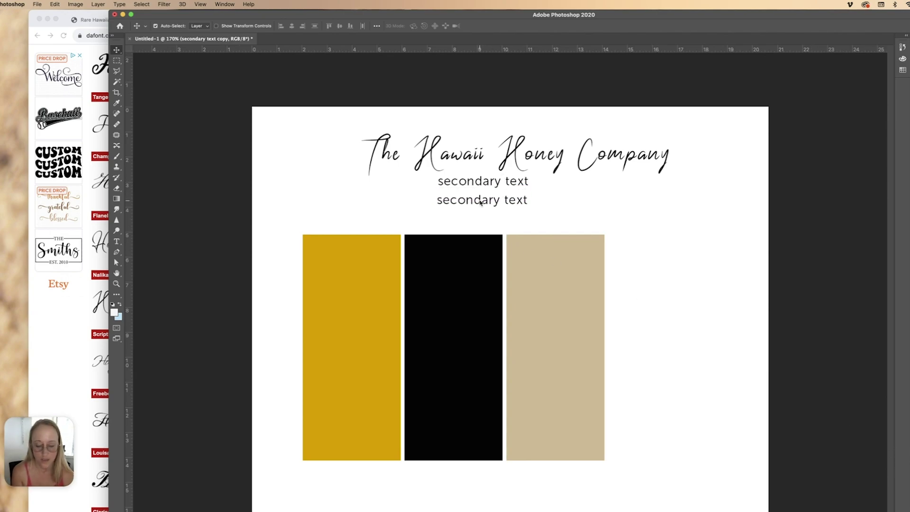
Set the duplicated "secondary text" line in Perpetua Regular
double_click(474, 200)
click(217, 26)
text(perpet)
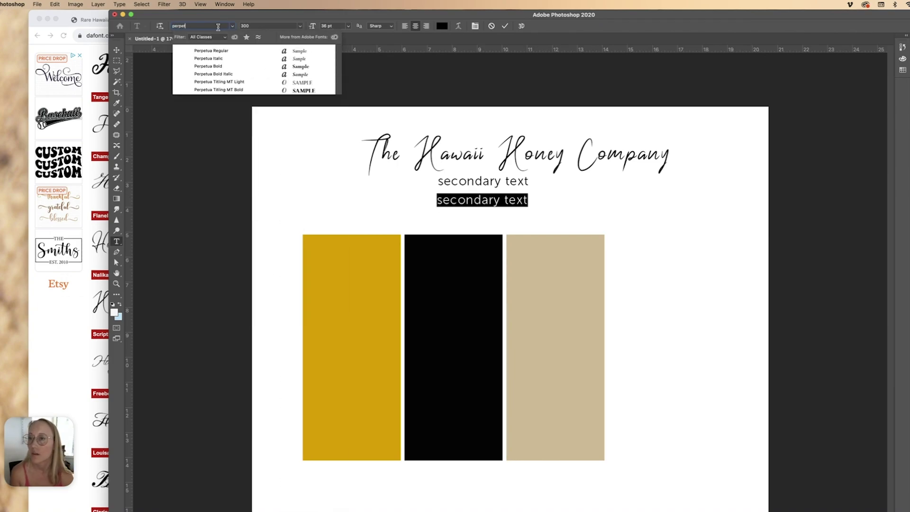
click(221, 50)
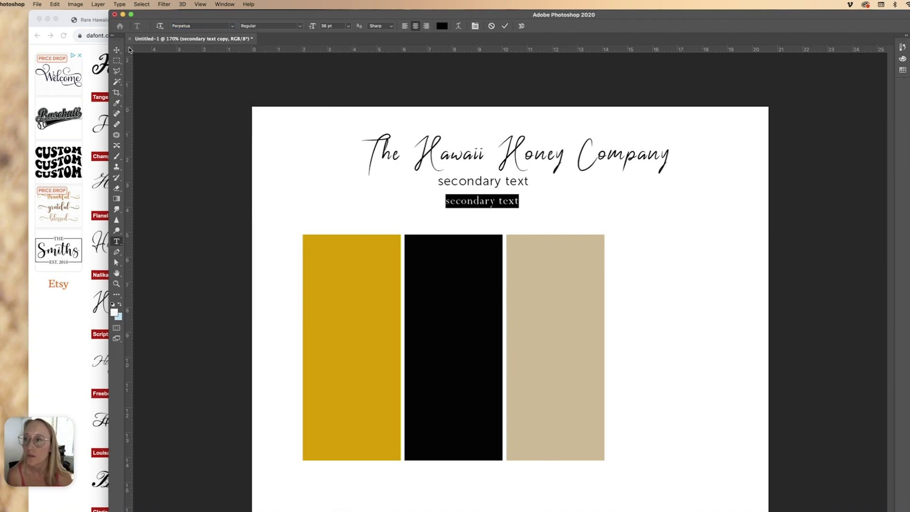
click(117, 49)
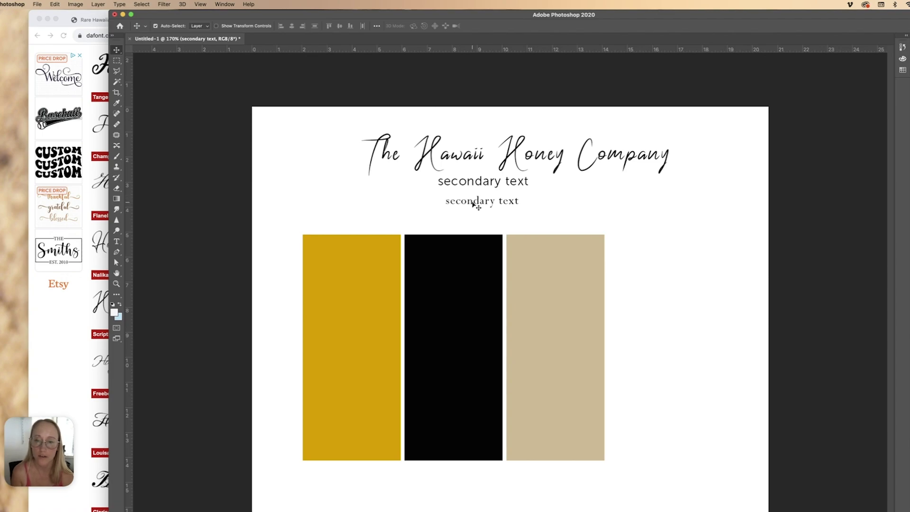
Scale the Perpetua "secondary text" line to the width of the sans-serif version and align it directly beneath
drag(474, 203, 530, 204)
key(ctrl+t)
key(Return)
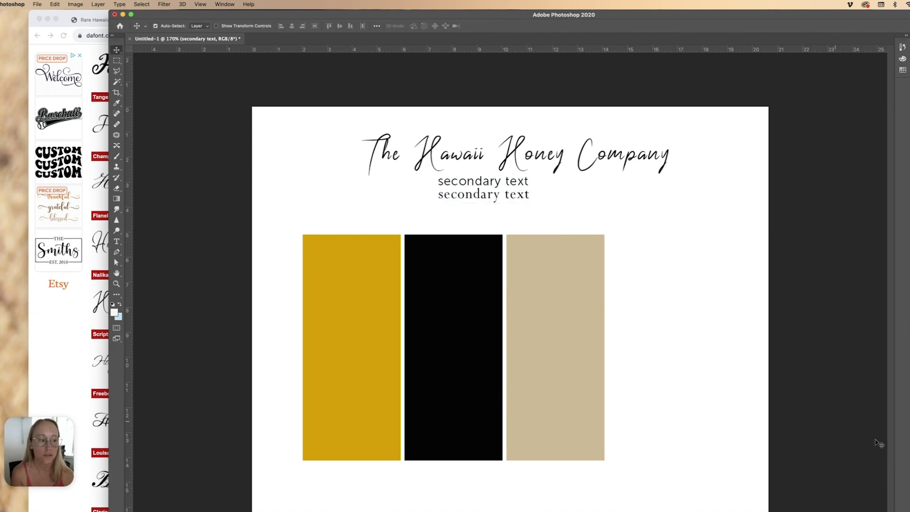
Compare the two secondary lines by removing each in turn, keep the Perpetua version and enlarge it just below the company name
key(Delete)
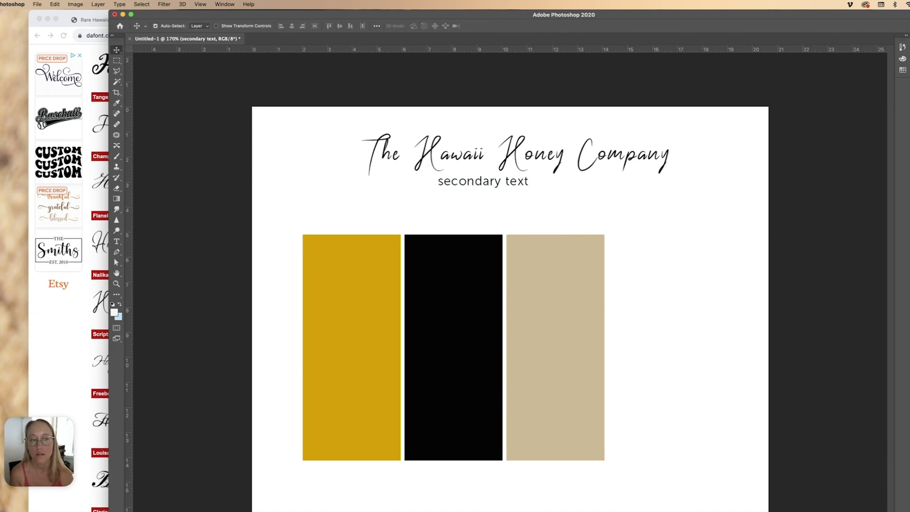
key(ctrl+z)
key(Delete)
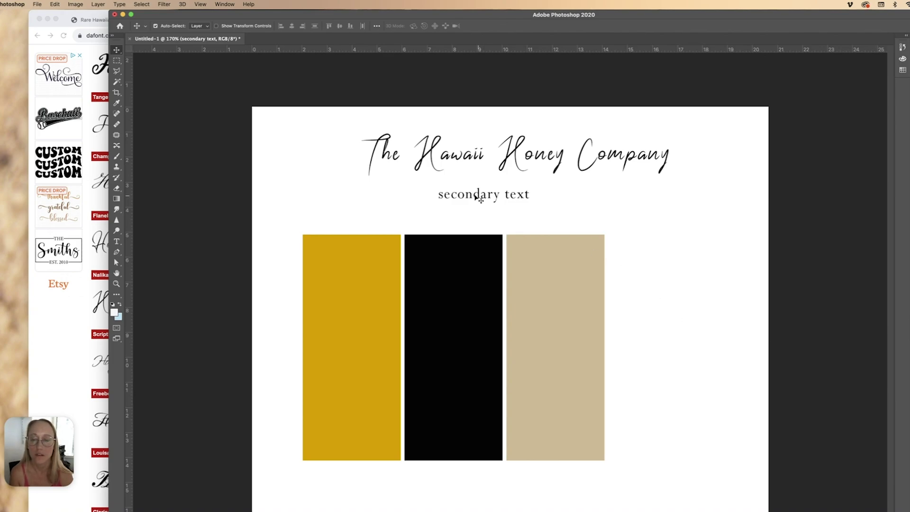
key(ctrl+z)
drag(467, 189, 506, 191)
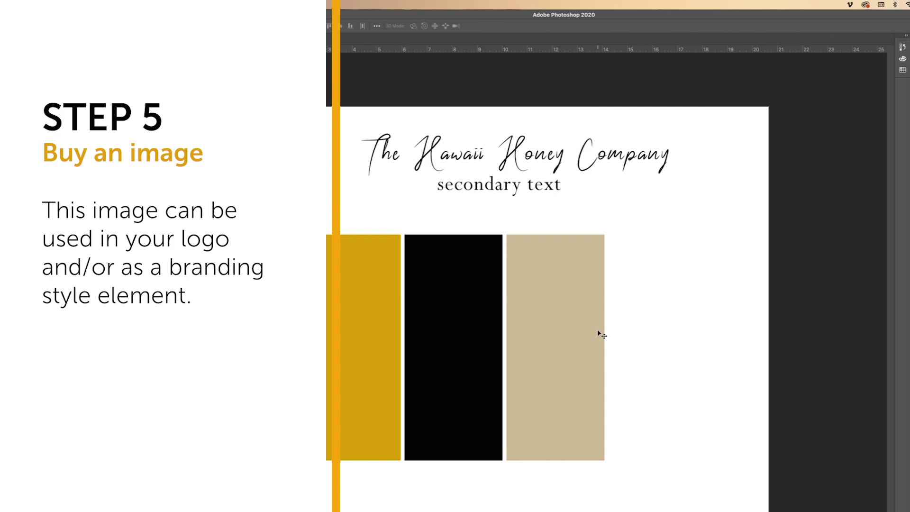
Switch to Chrome, search Shutterstock for "honey bee" and dismiss the unlimited access offer
key(super+Tab)
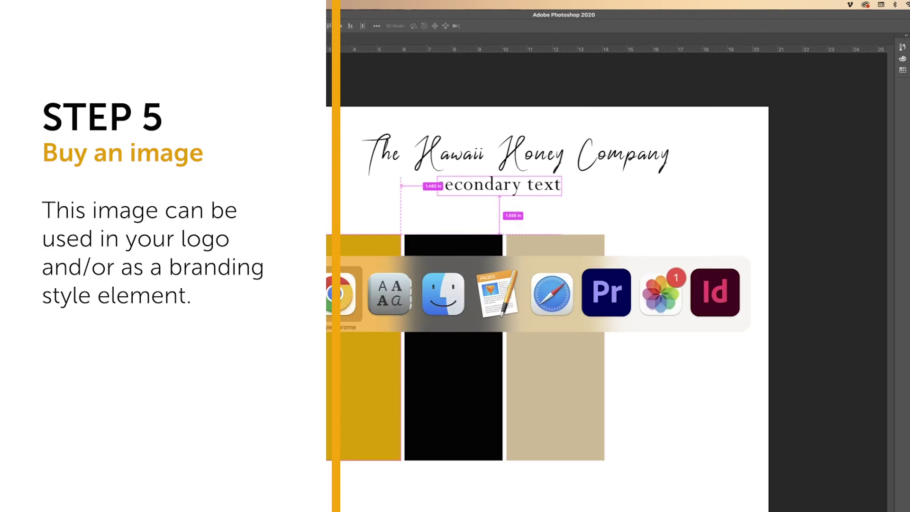
key(super+Tab)
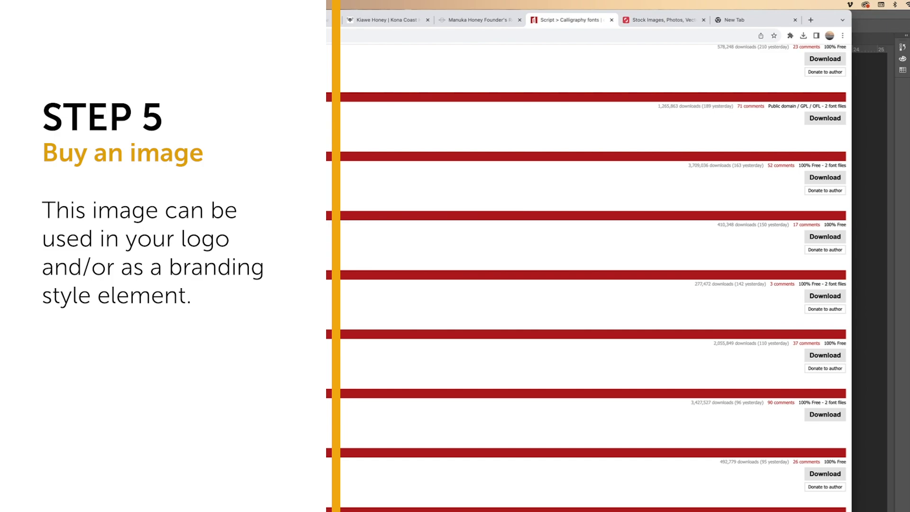
click(654, 19)
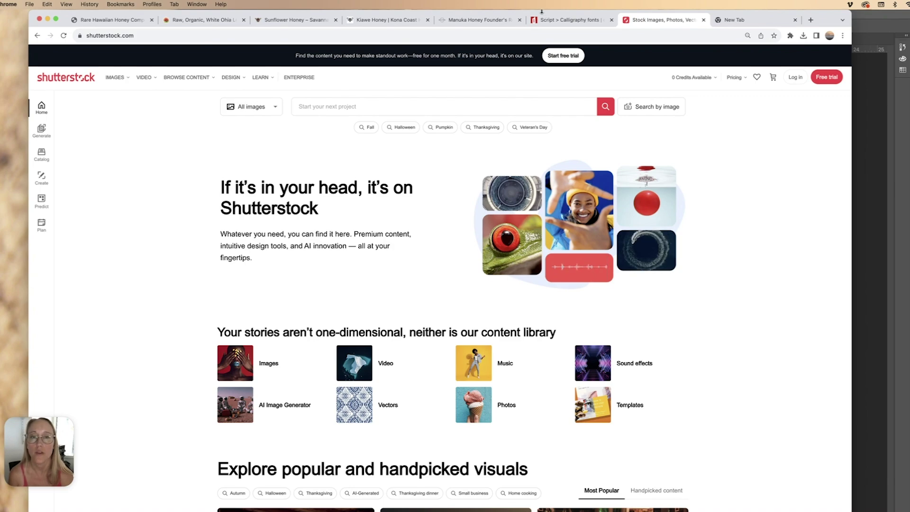
drag(540, 14, 575, 16)
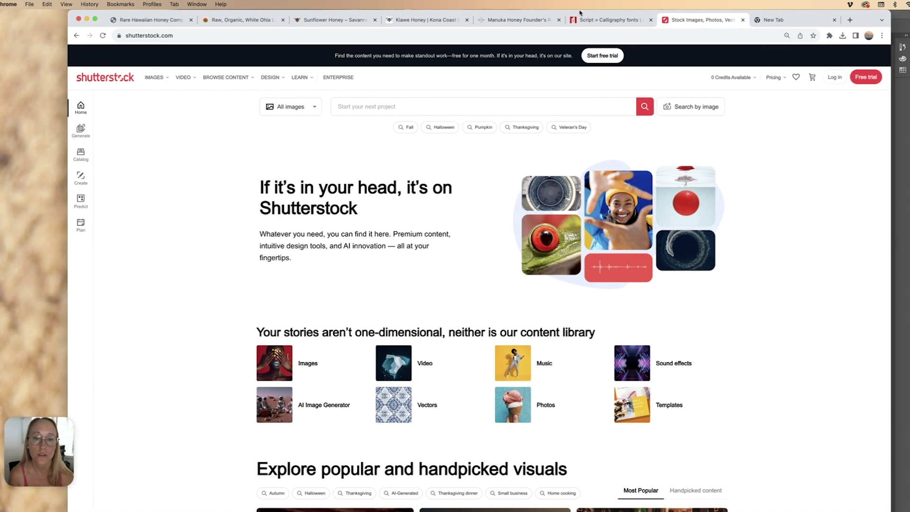
click(369, 107)
text(honey bee)
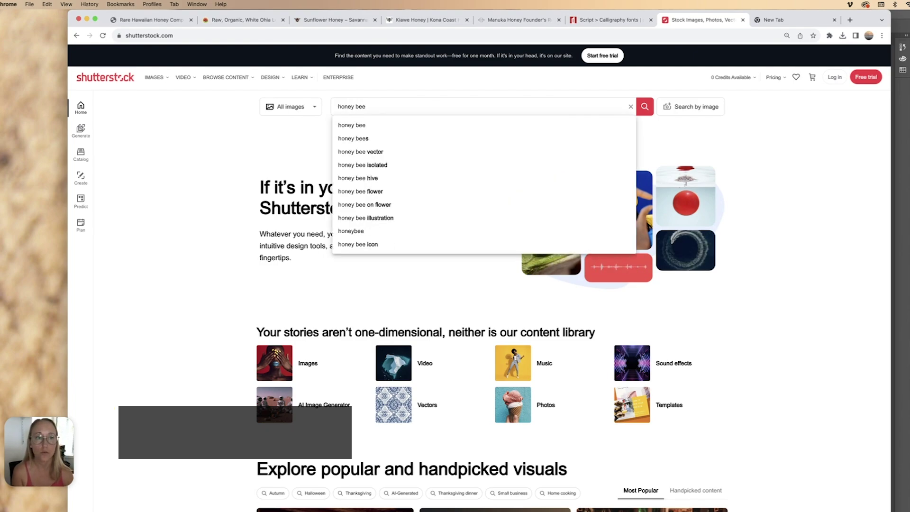
key(Return)
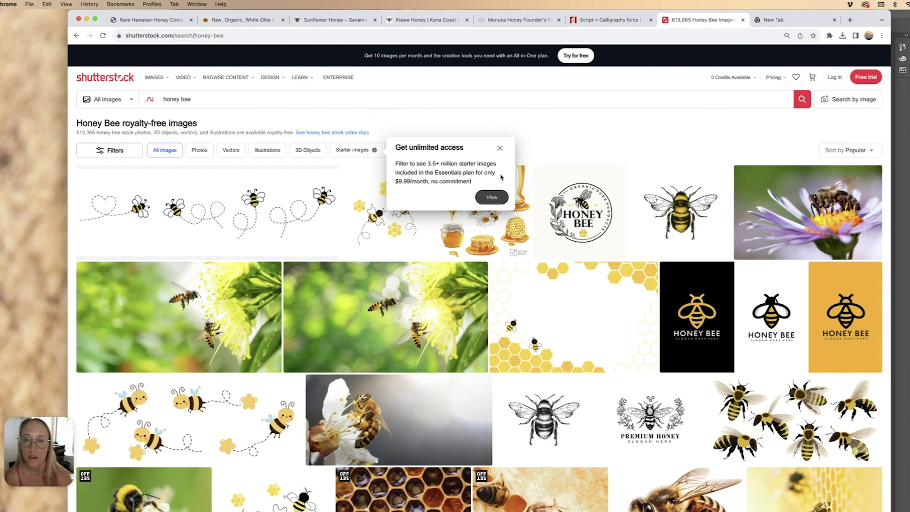
click(499, 150)
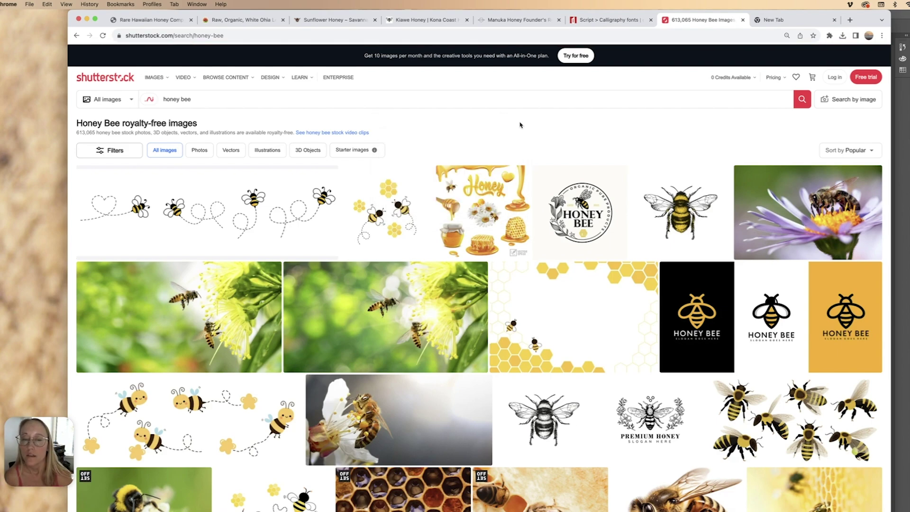
Look through the honey bee images and filter the results to Illustrations
scroll(617, 332, down, 5)
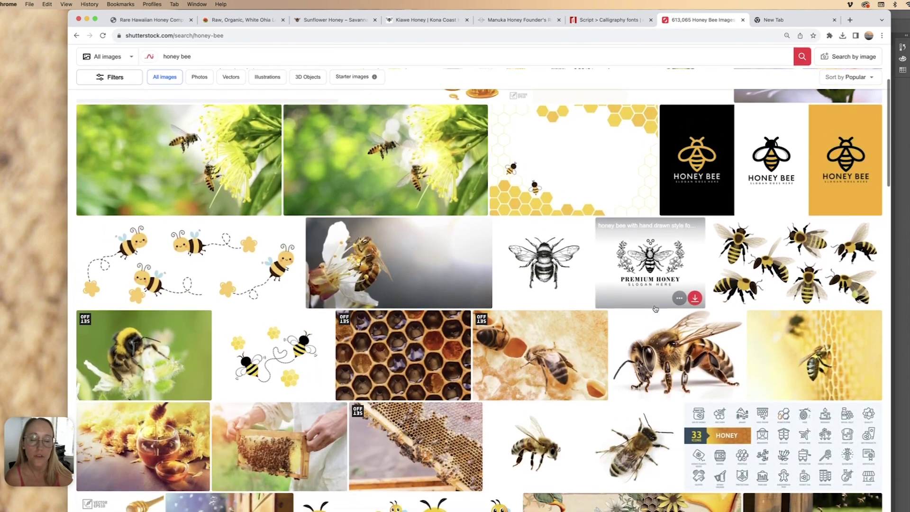
scroll(542, 170, up, 5)
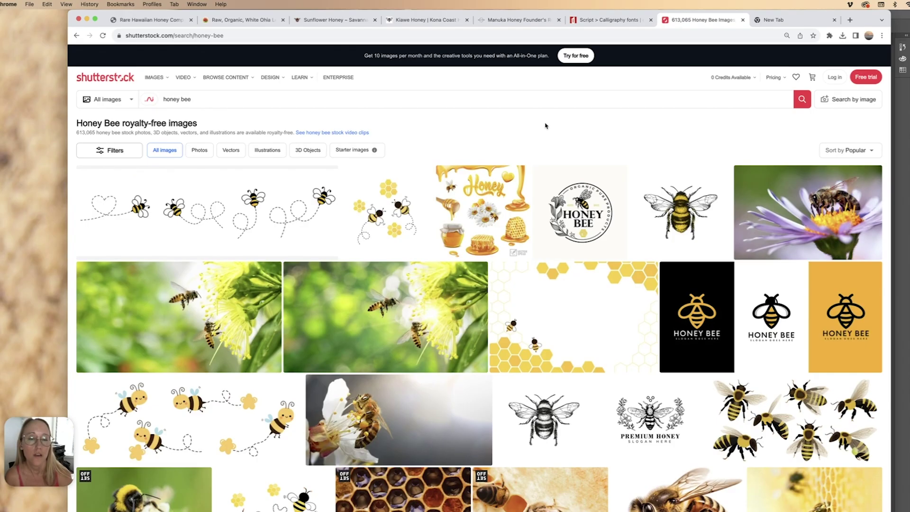
scroll(535, 202, down, 10)
scroll(535, 202, down, 5)
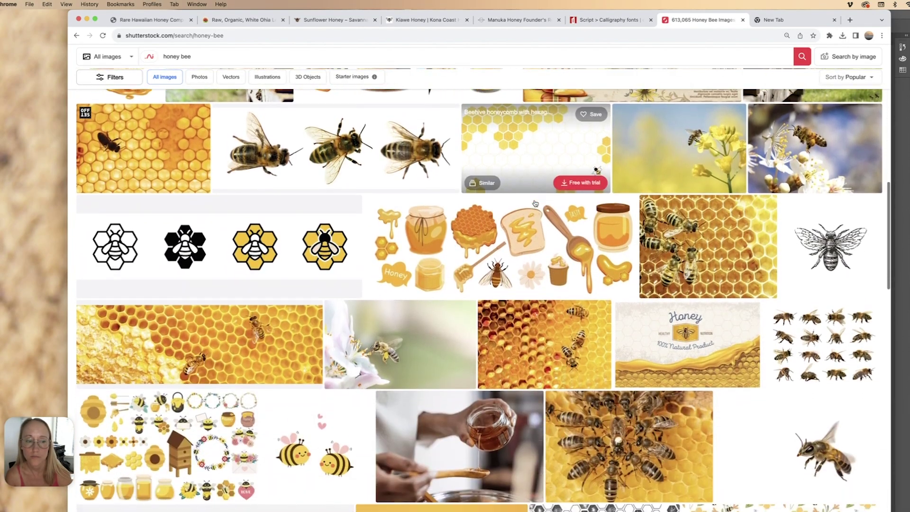
click(230, 76)
click(311, 79)
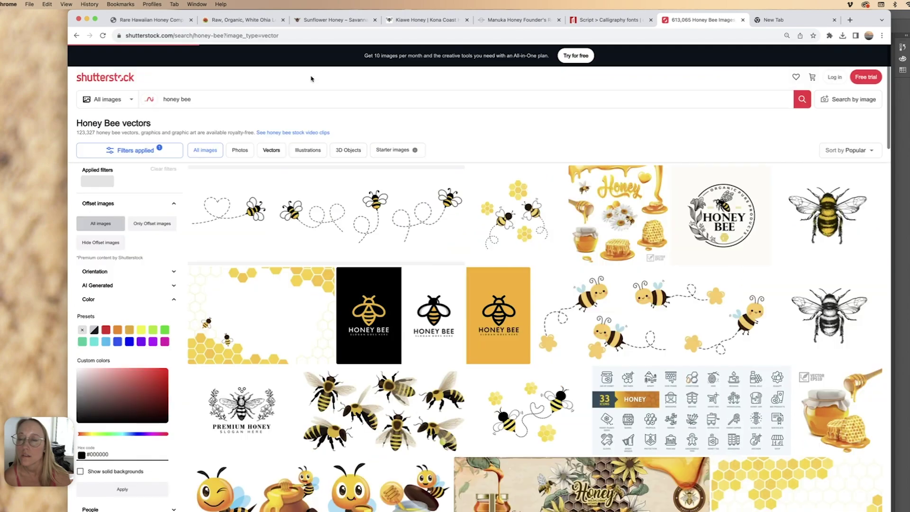
Browse the honey bee illustrations, open the seamless hand-drawn wild herbs and bees vector and get its free try-out version
scroll(481, 210, down, 4)
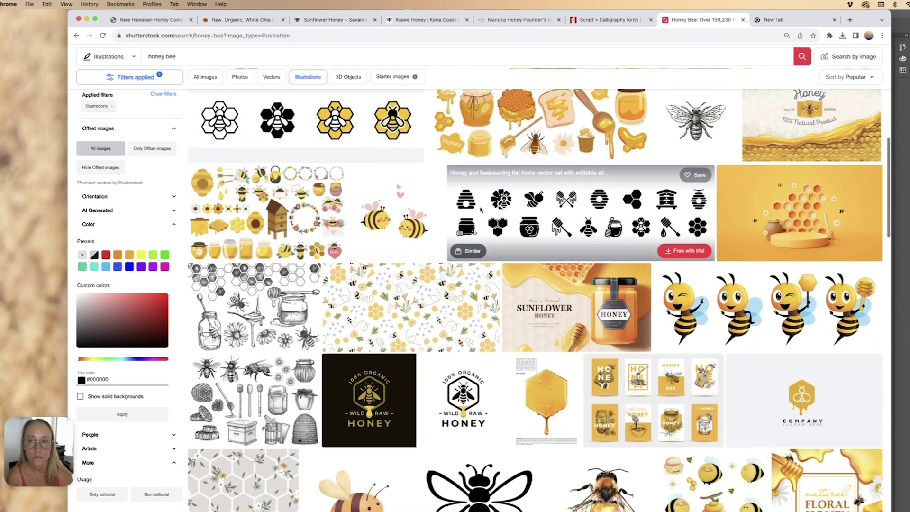
scroll(820, 120, up, 1)
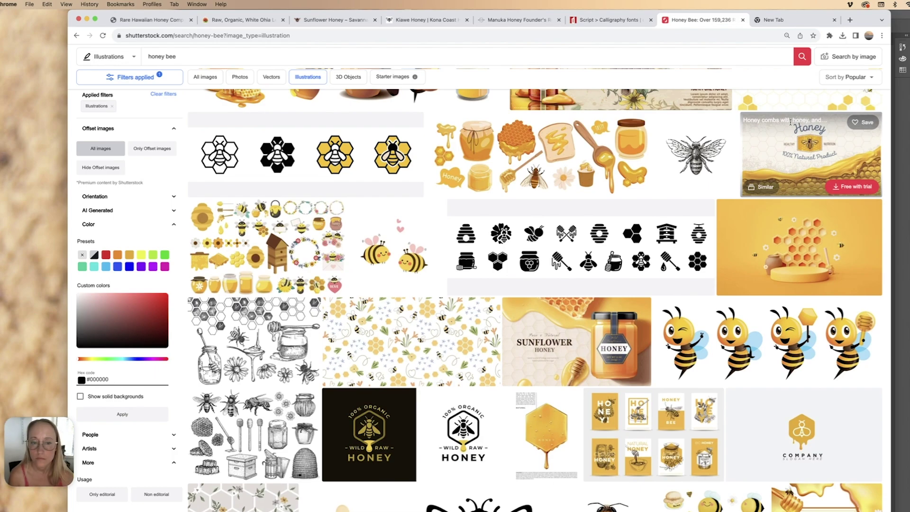
scroll(692, 267, down, 6)
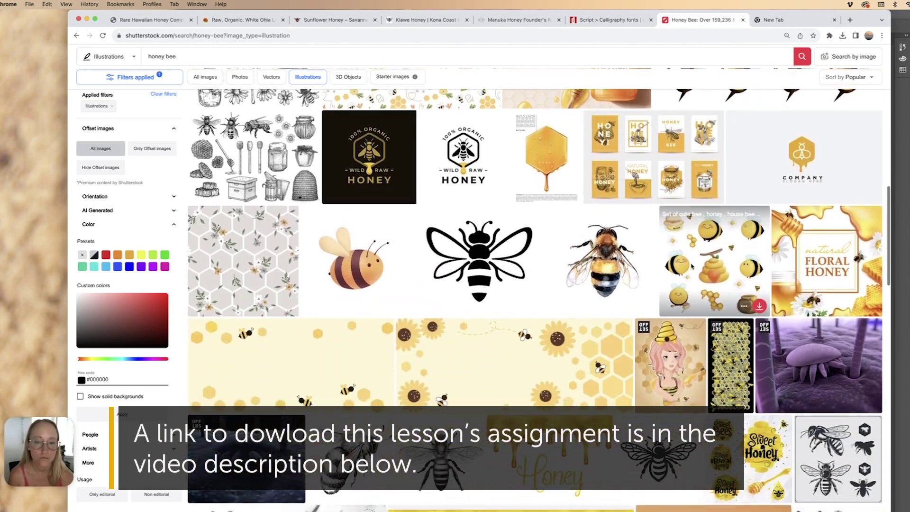
scroll(692, 267, down, 2)
scroll(612, 161, down, 6)
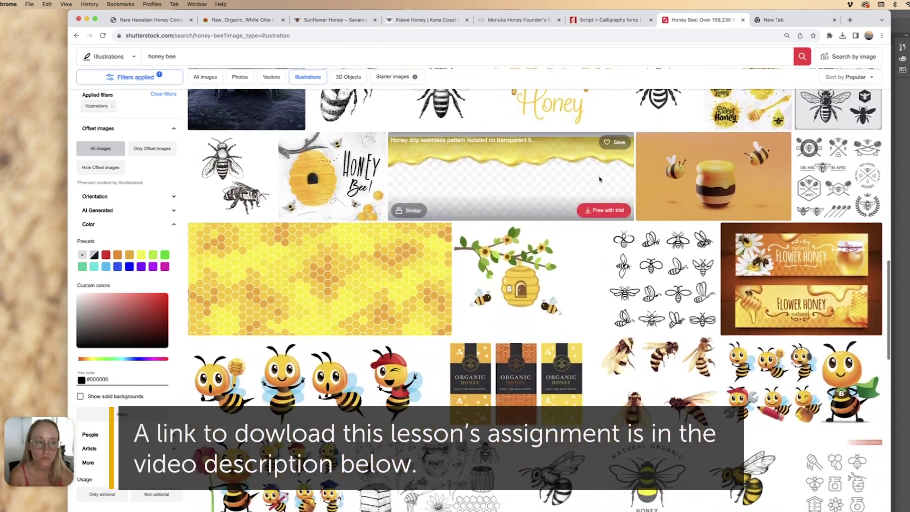
scroll(599, 179, down, 7)
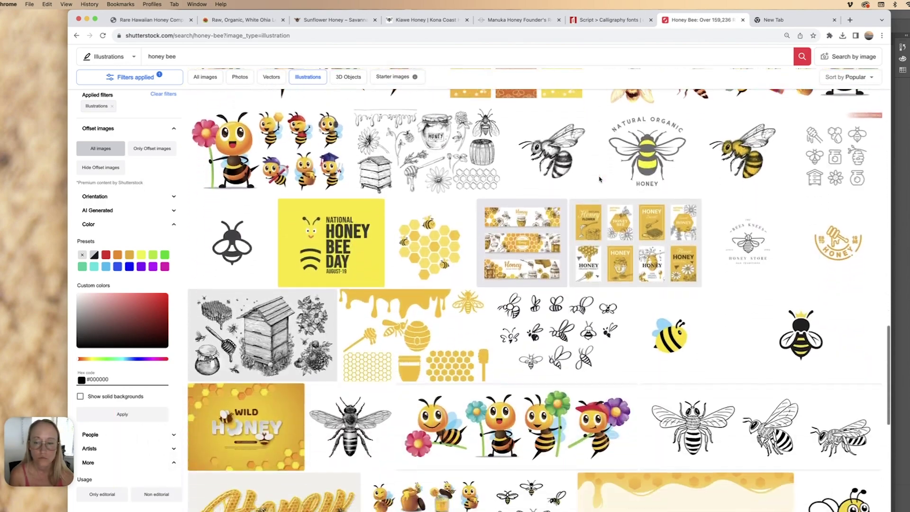
scroll(600, 179, down, 8)
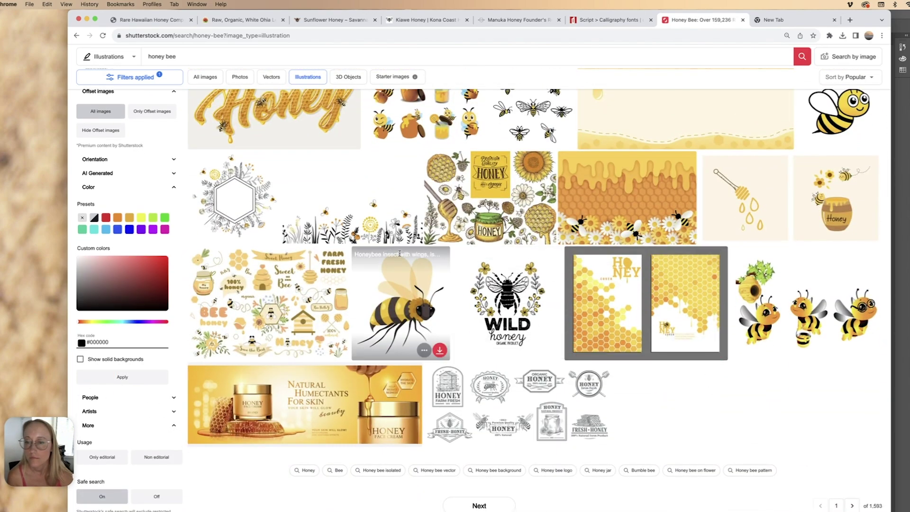
click(345, 227)
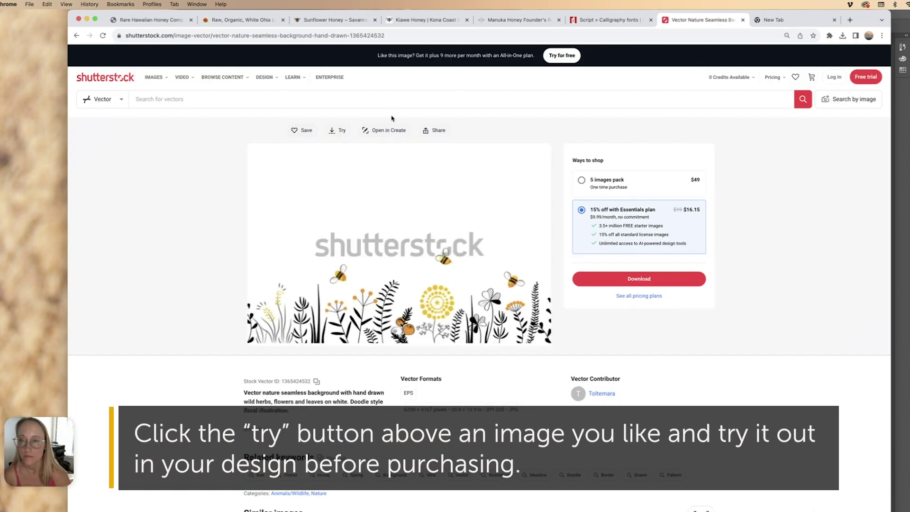
click(336, 132)
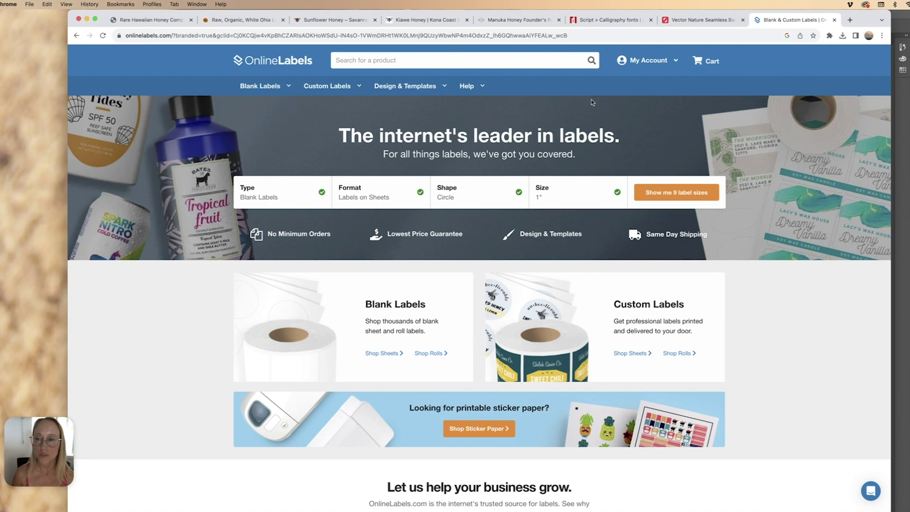
In the OnlineLabels label finder, choose blank labels on sheets and set the shape to Rectangle
click(282, 193)
click(289, 205)
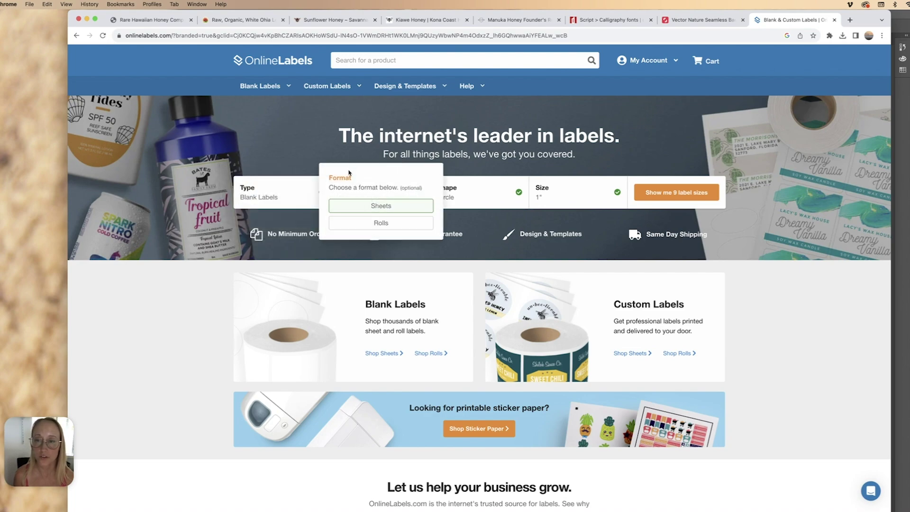
click(380, 205)
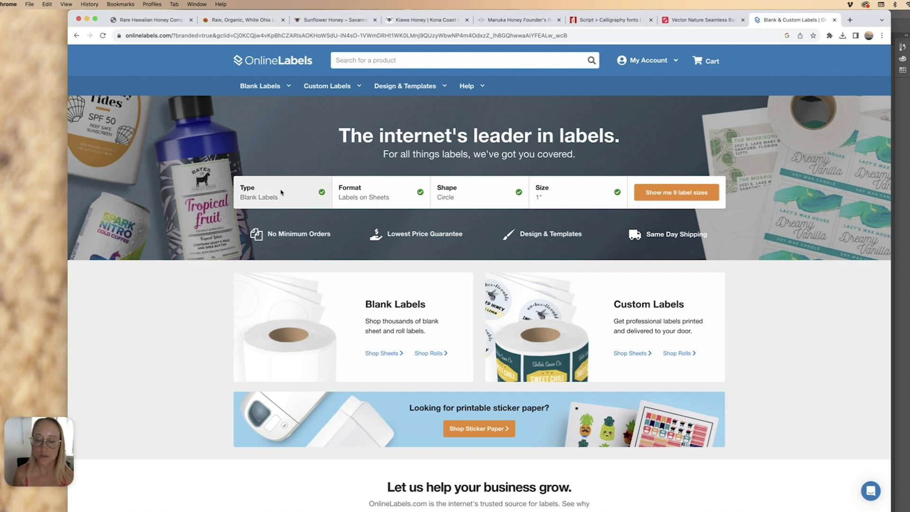
click(474, 194)
click(474, 227)
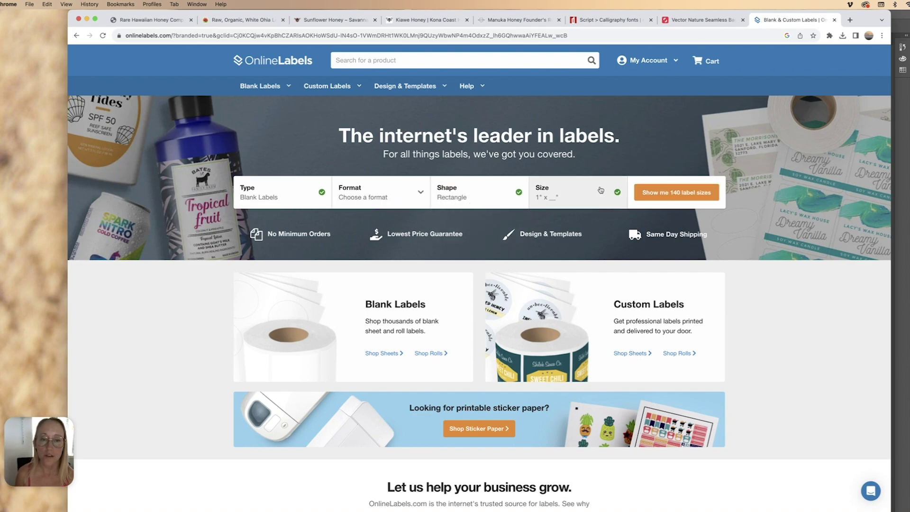
Show the matching rectangular label sizes and examine the product specifications of the 1" x 8.25" tin container label
click(616, 194)
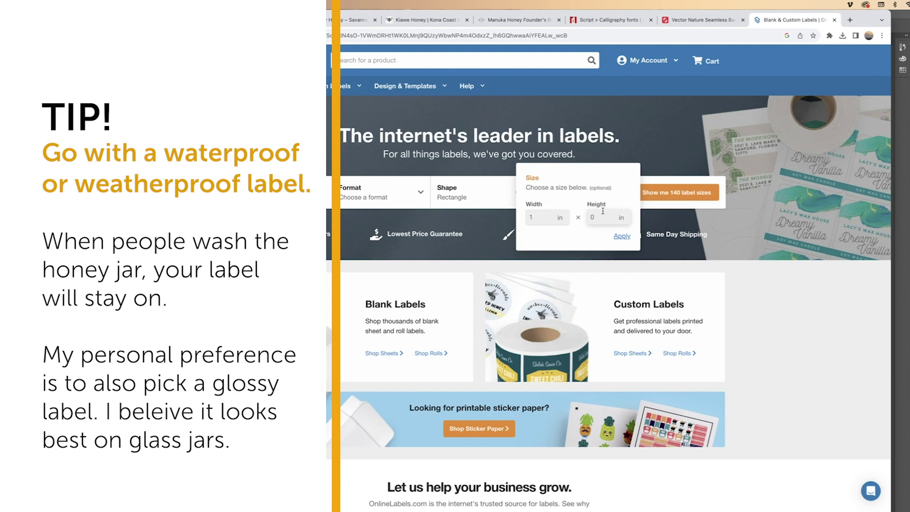
click(671, 194)
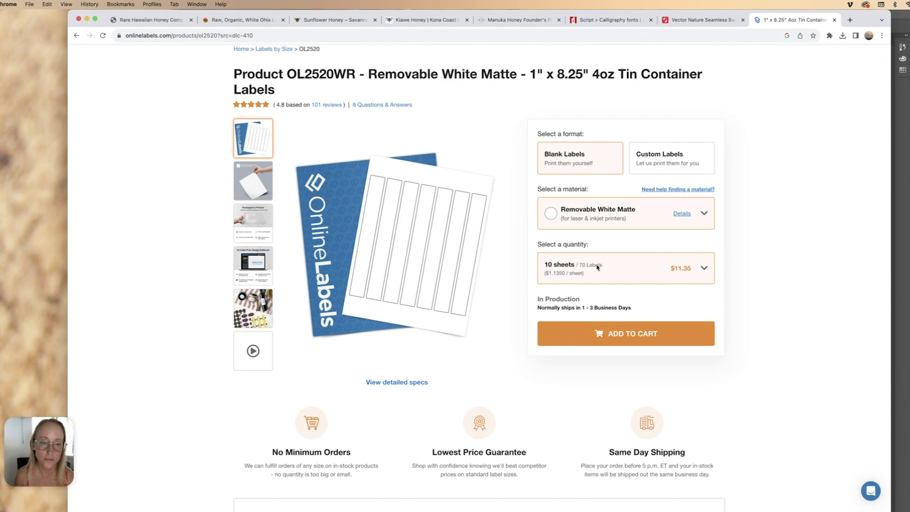
scroll(753, 287, down, 5)
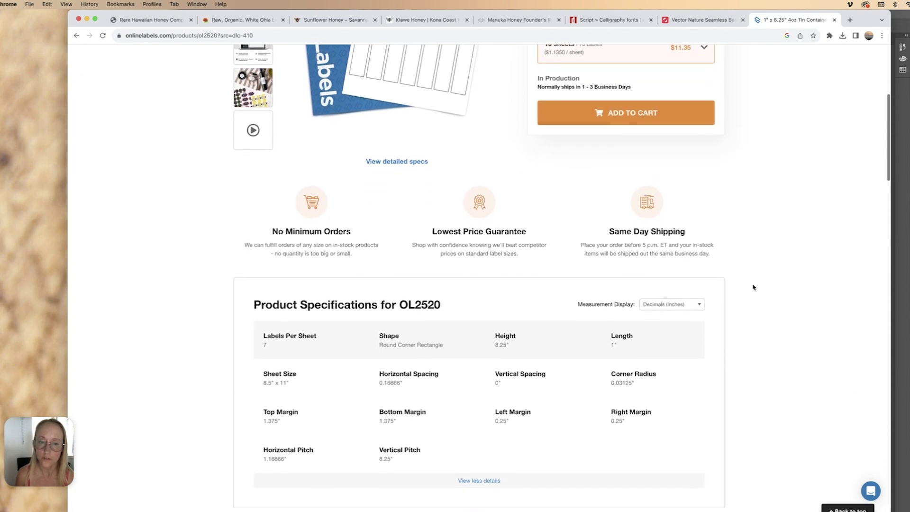
Find the blank templates for the OL2520 1" x 8.25" label and open its template page
scroll(753, 288, down, 20)
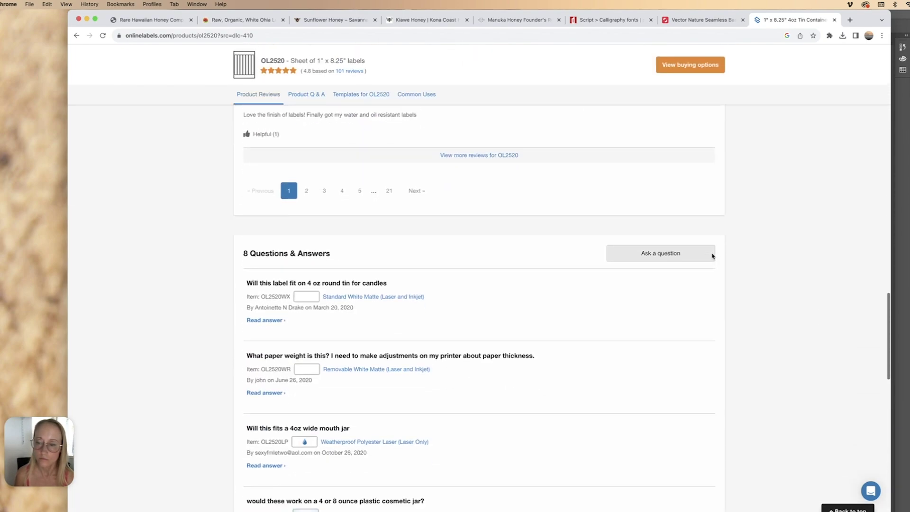
scroll(712, 256, down, 8)
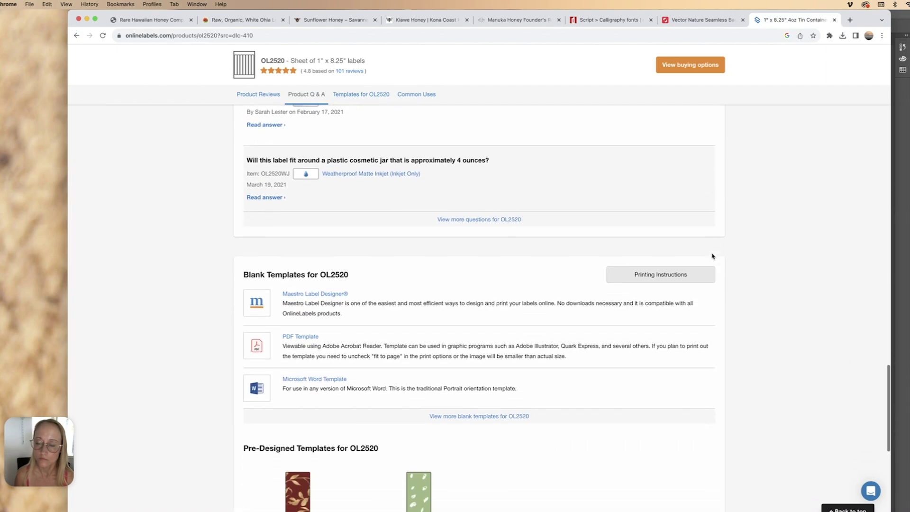
scroll(713, 256, down, 1)
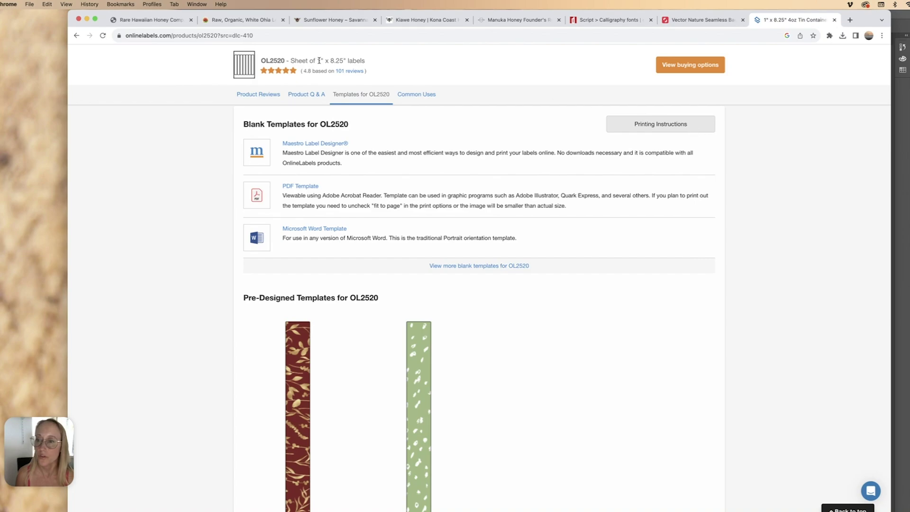
click(294, 187)
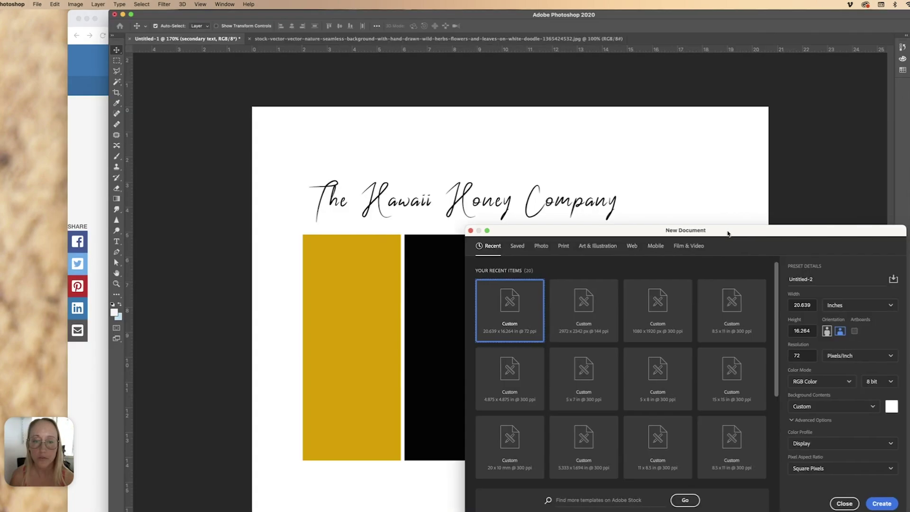
Switch to Photoshop and define a new document 8.25 inches wide and 1 inch high at 300 pixels/inch
drag(807, 233, 687, 133)
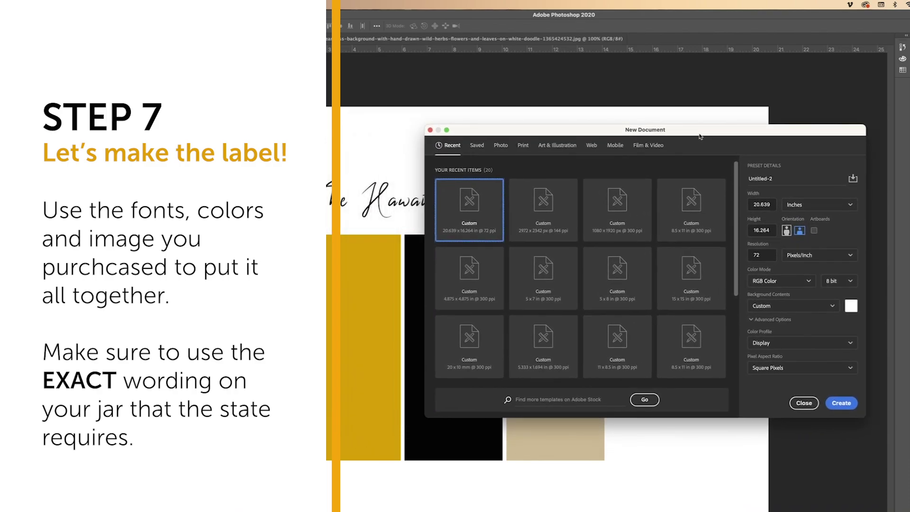
double_click(770, 204)
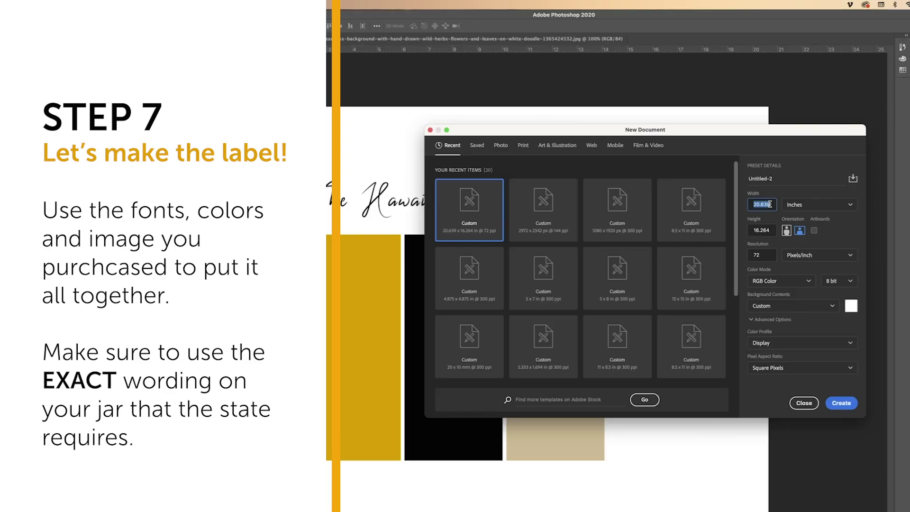
key(super+Tab)
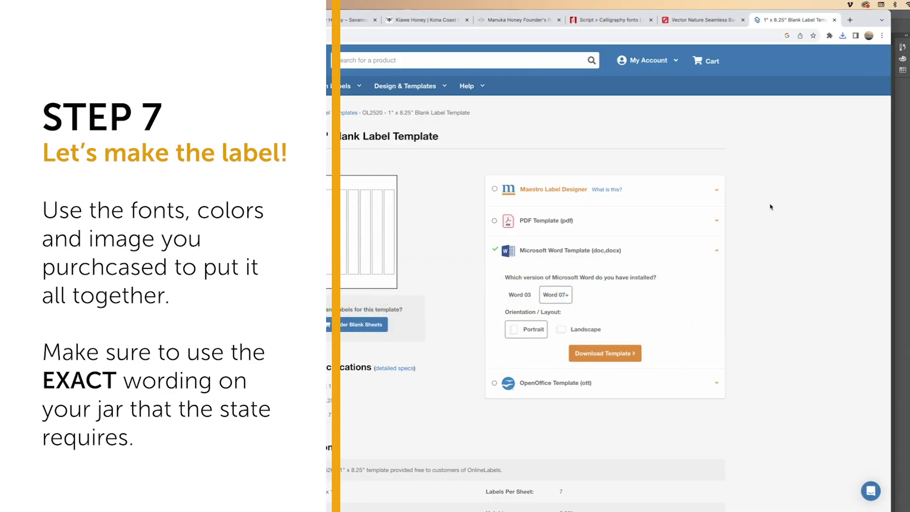
key(super+Tab)
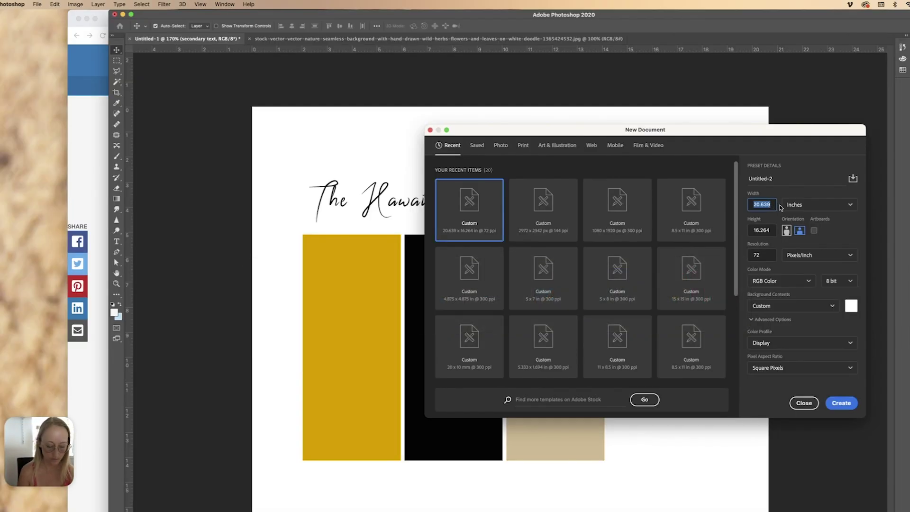
text(8.25)
key(Tab)
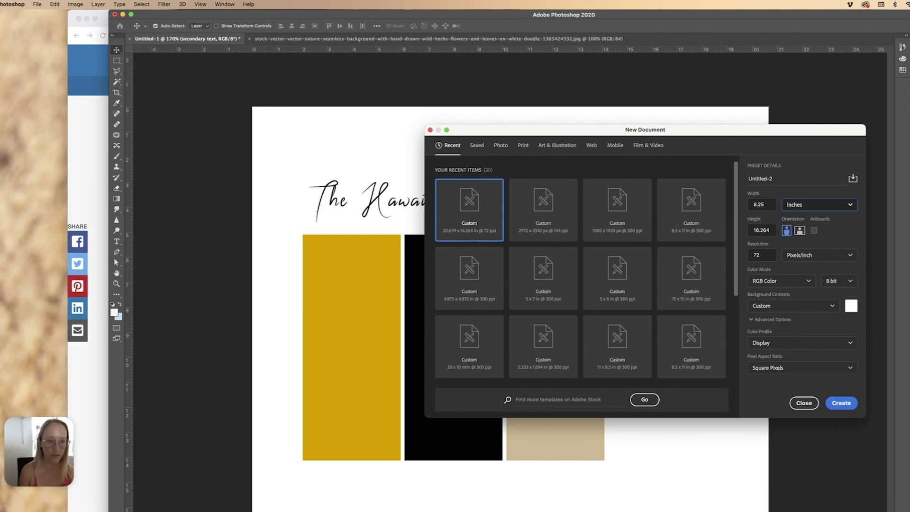
key(Tab)
text(1)
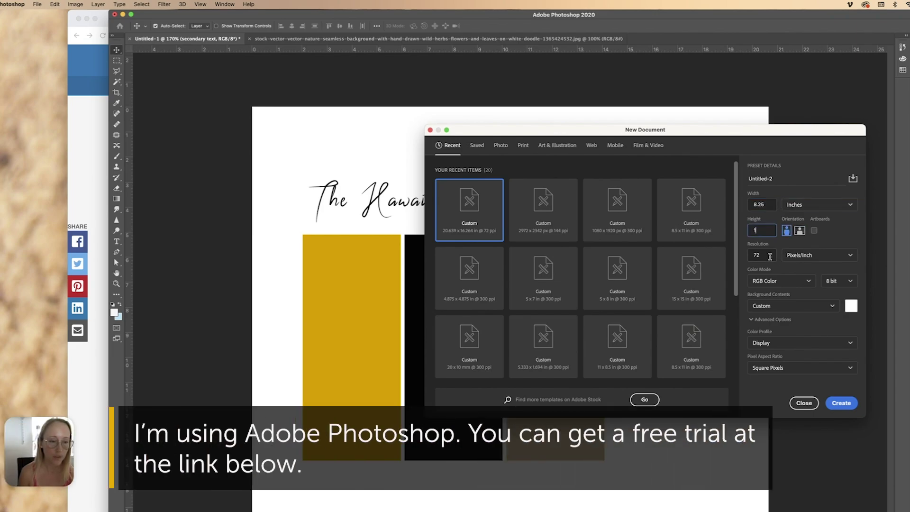
key(Tab)
text(300)
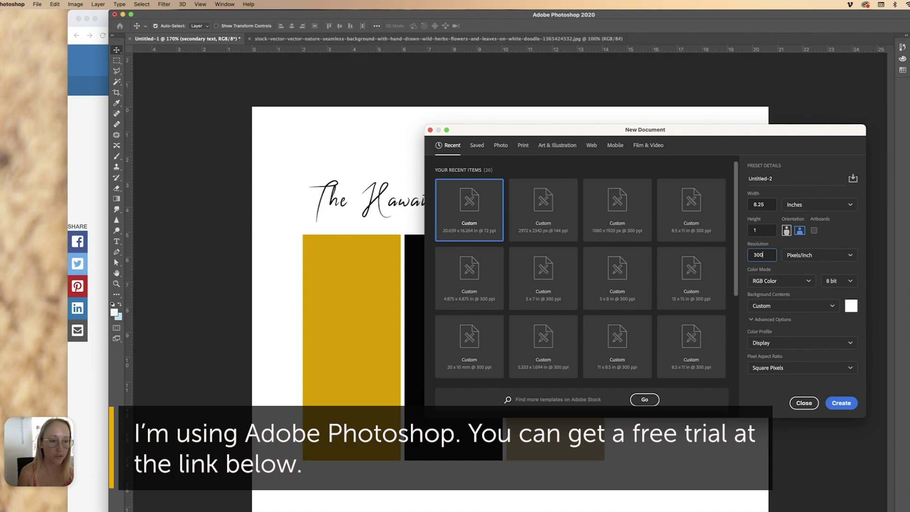
Set the new document's color mode to CMYK Color and create it
click(770, 281)
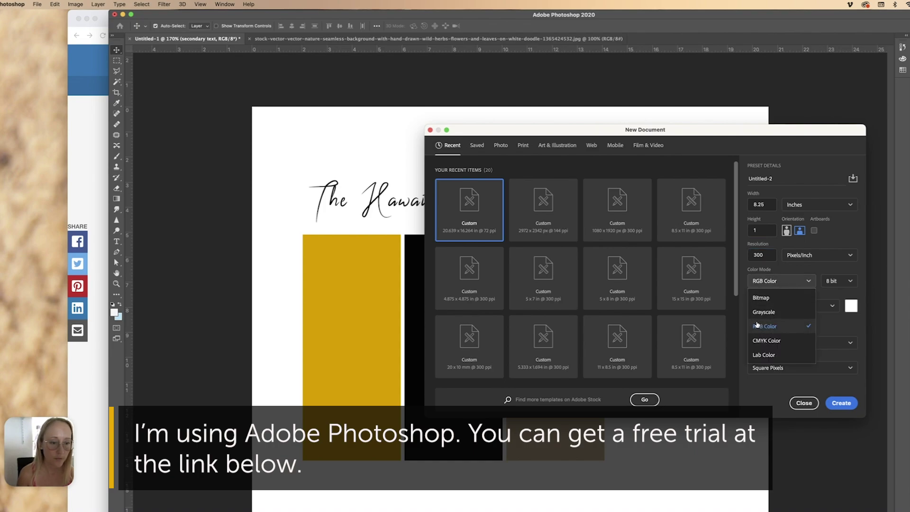
click(767, 340)
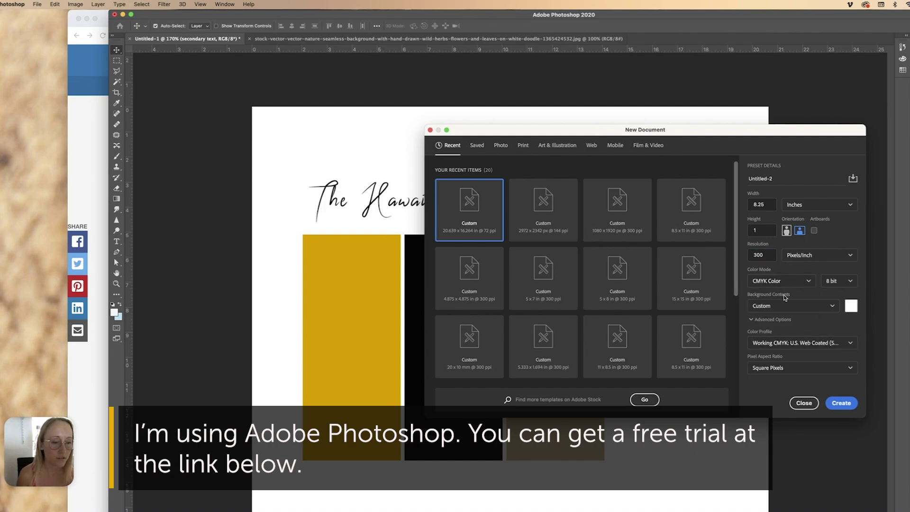
click(841, 402)
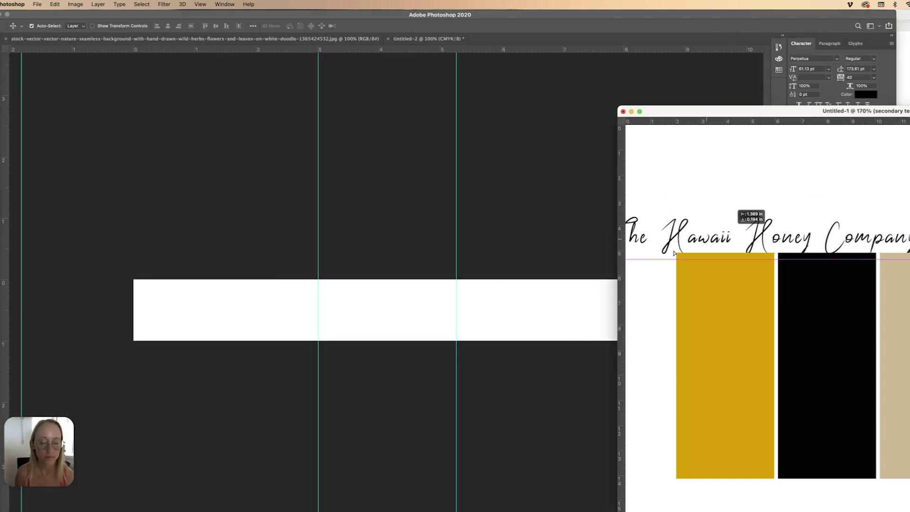
Copy the script "The Hawaii Honey Company" text and the "secondary text" sample from the brand board onto the label, side by side
drag(754, 221, 418, 308)
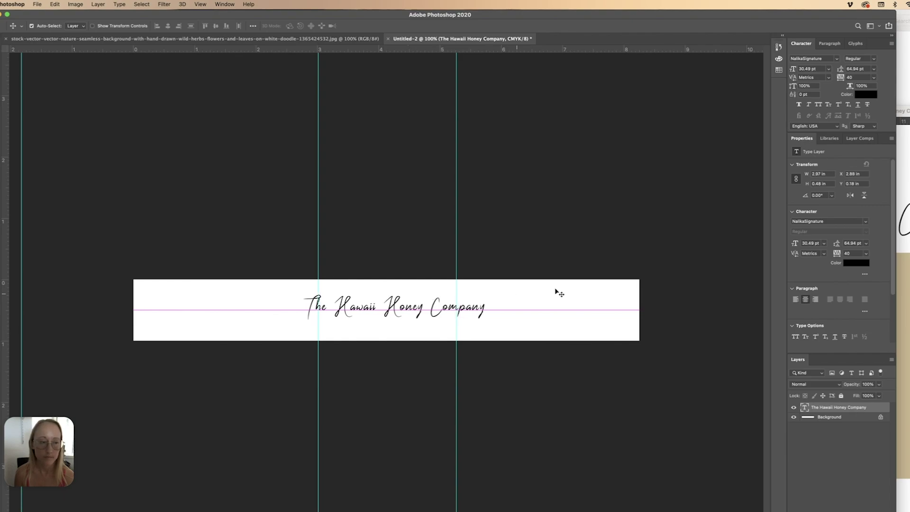
drag(559, 292, 566, 293)
click(903, 294)
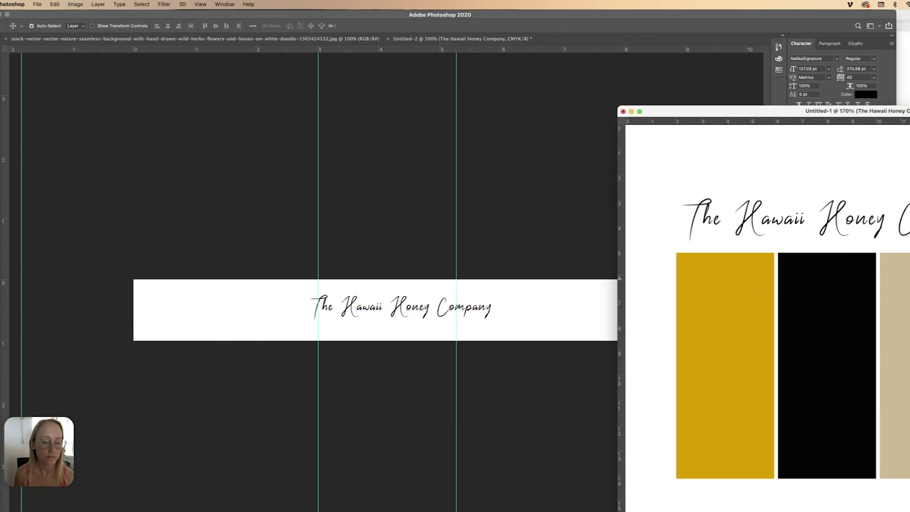
drag(903, 294, 526, 306)
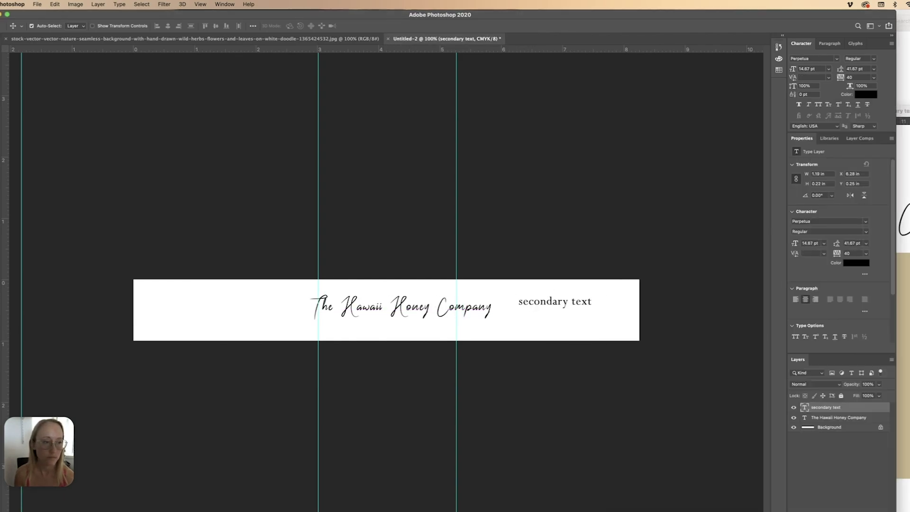
Copy the gold and beige color swatches from the brand board onto the right end of the label
click(903, 293)
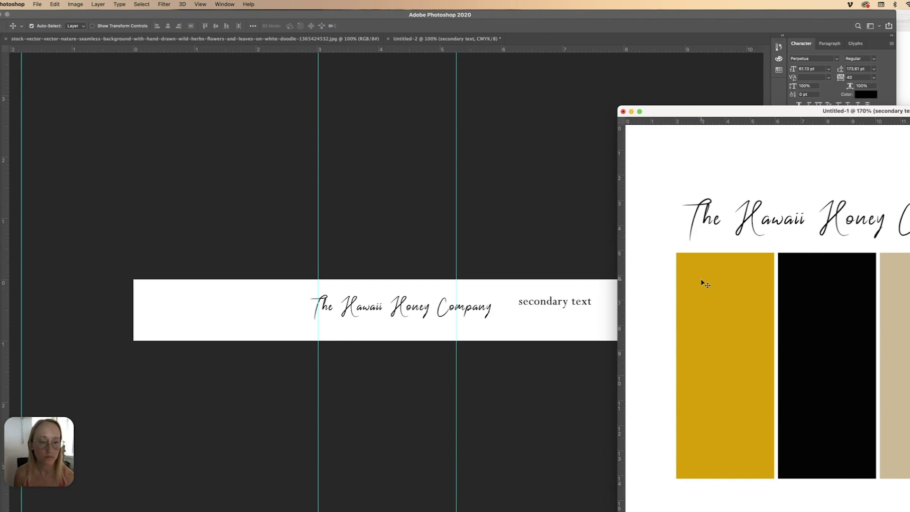
drag(707, 278, 617, 337)
drag(893, 332, 639, 294)
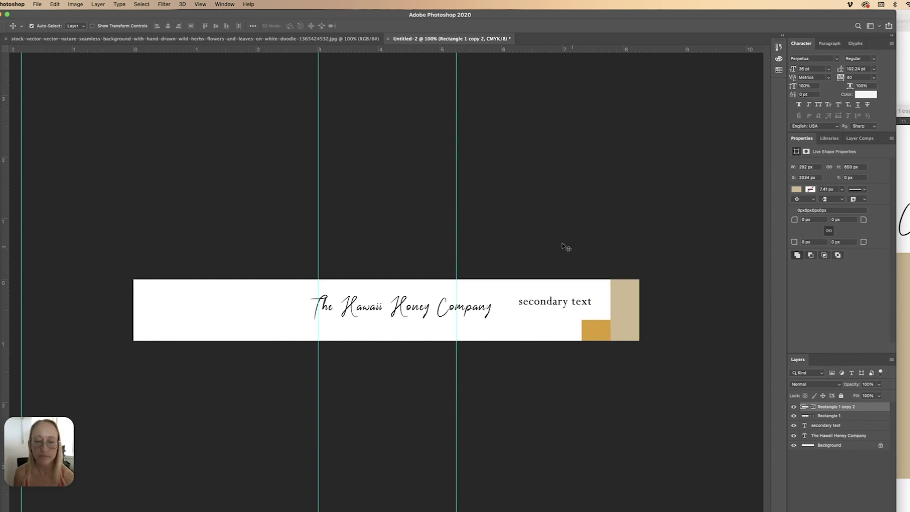
Add a Perpetua text layer on the label reading "Net wt. 13oz • 368g"
drag(576, 14, 637, 3)
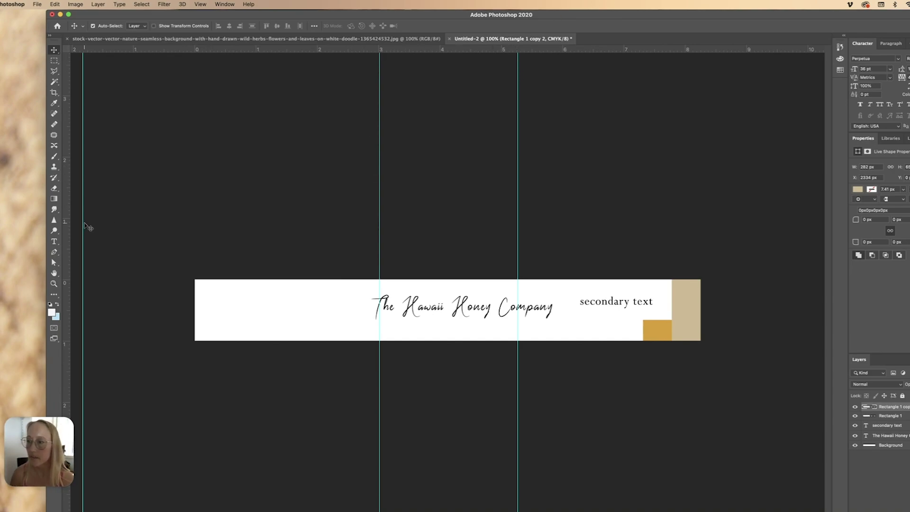
click(54, 242)
click(425, 290)
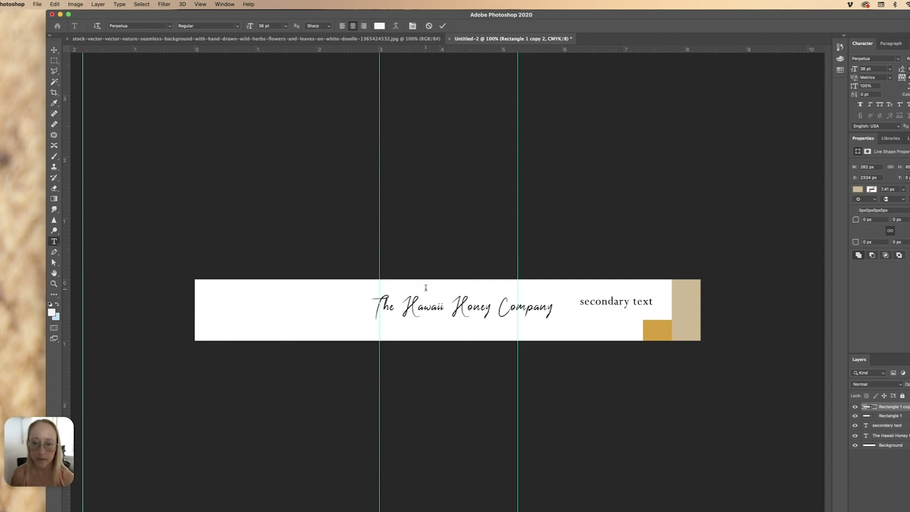
text(NET WT)
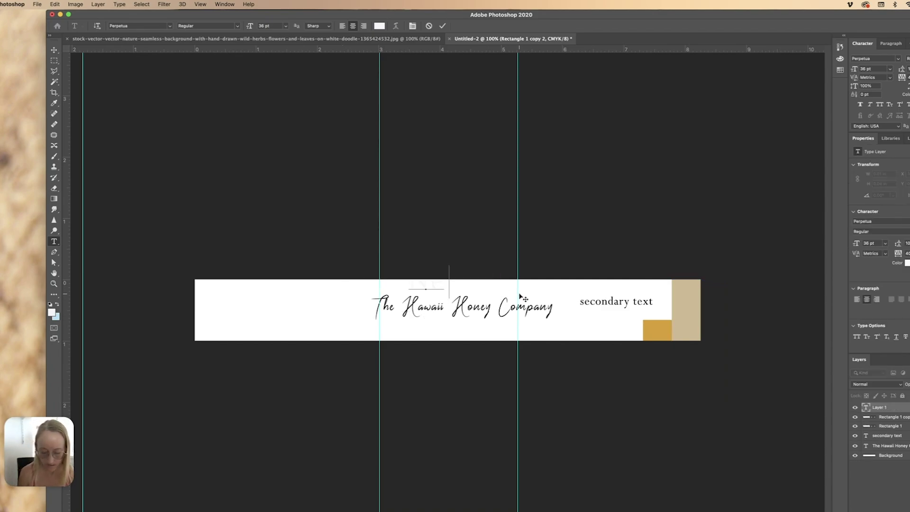
text( 16OZ)
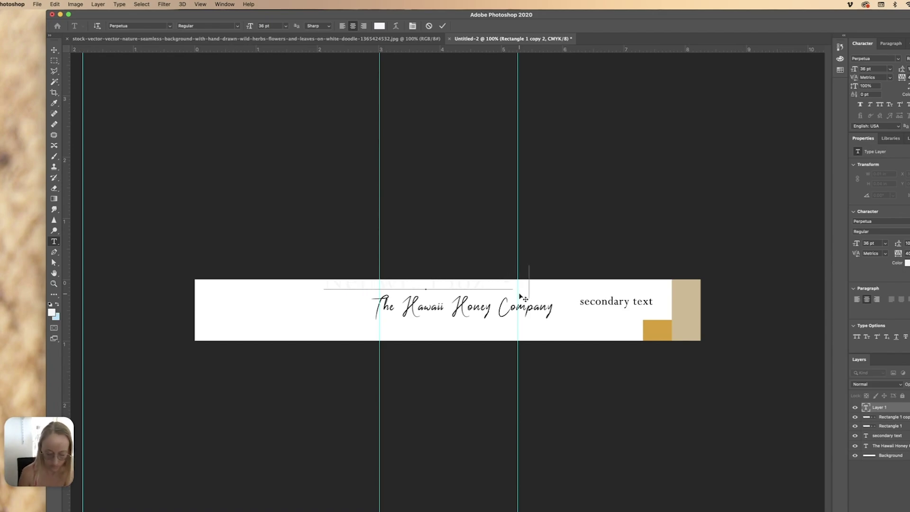
text( (454G))
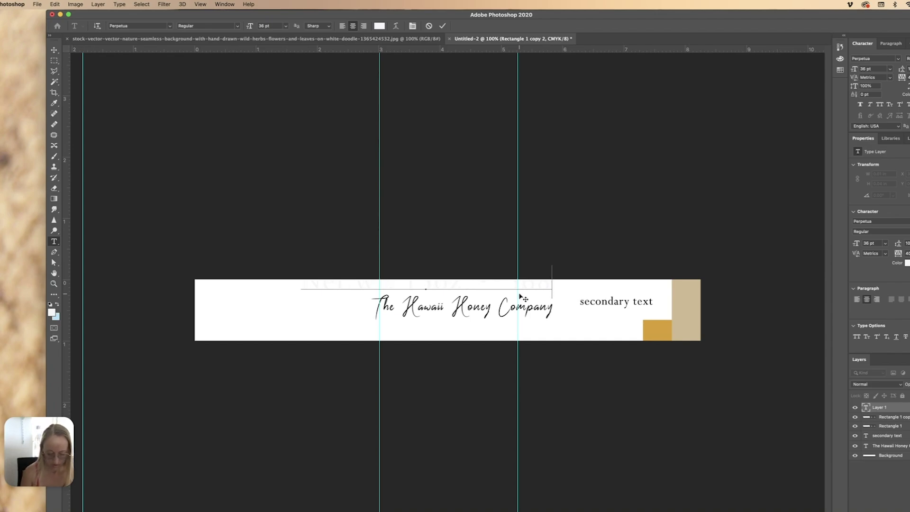
Set the color of the whole net weight text to black (000000)
key(super+a)
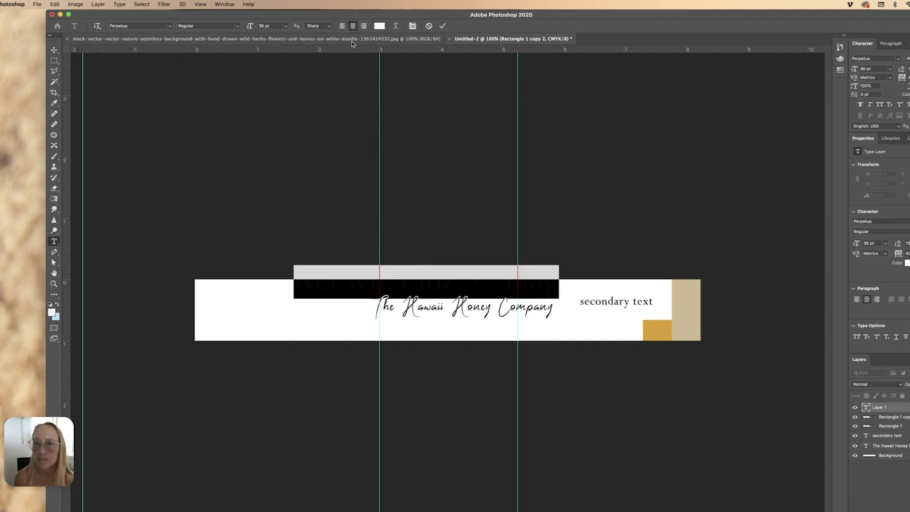
click(379, 25)
click(546, 197)
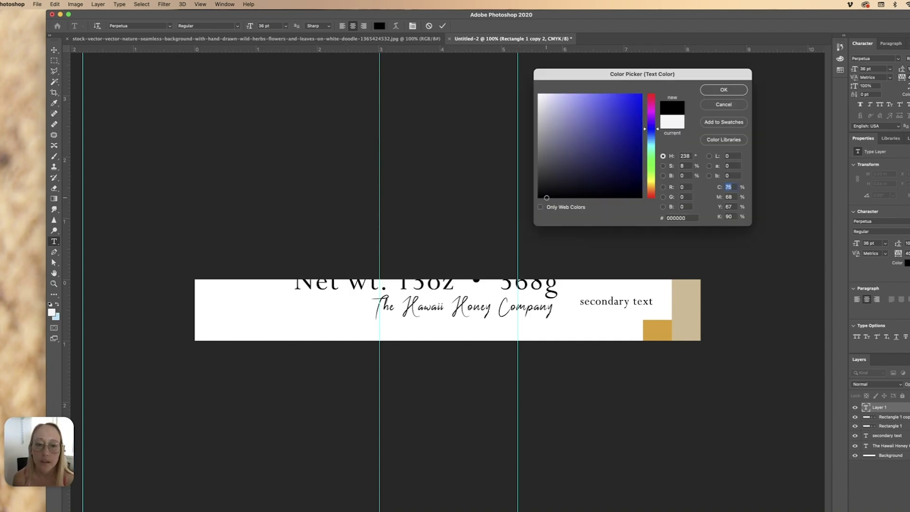
click(724, 90)
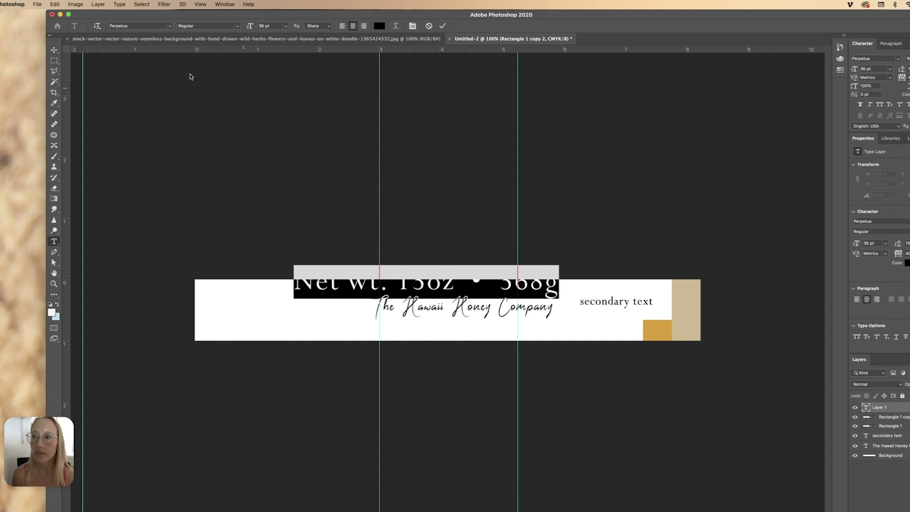
Move the net weight text below the company name and scale it down to about 1.25 in wide
click(54, 50)
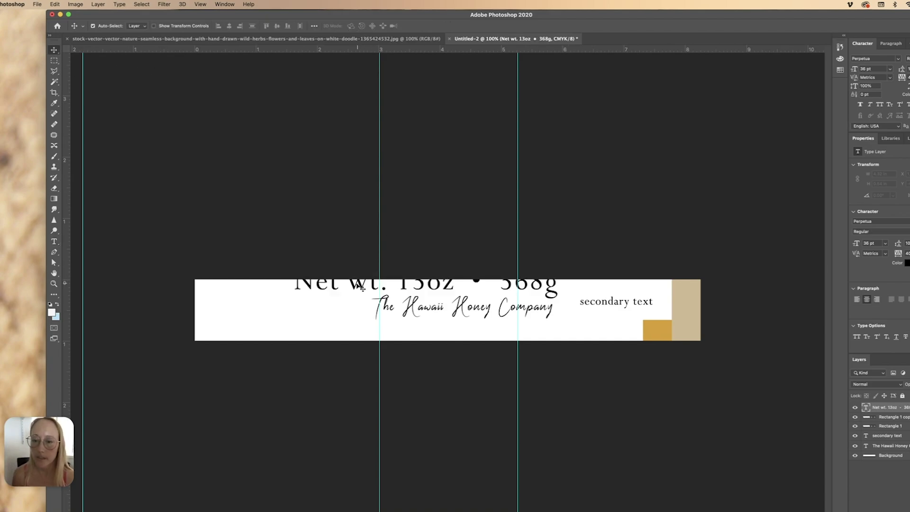
drag(357, 289, 406, 333)
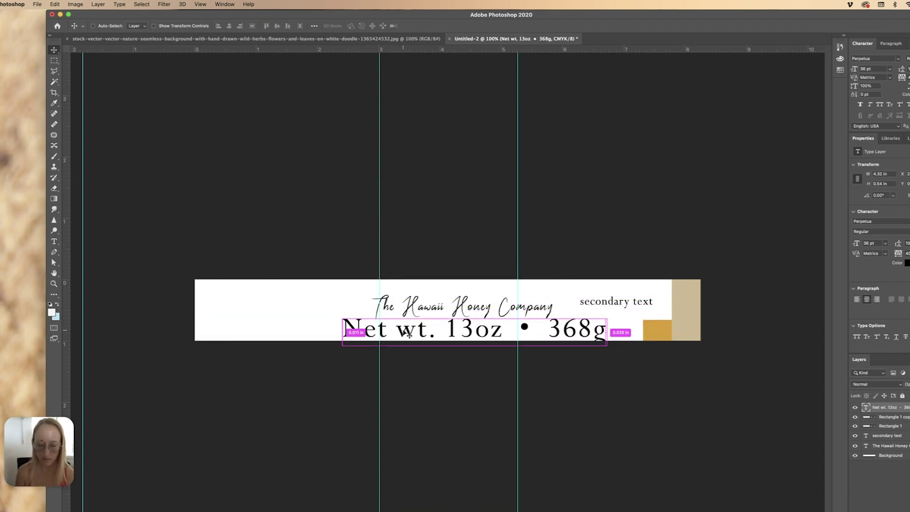
key(ctrl+t)
drag(608, 315, 469, 332)
key(Return)
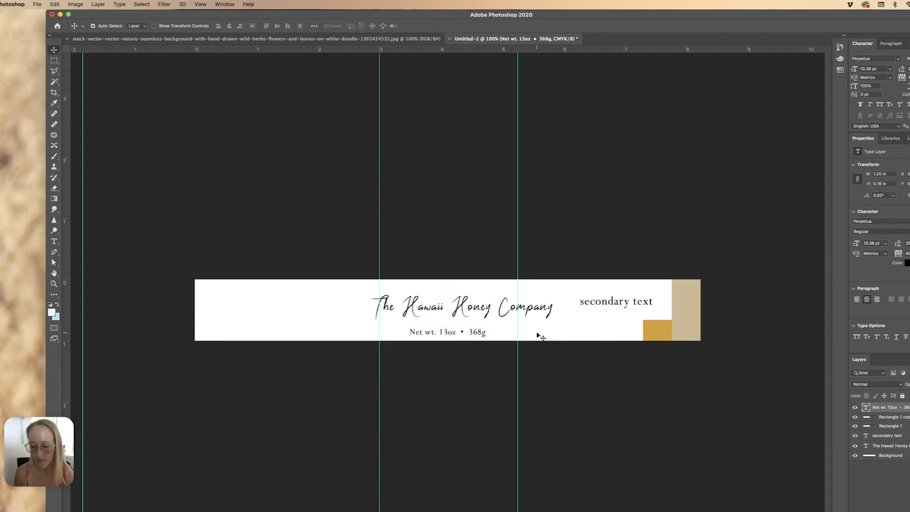
Shorten the script company name to "Honey" and place the word centered just above the net weight line
drag(536, 311, 571, 311)
key(t)
key(BackSpace)
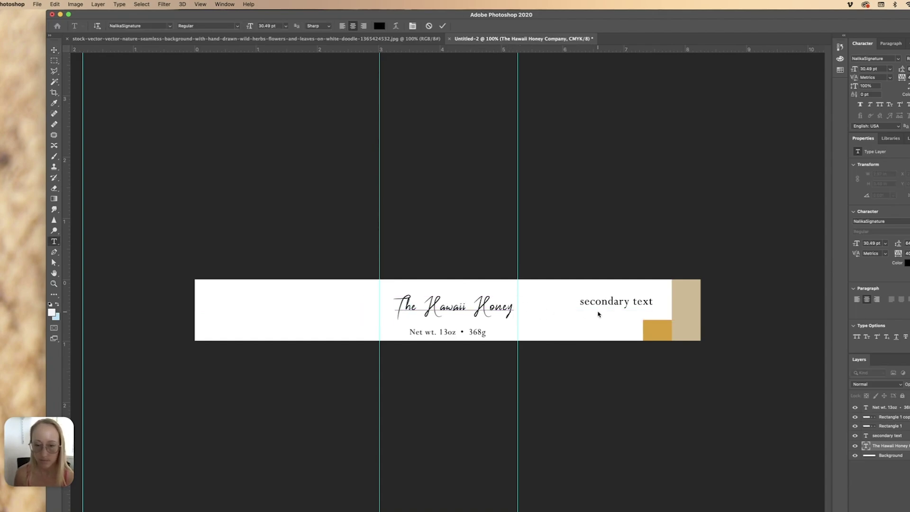
shift+click(397, 304)
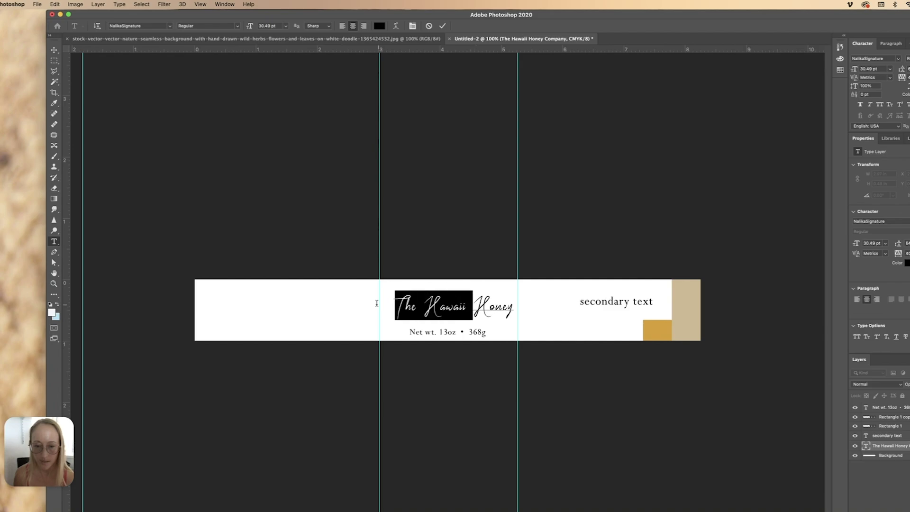
key(BackSpace)
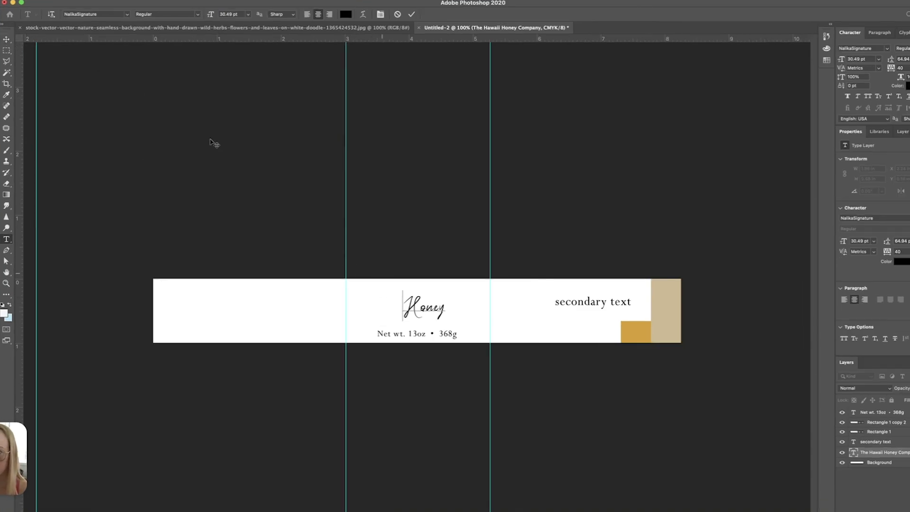
click(7, 40)
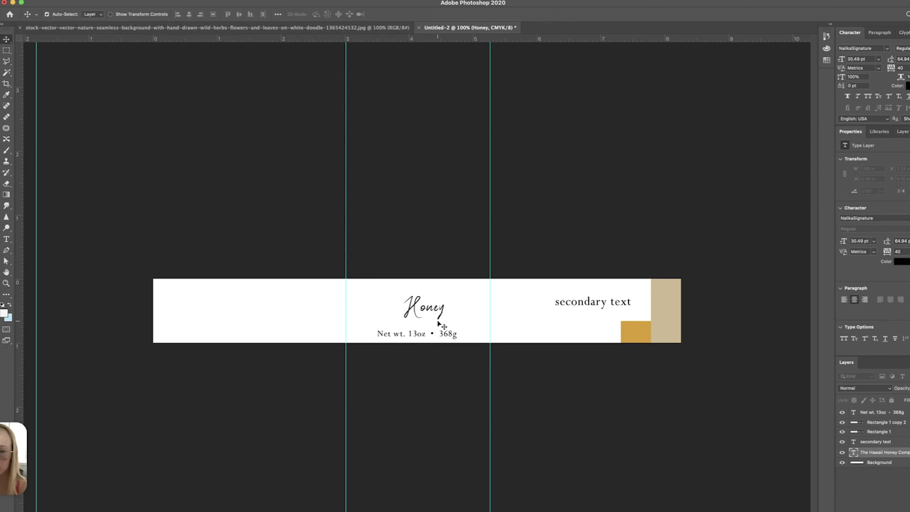
drag(433, 309, 423, 315)
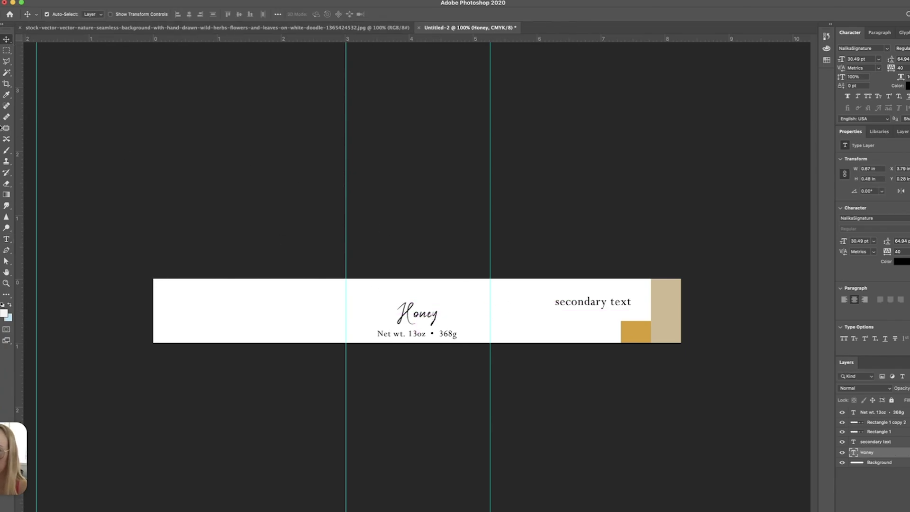
Add a text layer reading "100% Raw Hawaiian" above the word "Honey" on the label
click(6, 240)
click(371, 291)
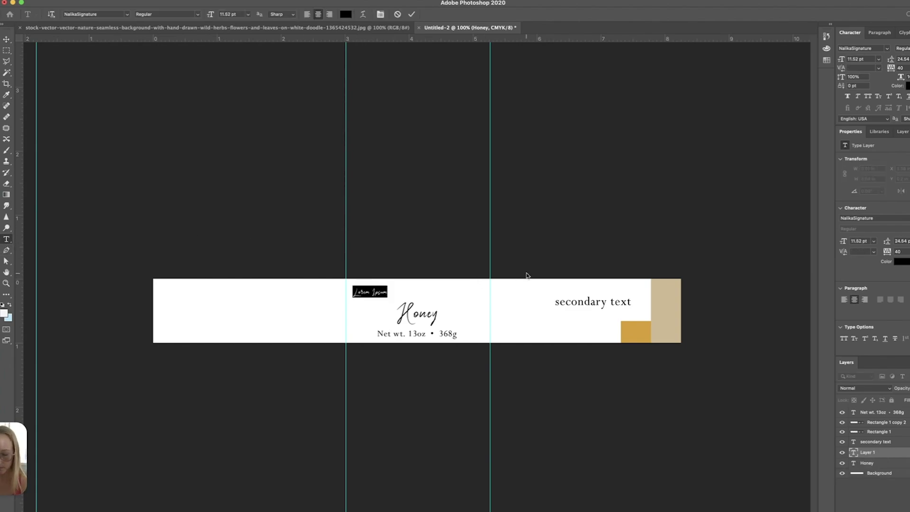
text(100%)
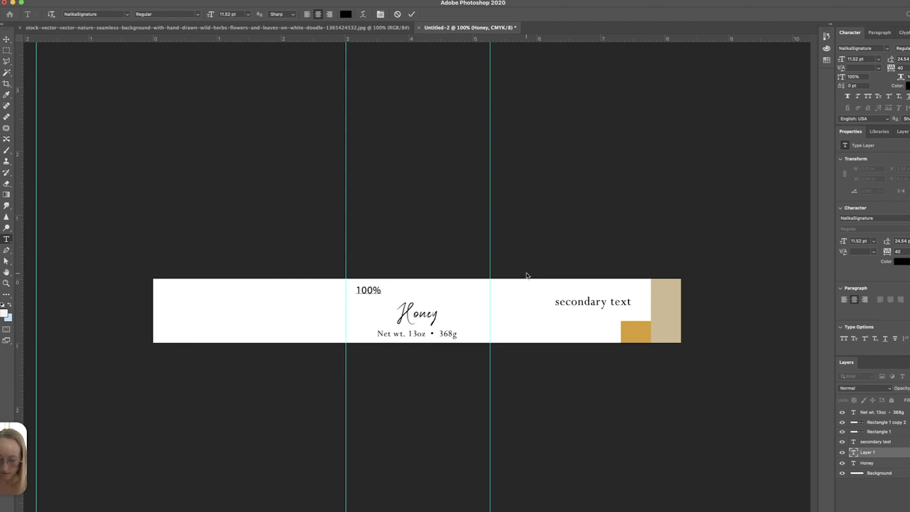
text( Raw Haw )
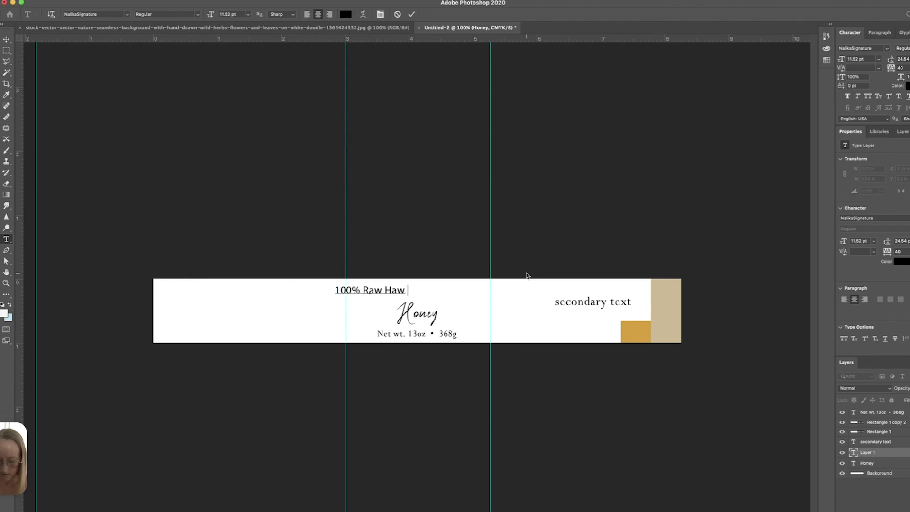
text(aiian)
Color the whole "100% Raw Hawaiian" text gold (df9e26), sampled from the gold rectangle on the label
key(super+a)
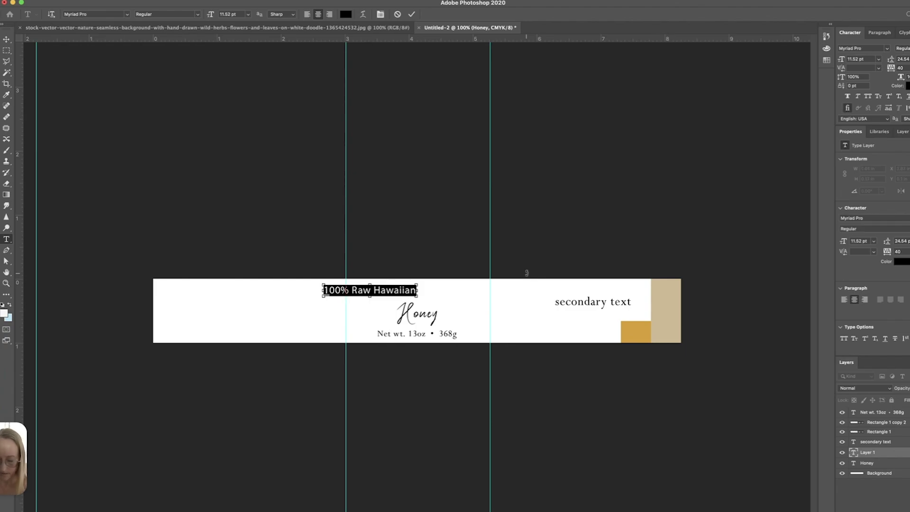
click(345, 14)
click(646, 327)
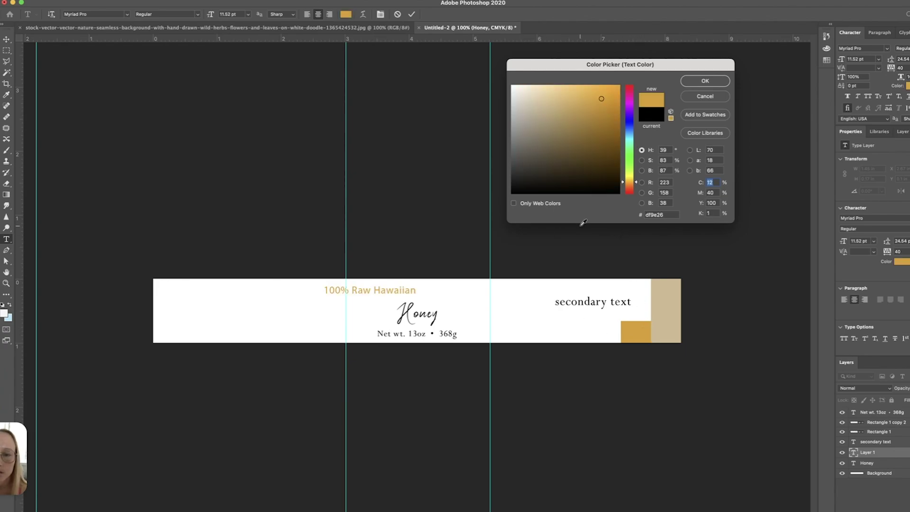
click(695, 82)
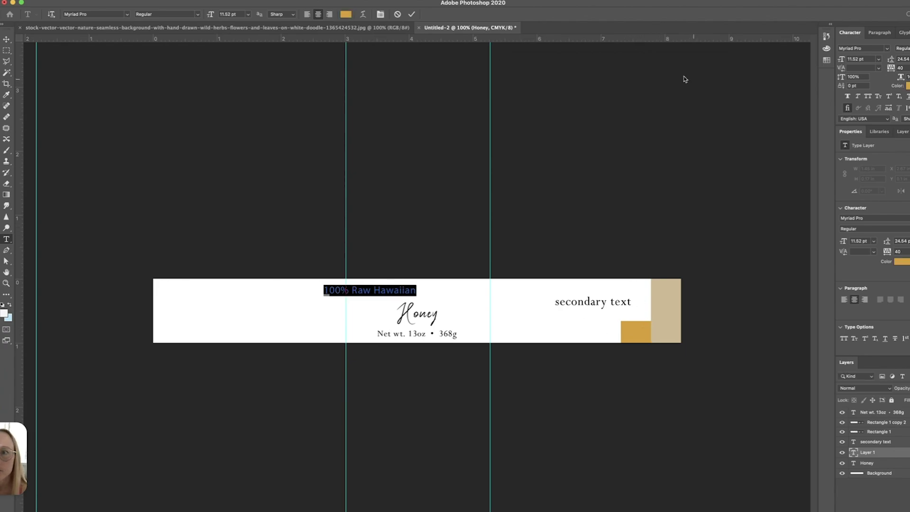
Change the font of the "100% Raw Hawaiian" text to Perpetua Regular
click(94, 15)
text(Myriad p)
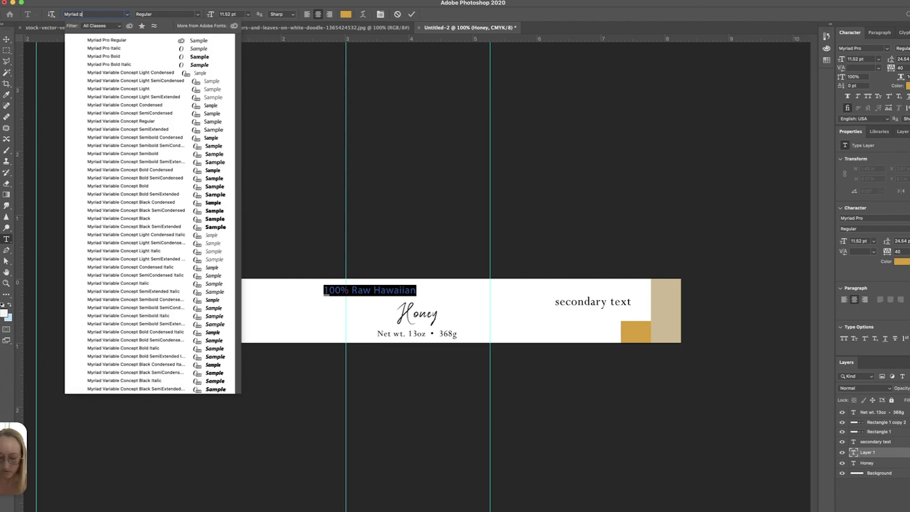
text(erpet)
key(super+a)
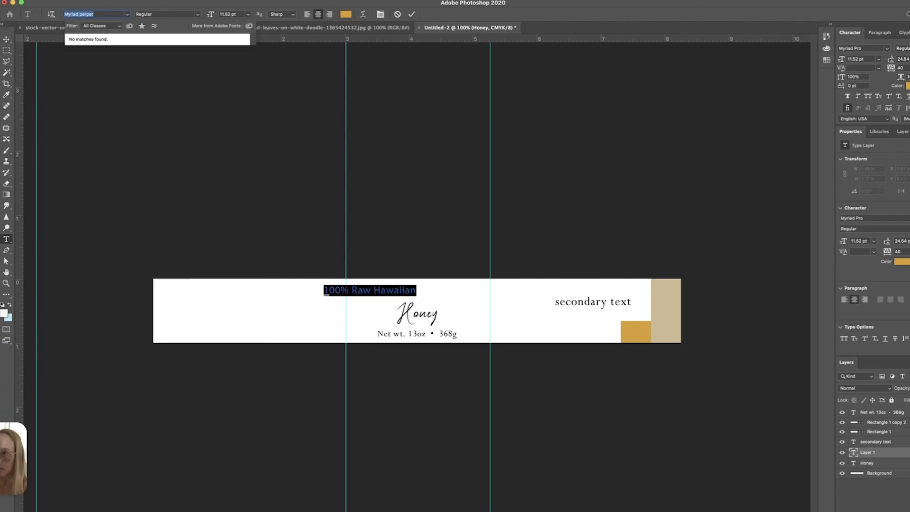
text(per)
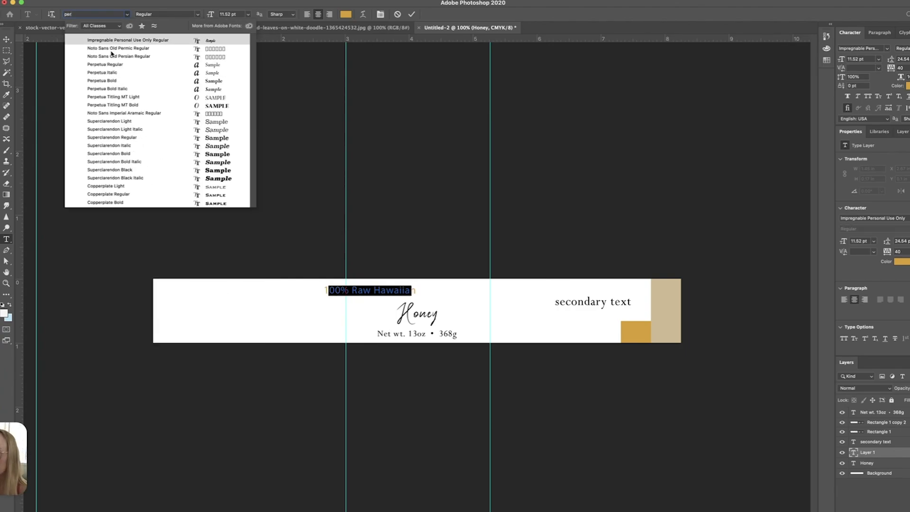
click(111, 66)
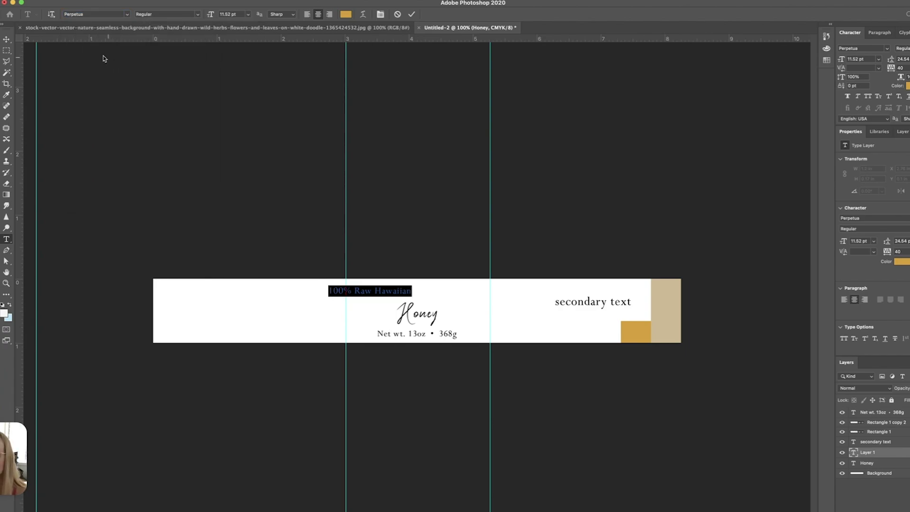
Center the gold "100% Raw Hawaiian" line above the word "Honey" and set it in all caps
click(7, 39)
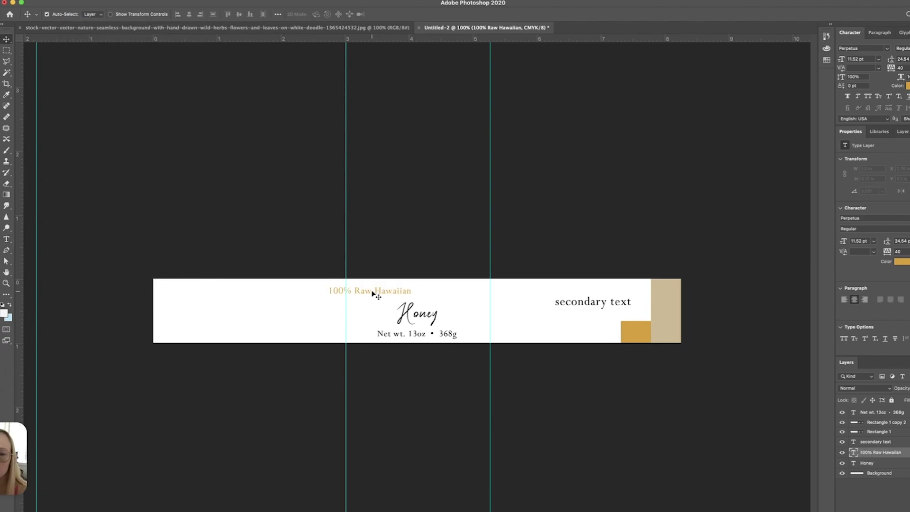
drag(370, 292, 414, 289)
double_click(414, 289)
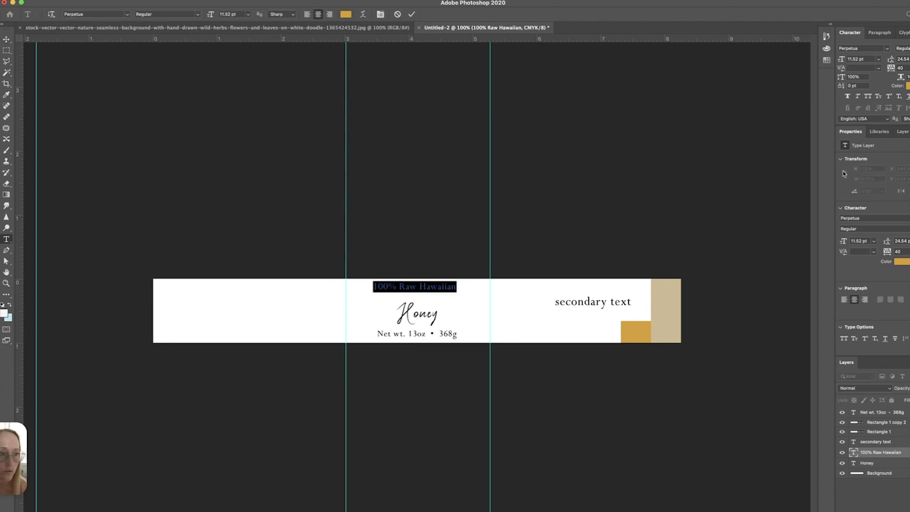
click(867, 97)
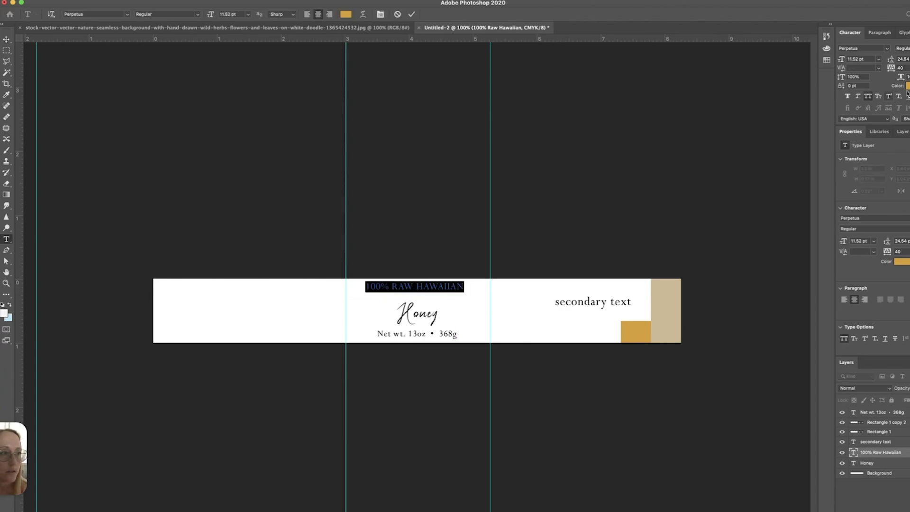
Increase the tracking of the gold "100% Raw Hawaiian" line to 180
click(902, 67)
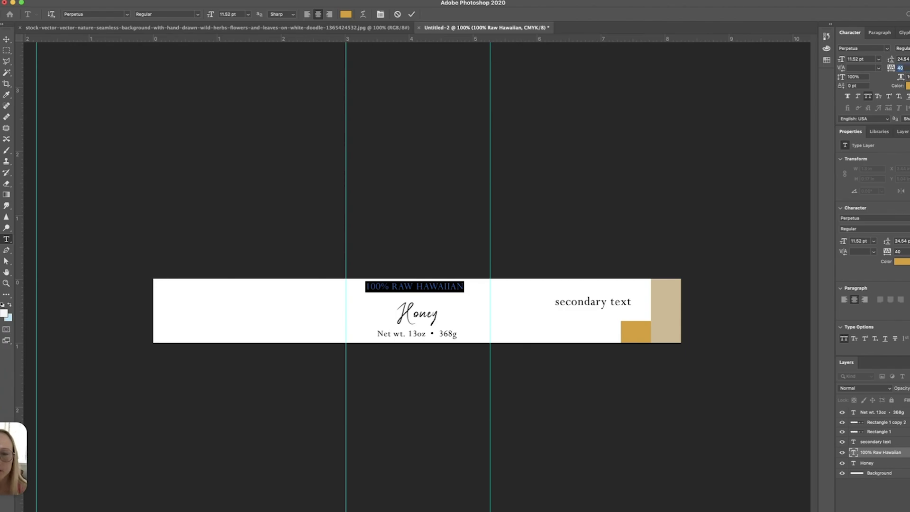
key(Up)
key(Up)
key(Up)
key(Up)
key(Up)
key(Up)
key(Up)
key(Up)
key(Up)
key(Up)
key(Up)
key(Up)
key(Up)
key(Up)
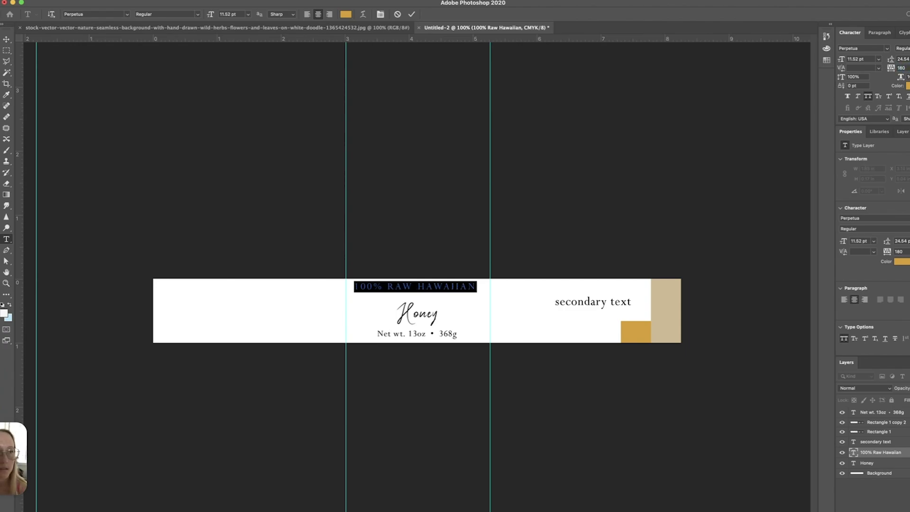
Set the gold line's font size to 10 pt and recenter it slightly lower above the word "Honey"
click(871, 59)
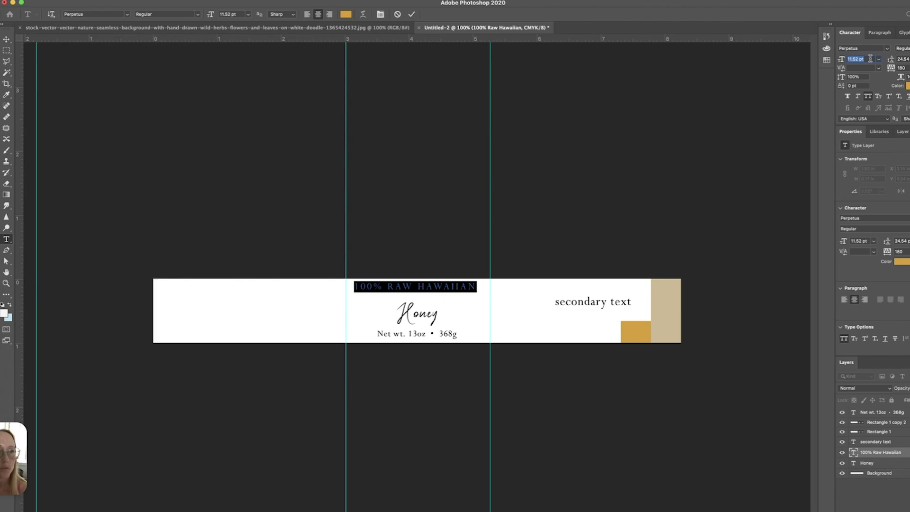
key(Down)
key(Down)
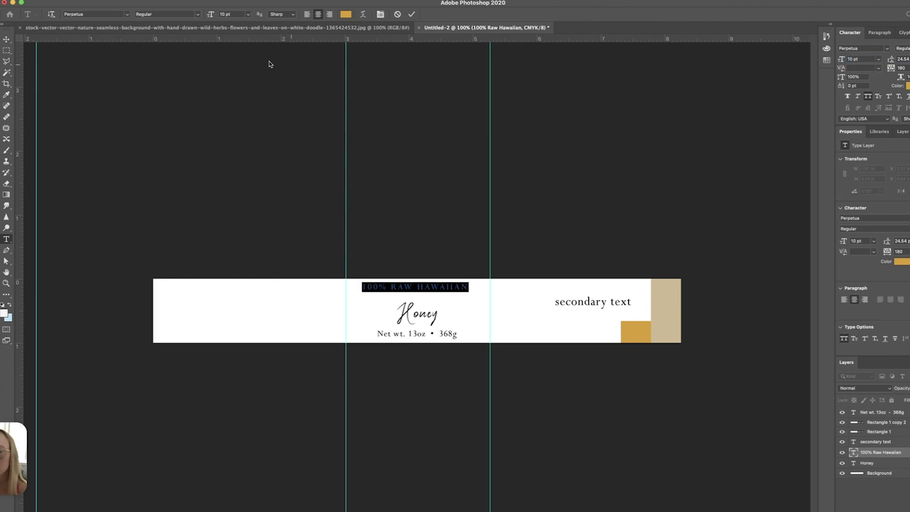
click(7, 40)
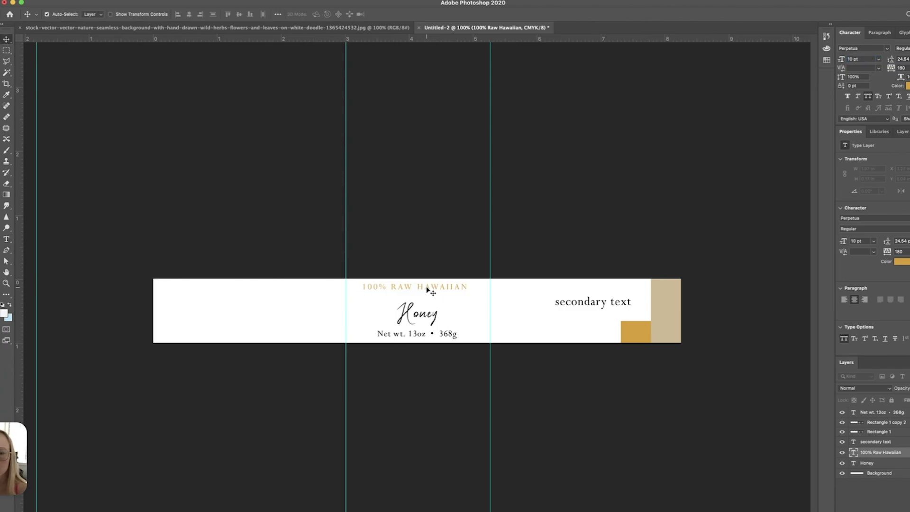
drag(428, 292, 429, 291)
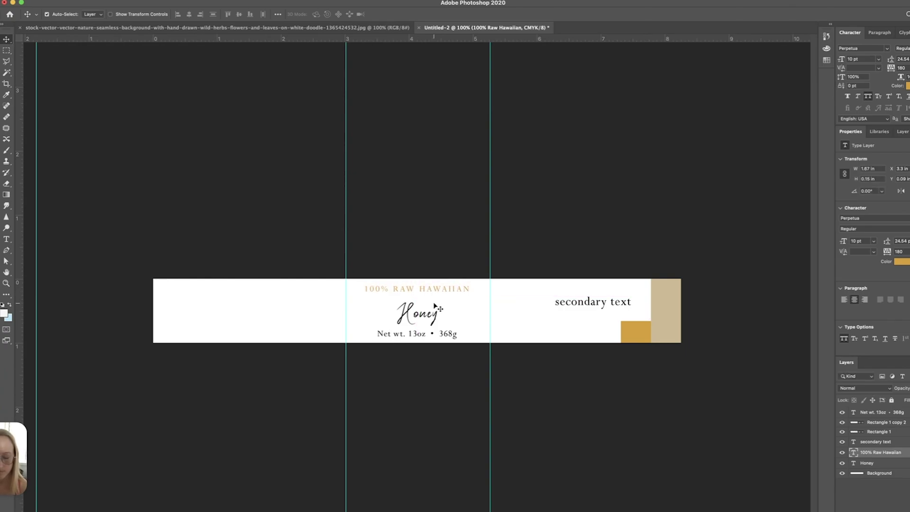
Set the net weight text to 8 pt and nudge the word "Honey" up slightly between the two lines
key(t)
triple_click(446, 334)
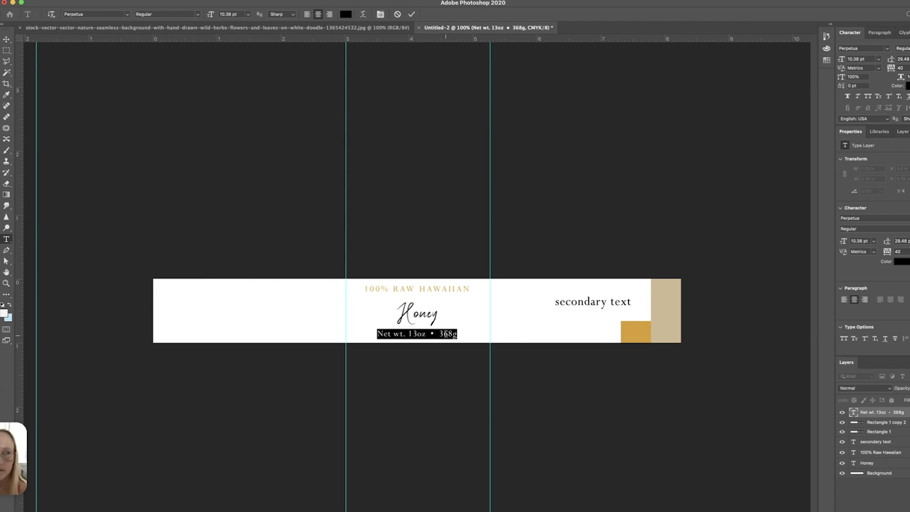
click(878, 59)
click(860, 88)
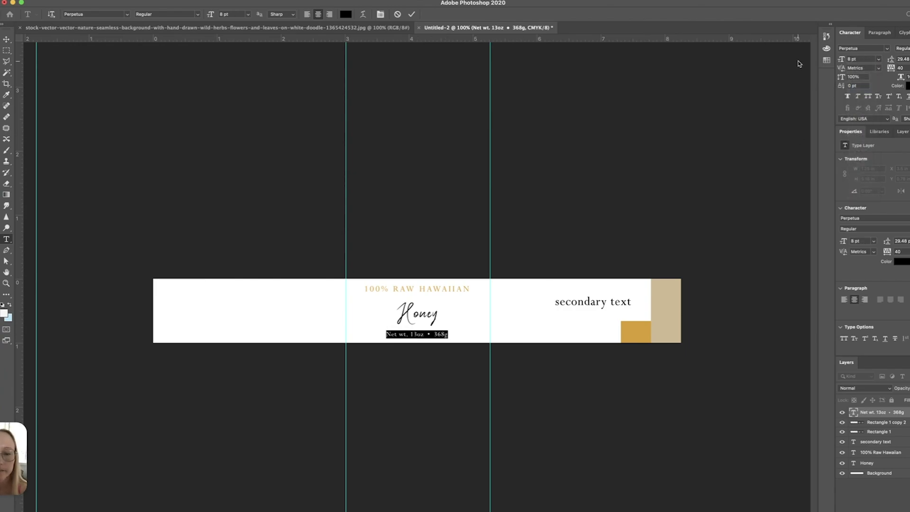
click(7, 40)
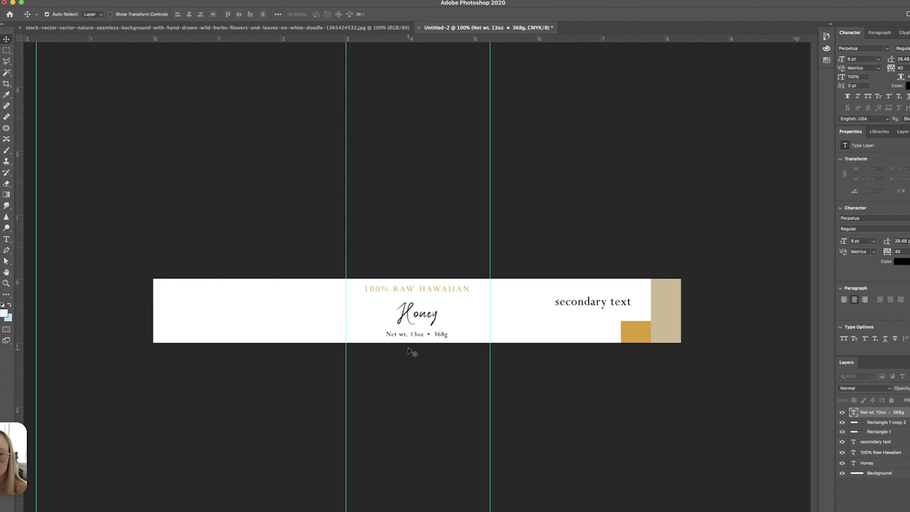
drag(416, 332, 416, 329)
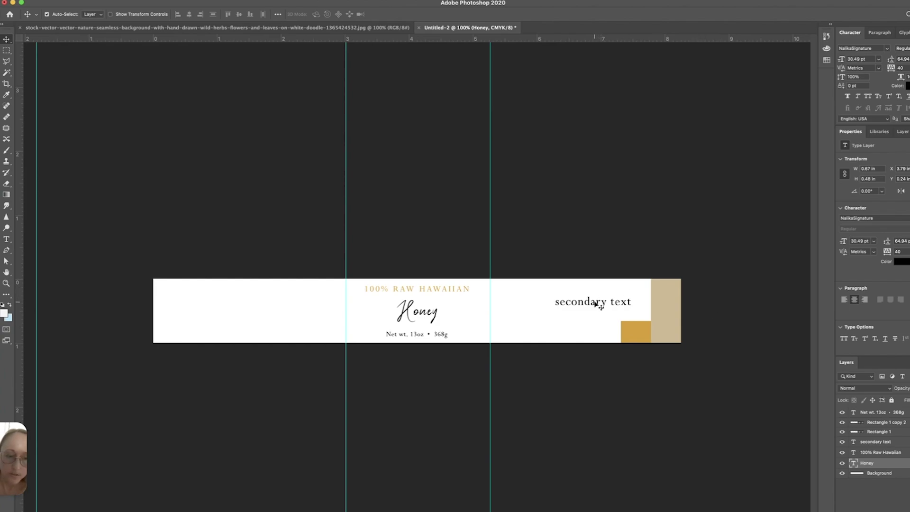
Move "secondary text" near the center panel's right guide and replace it with "Produced at our bee farm.", "The Hawiia Honey Company", "hawii company.com" and two address lines
click(866, 442)
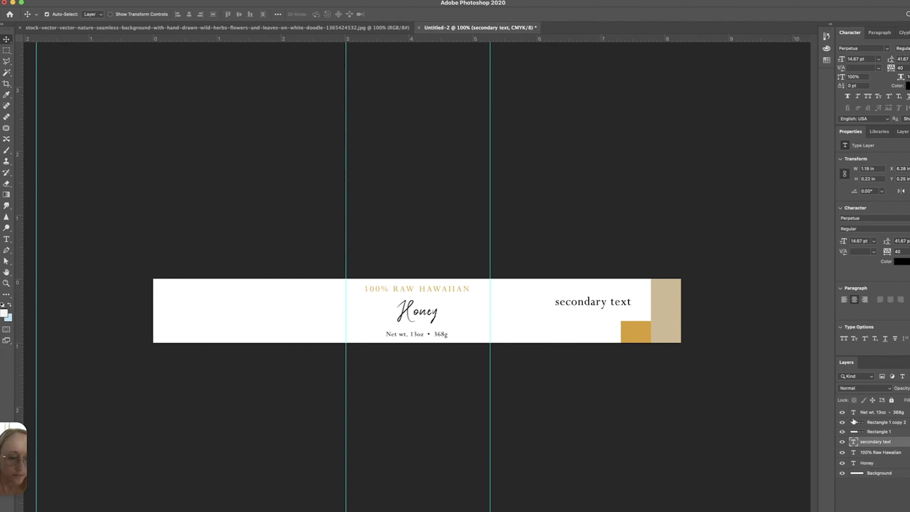
drag(582, 303, 533, 292)
key(t)
triple_click(532, 290)
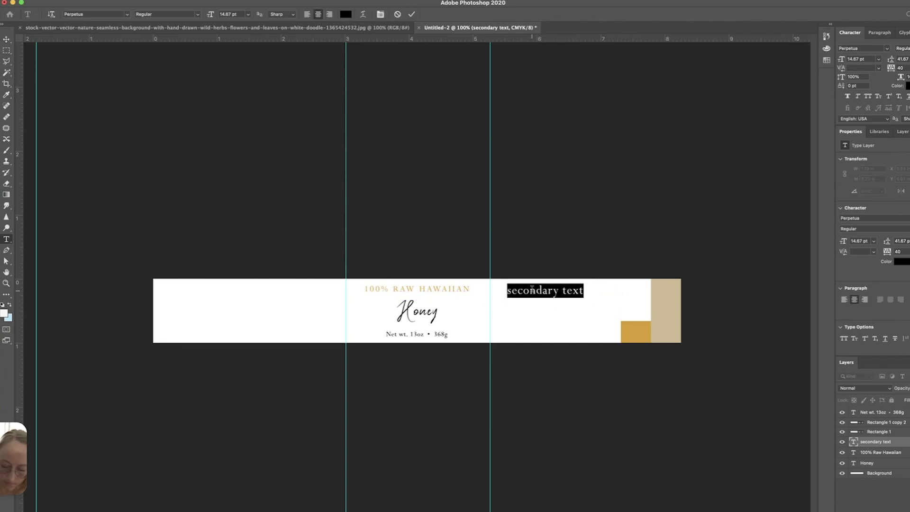
text(Produce)
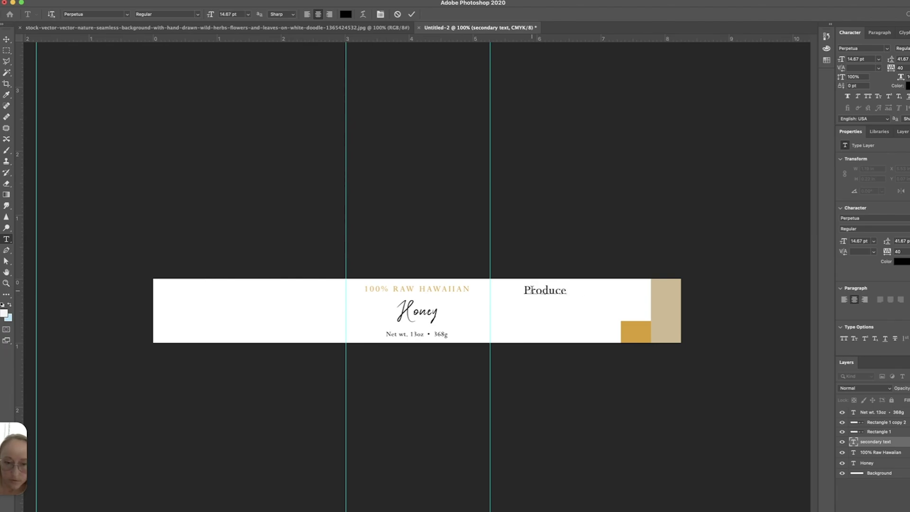
key(BackSpace)
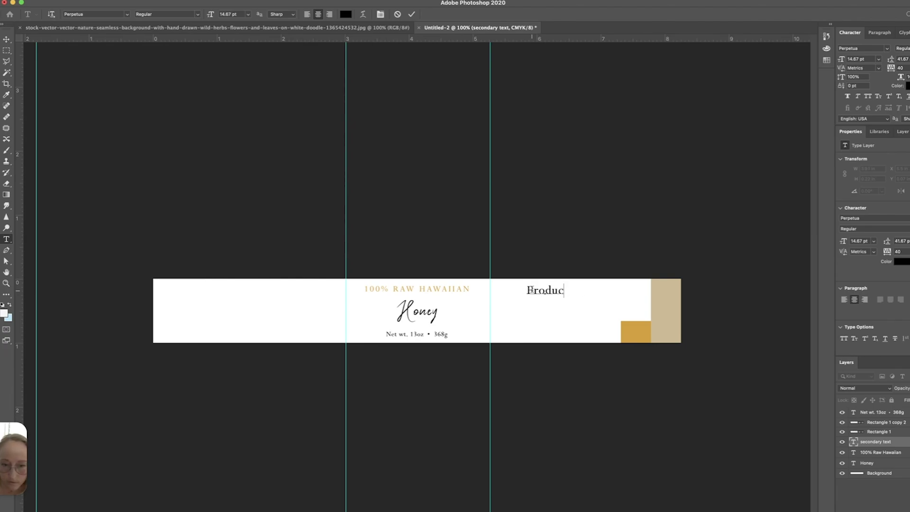
text(ed at our b)
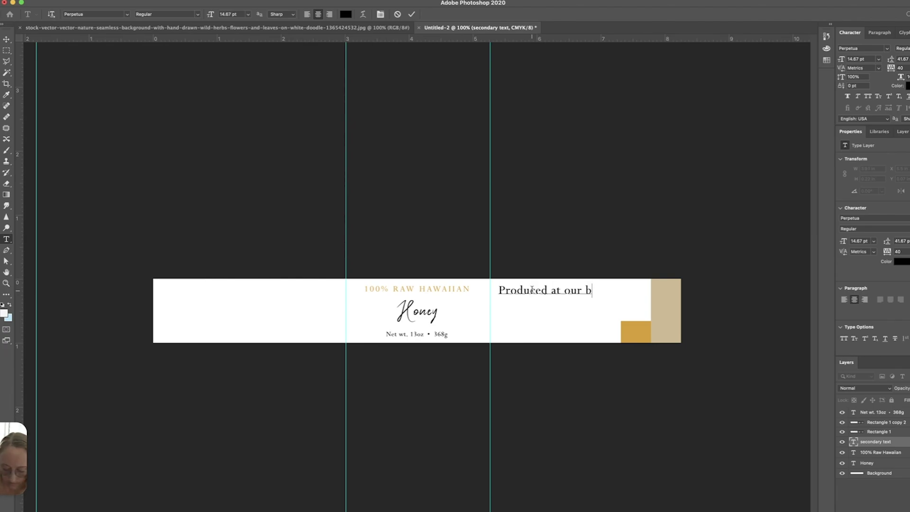
text(ee farm.)
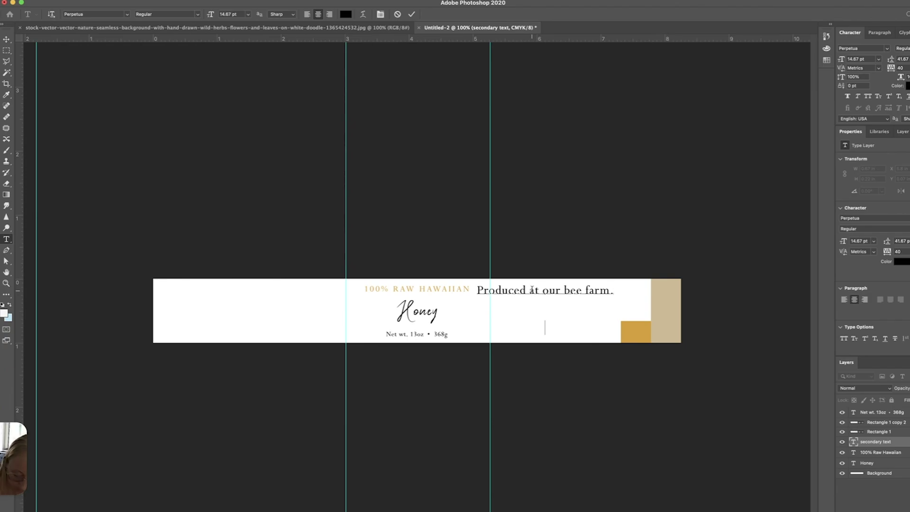
key(Return)
text(The Hawiia)
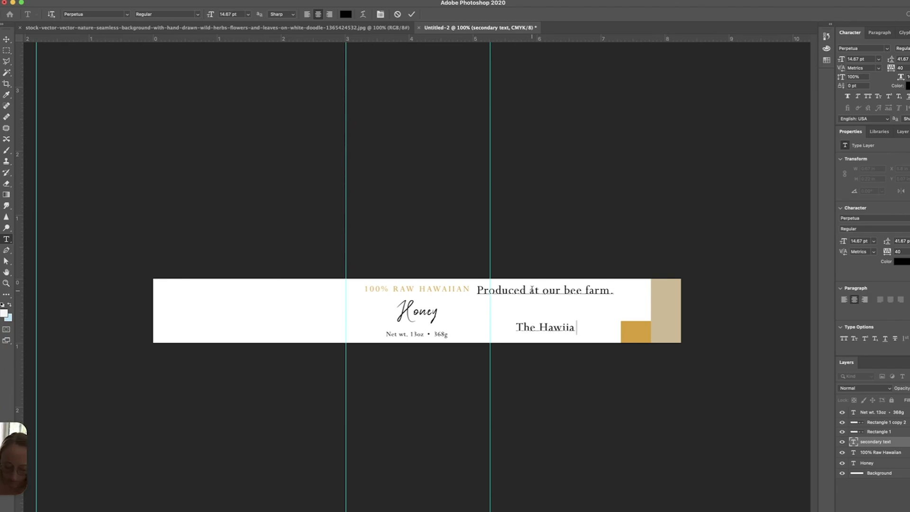
text( Ho ney Company)
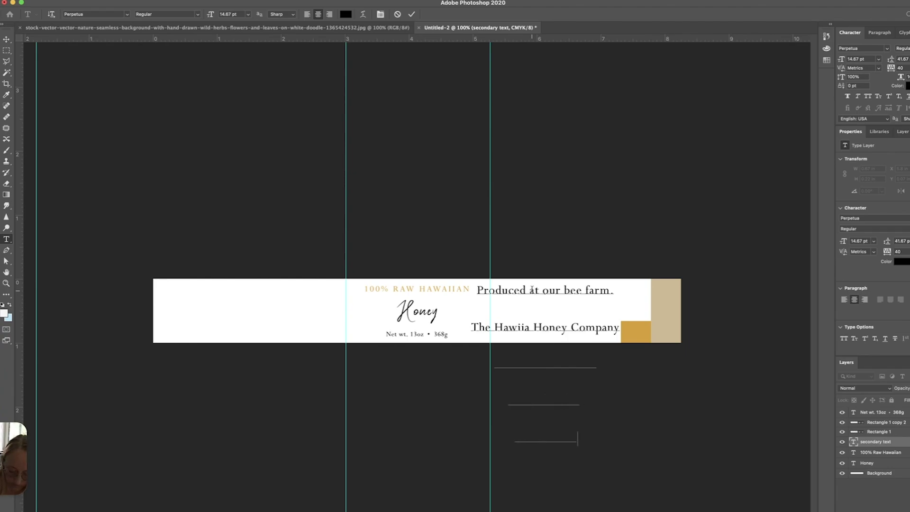
Set the leading of the whole producer and address text block to 15 pt and left-align it
key(super+a)
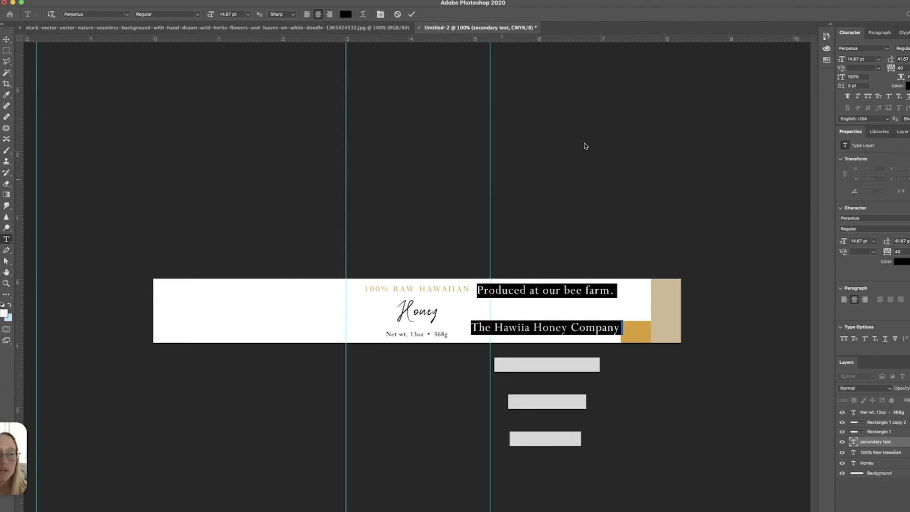
click(904, 60)
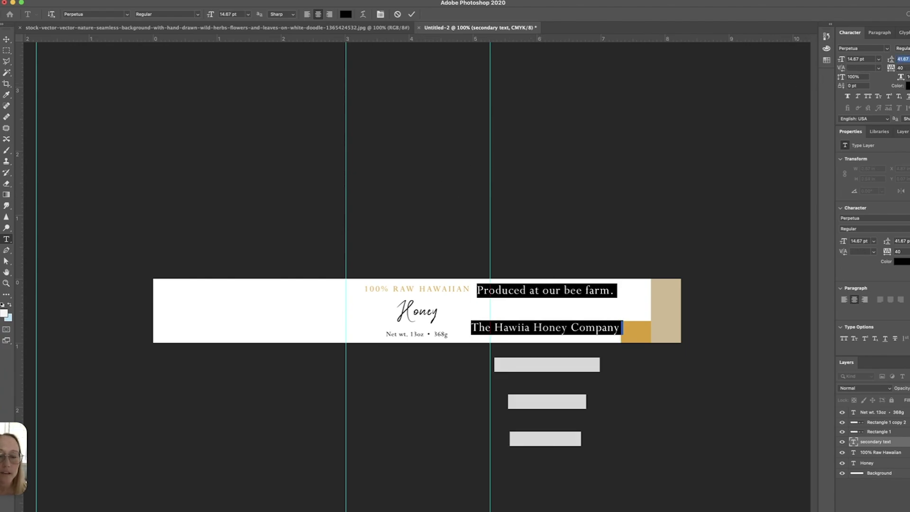
key(Down)
key(Down)
key(Down)
key(Down)
key(Down)
key(Down)
key(Down)
key(Down)
key(Down)
key(Down)
key(Down)
key(Down)
key(Down)
key(Down)
key(Down)
key(Down)
key(Down)
key(Down)
key(Down)
key(Down)
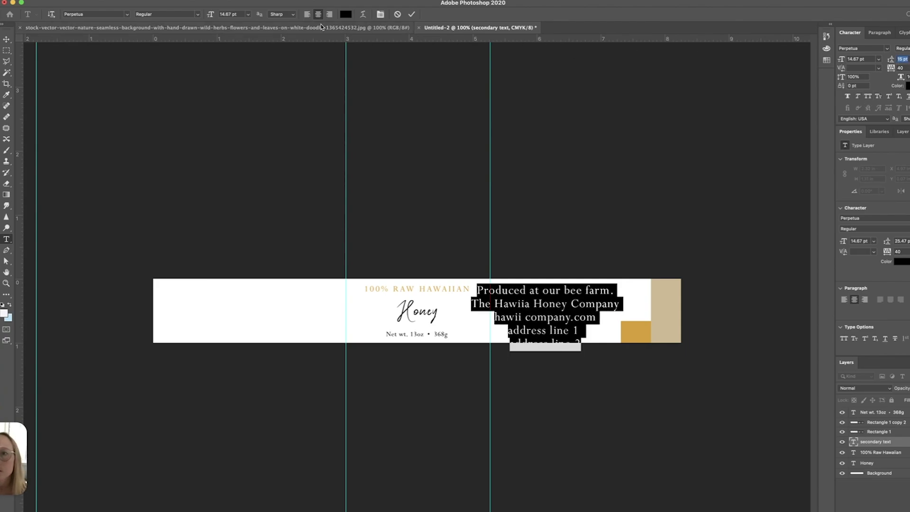
click(307, 14)
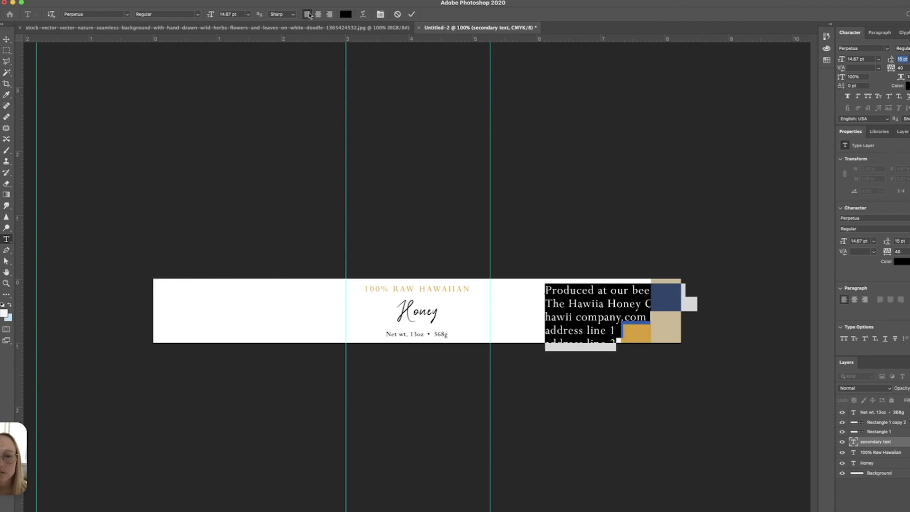
Set the producer and address text to 9 pt with 11 pt leading, and move the block right, up to the beige strip
click(878, 59)
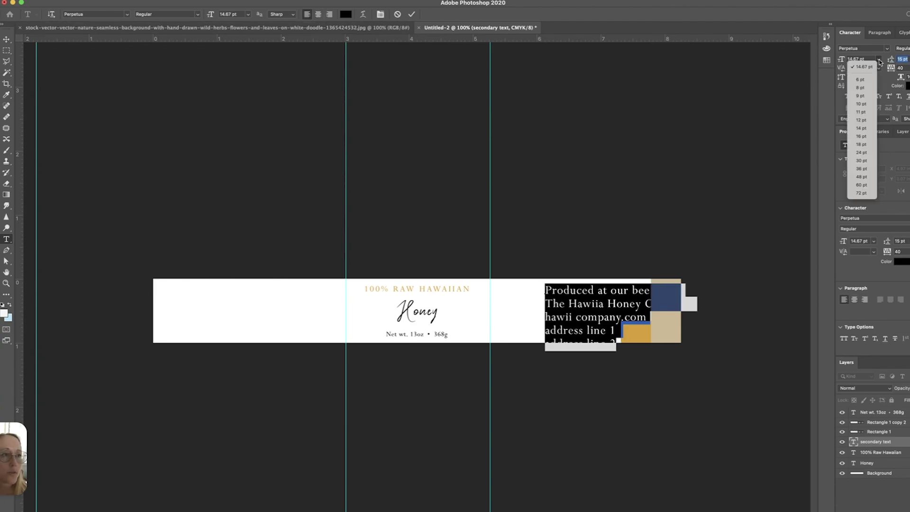
click(864, 95)
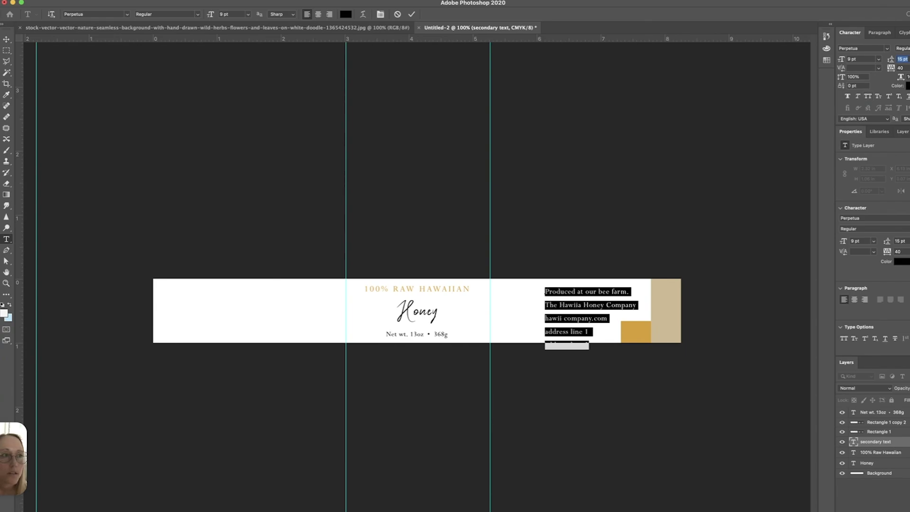
click(907, 59)
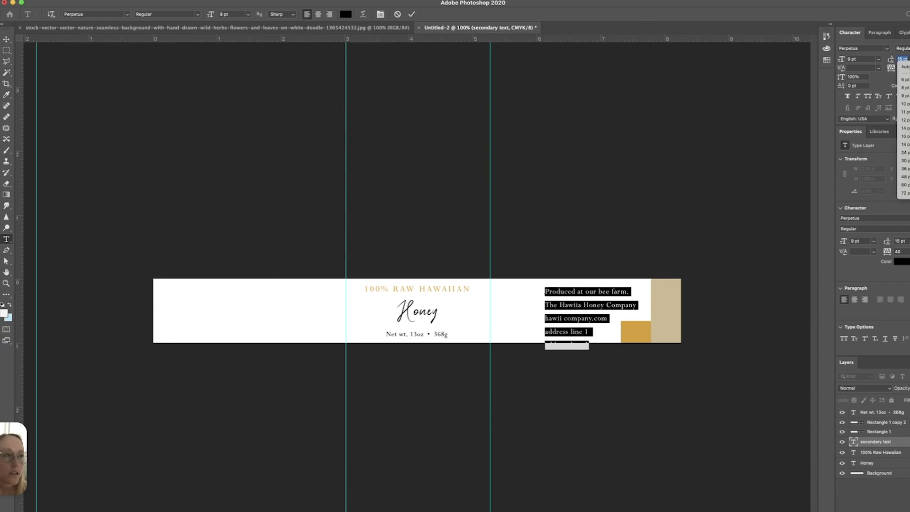
click(877, 62)
click(907, 60)
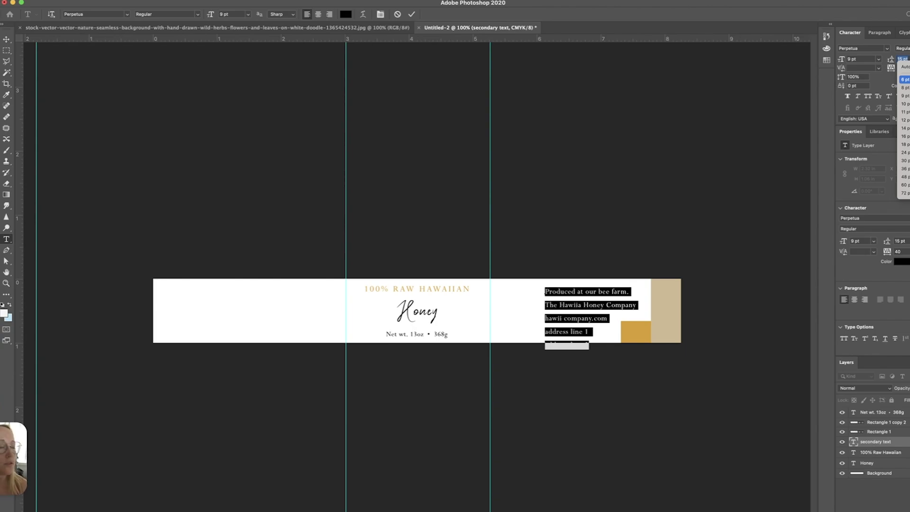
click(905, 112)
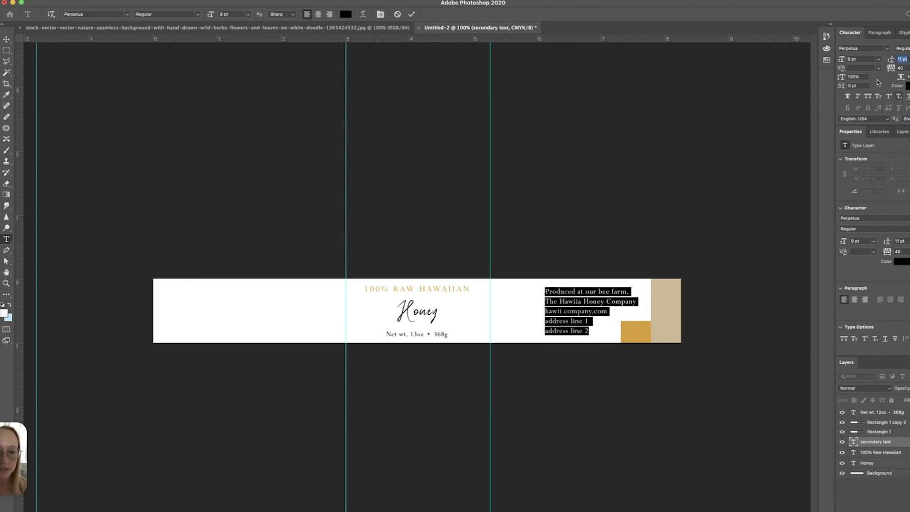
click(6, 40)
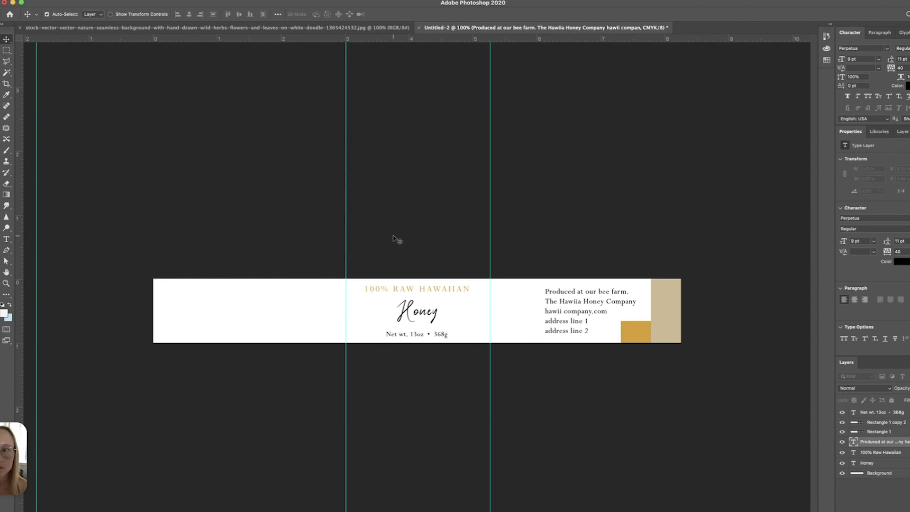
mouse_move(568, 298)
mouse_down()
mouse_move(559, 299)
mouse_move(580, 295)
mouse_up()
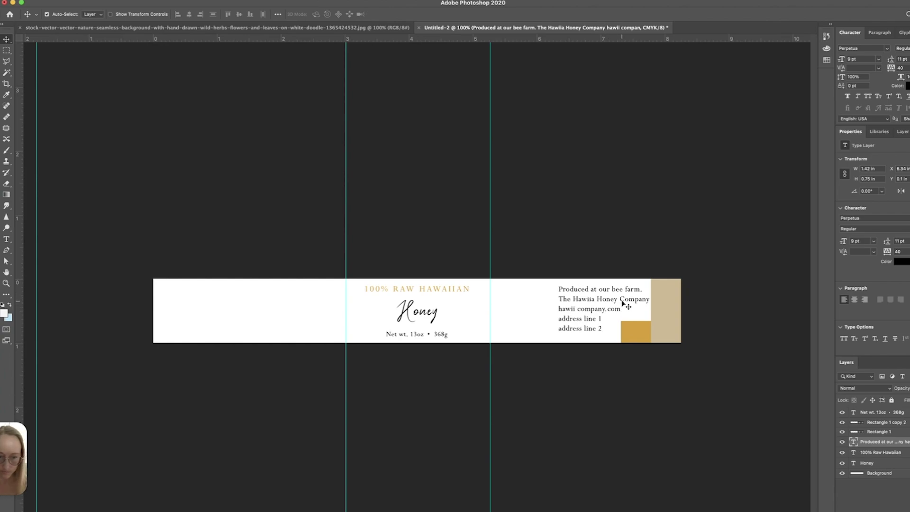
Remove the space from the website line so it reads "hawiicompany.com" and make that line bold
key(t)
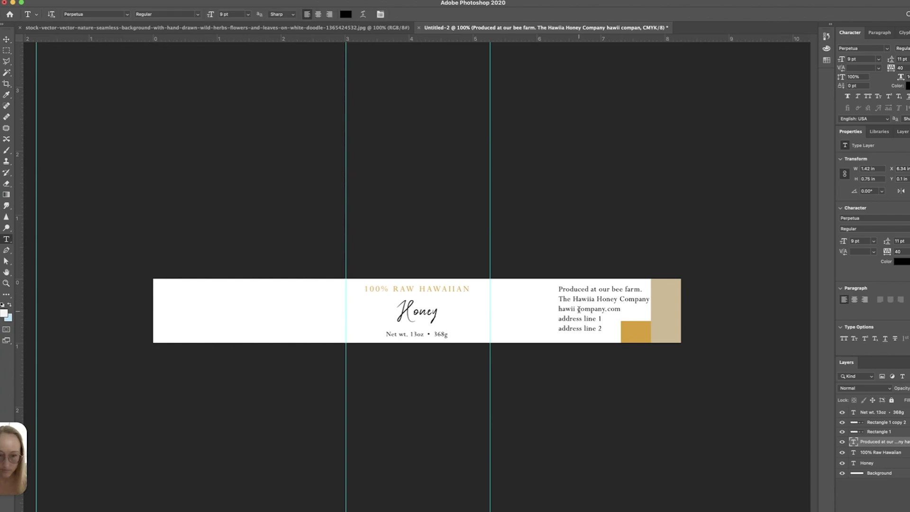
click(578, 309)
key(BackSpace)
double_click(579, 309)
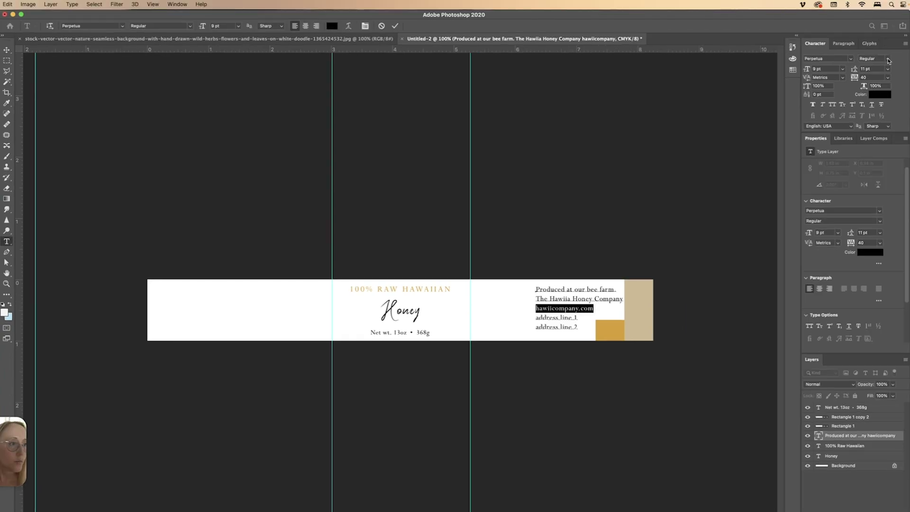
click(872, 59)
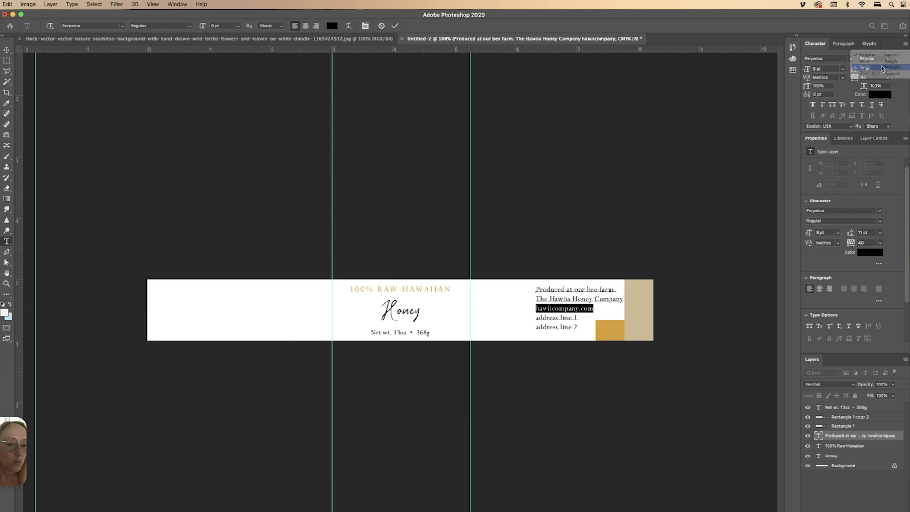
click(882, 69)
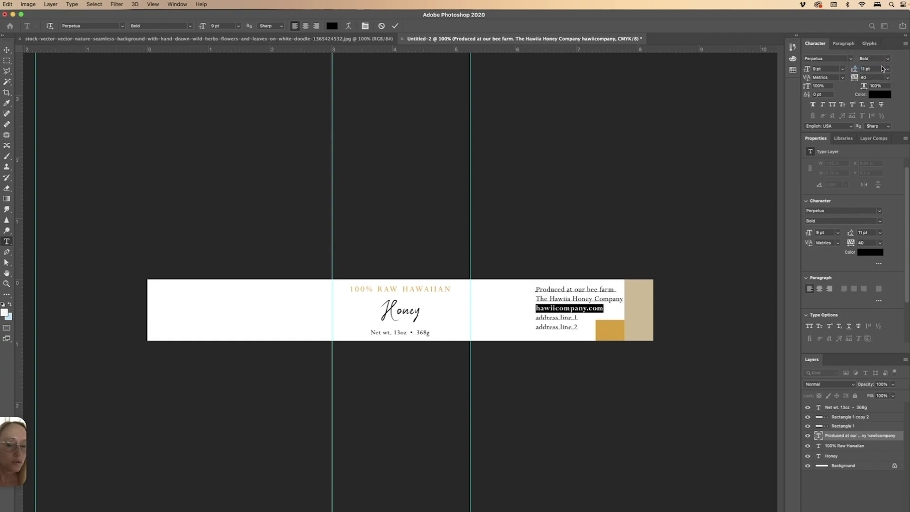
Color the website line gold (#df9e26) by sampling the gold rectangle at the label's right end
click(880, 94)
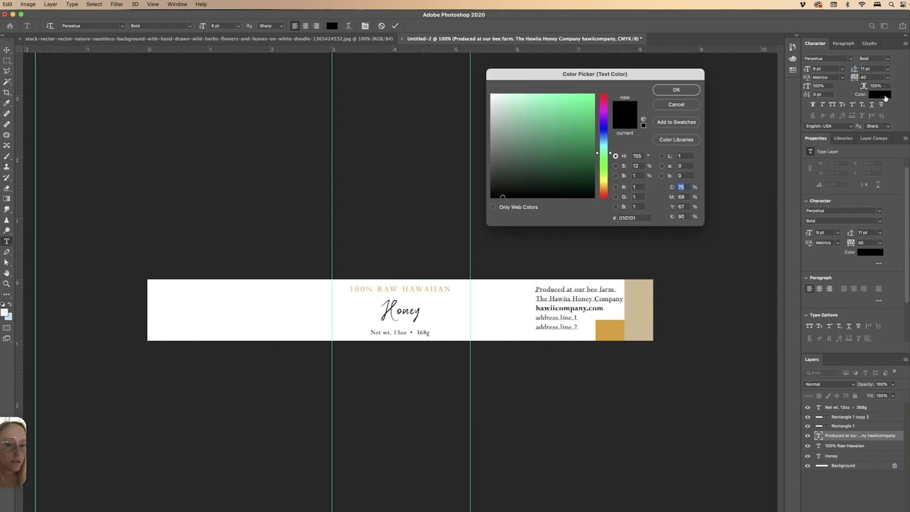
click(600, 328)
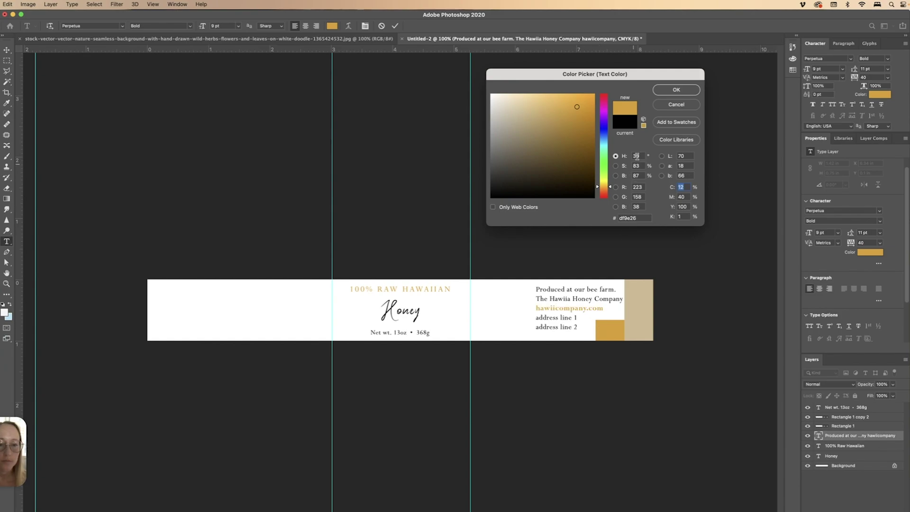
click(671, 90)
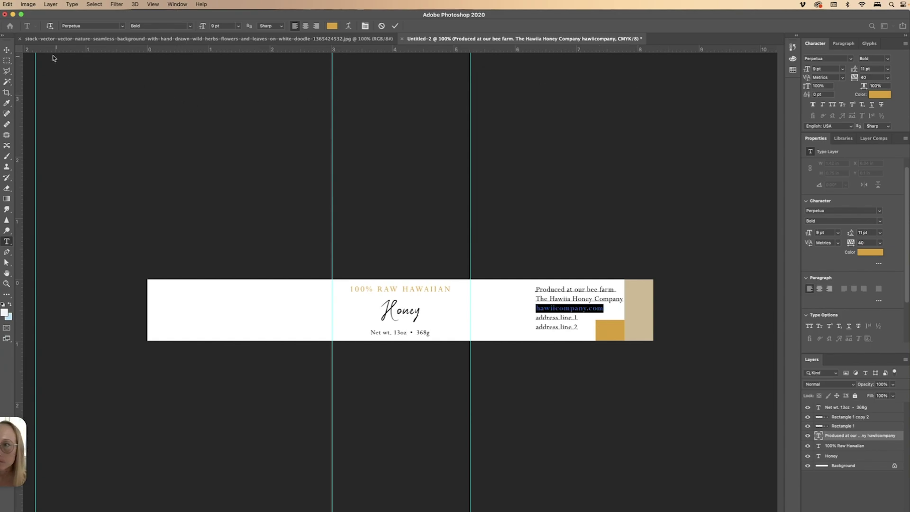
Shift the producer text block slightly right and correct its second line to "The Hawaii Honey Company"
click(7, 50)
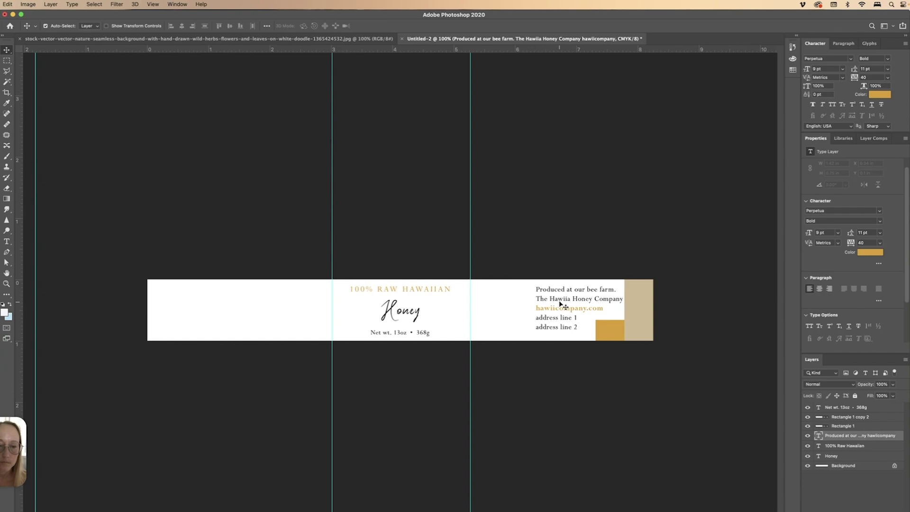
drag(561, 301, 570, 302)
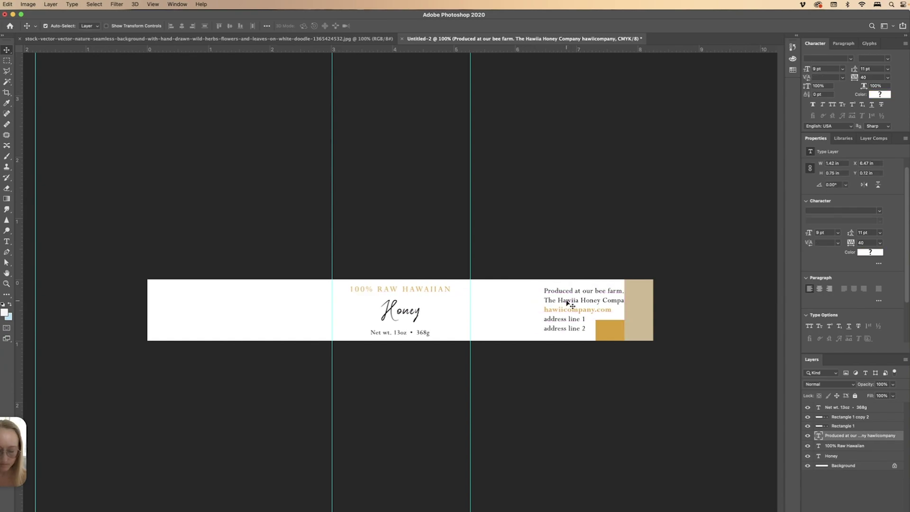
double_click(574, 301)
click(574, 300)
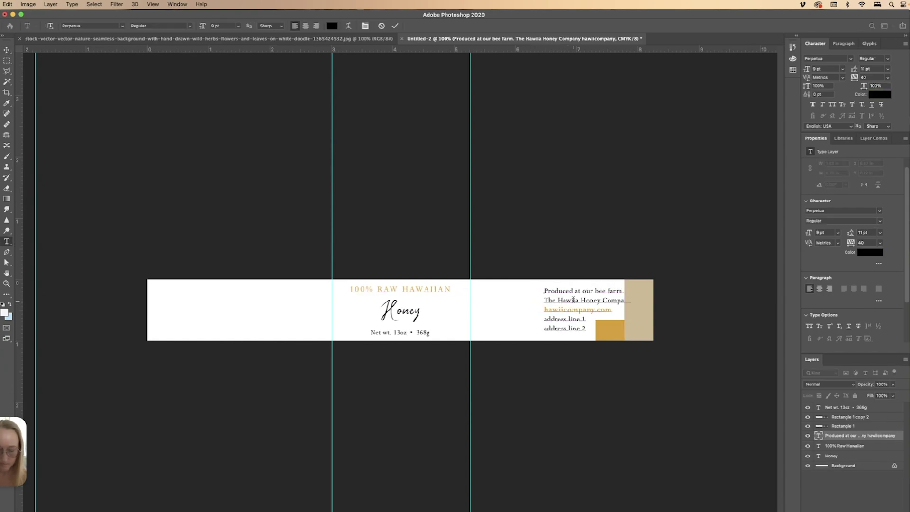
key(BackSpace)
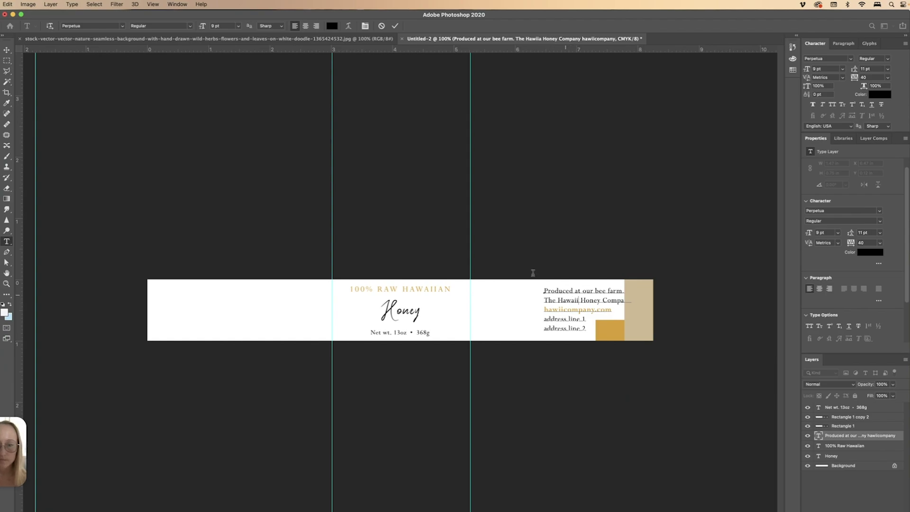
click(7, 50)
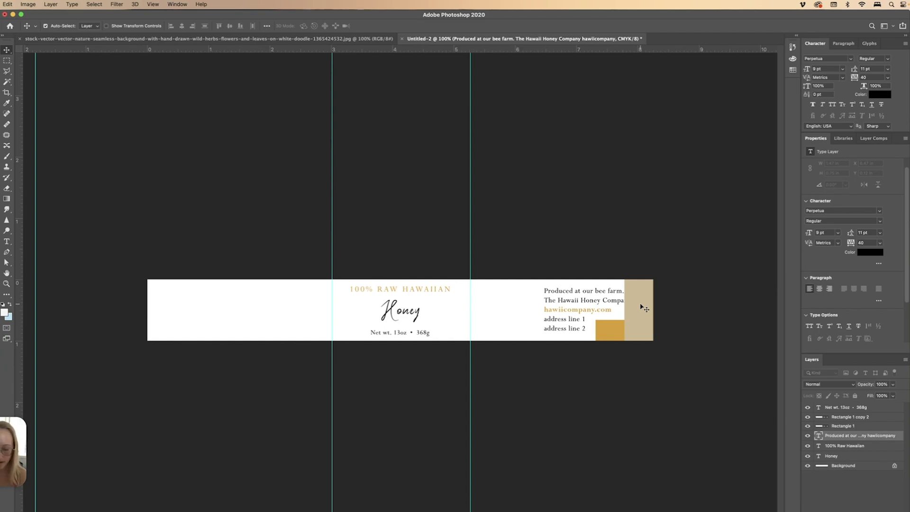
Float the stock wildflower-and-bee illustration in its own window and copy it onto the left panel of the honey label
click(339, 40)
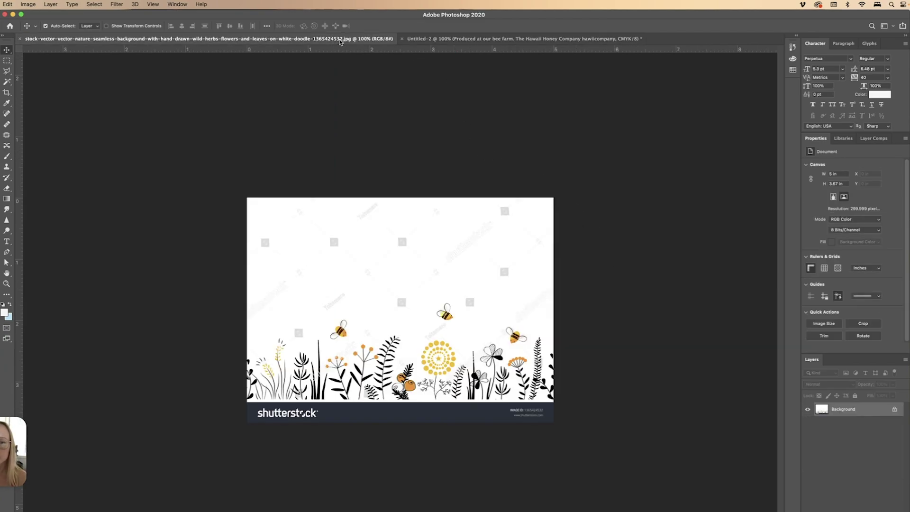
drag(344, 42, 422, 146)
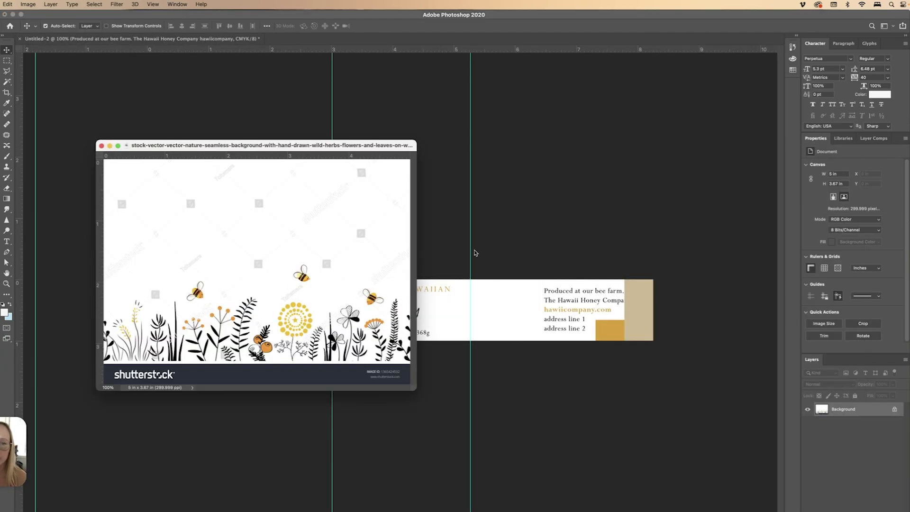
drag(365, 148, 908, 184)
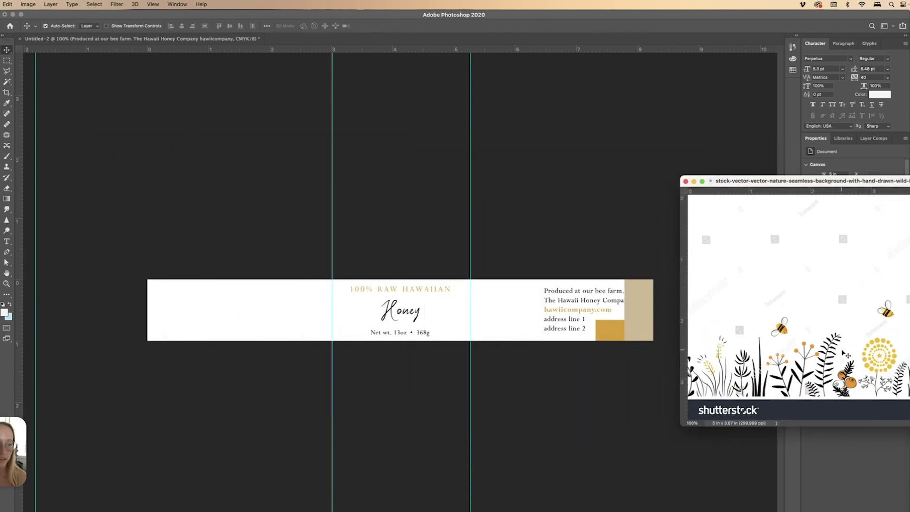
drag(529, 317, 329, 309)
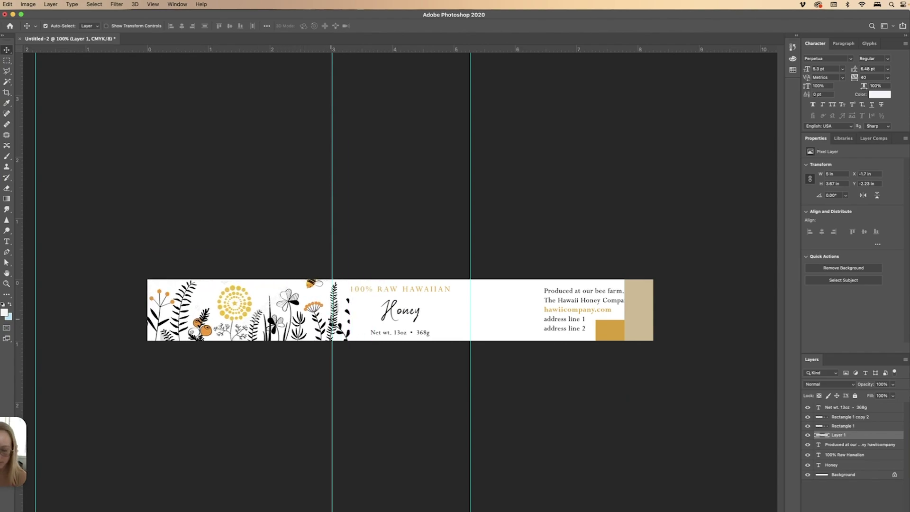
Scale the wildflower illustration to about 64% and position it along the bottom edge of the label's left panel
key(ctrl+t)
drag(41, 142, 152, 222)
drag(312, 324, 322, 322)
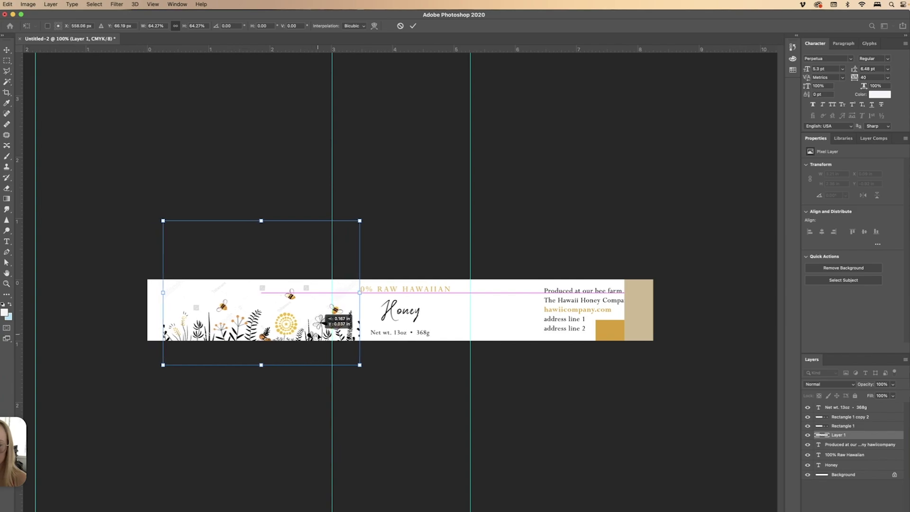
key(Return)
Erase the watermark remnants above the flowers and over the gold heading, reducing the eraser to 27 px for the tight spots
key(e)
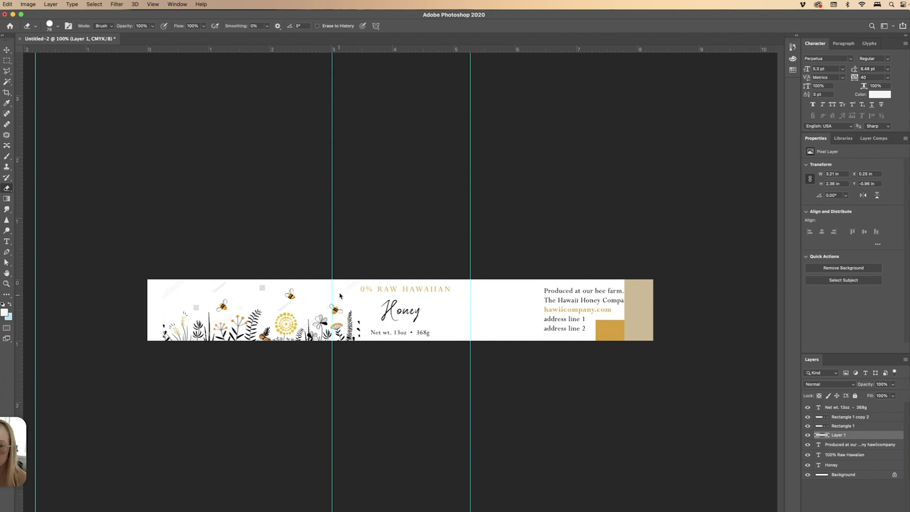
drag(354, 287, 369, 284)
click(258, 287)
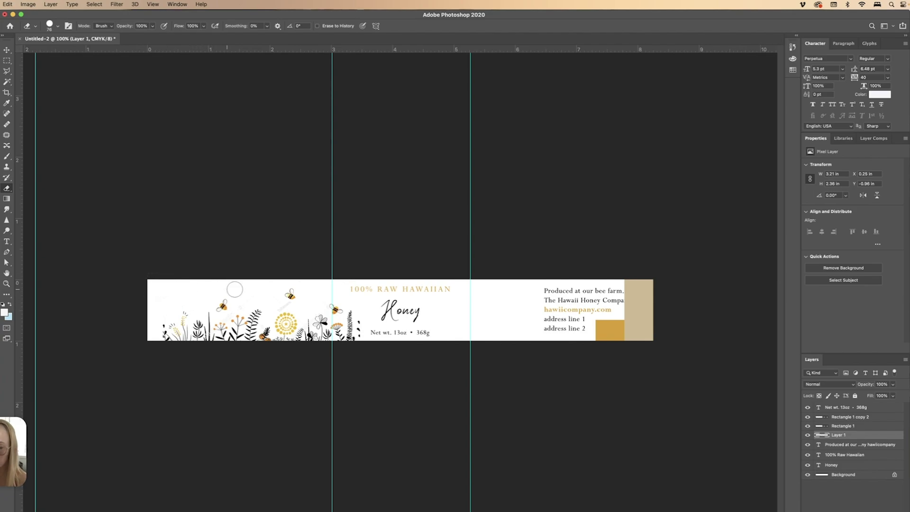
right_click(306, 291)
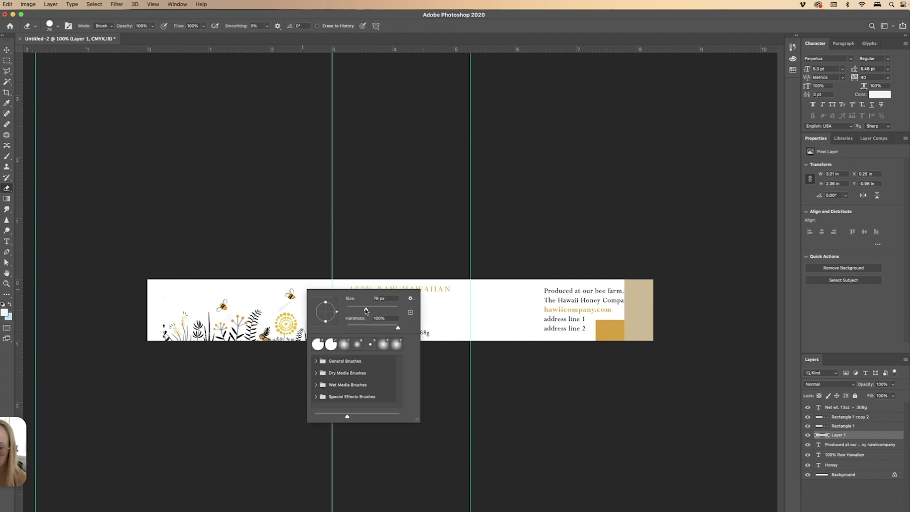
drag(366, 311, 354, 312)
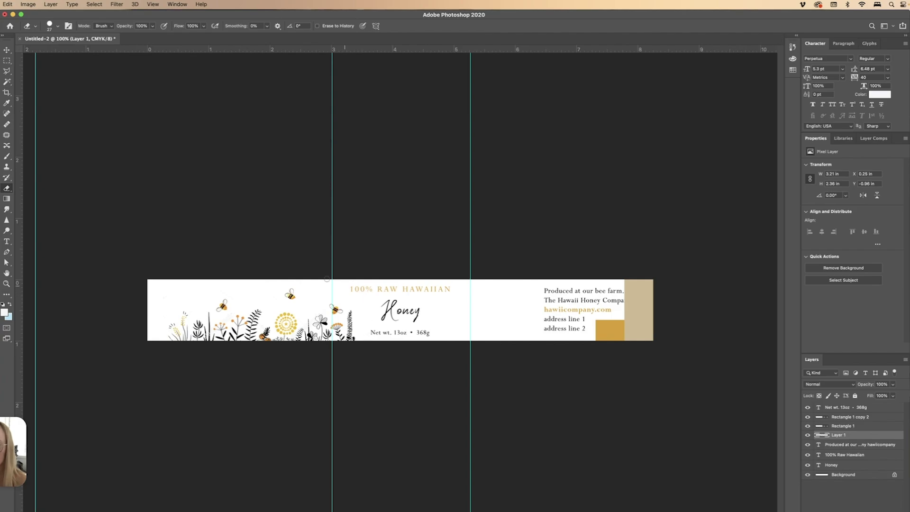
Erase the dark leafy stem at the illustration's right end and the plant parts overlapping the address lines
click(6, 51)
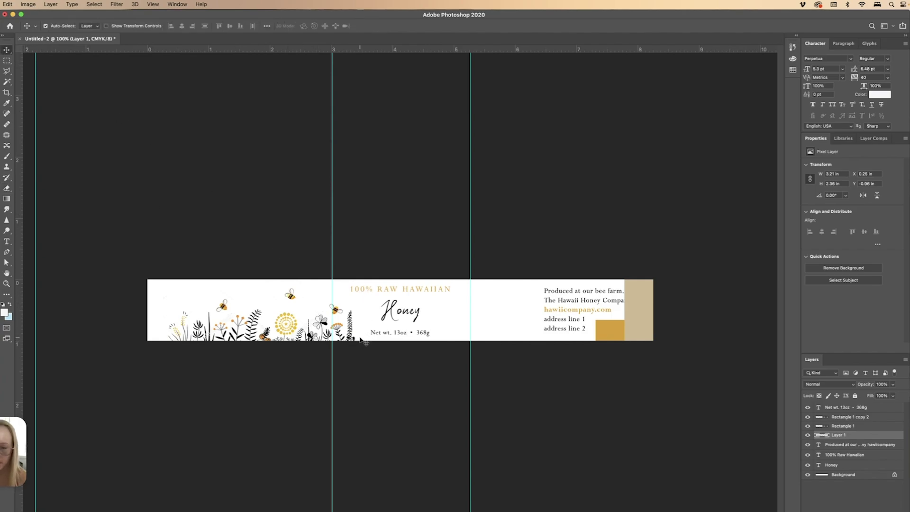
key(e)
drag(351, 312, 351, 332)
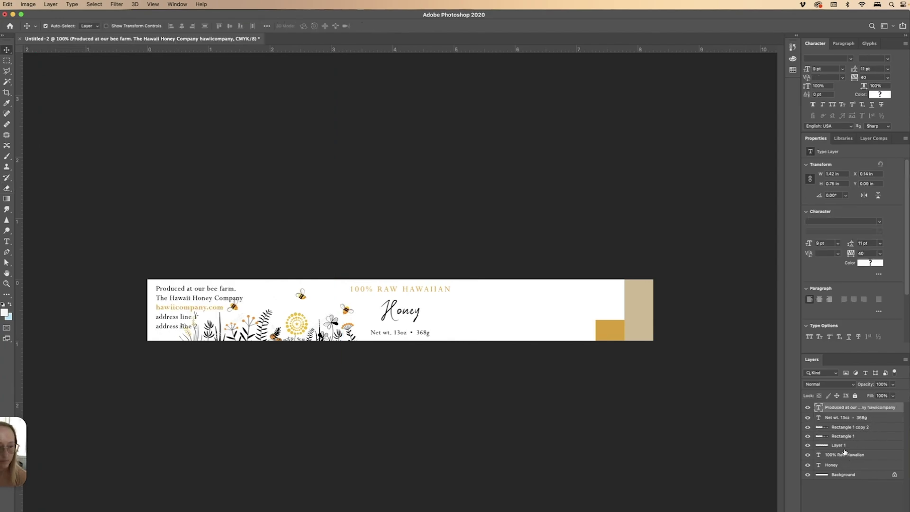
click(844, 447)
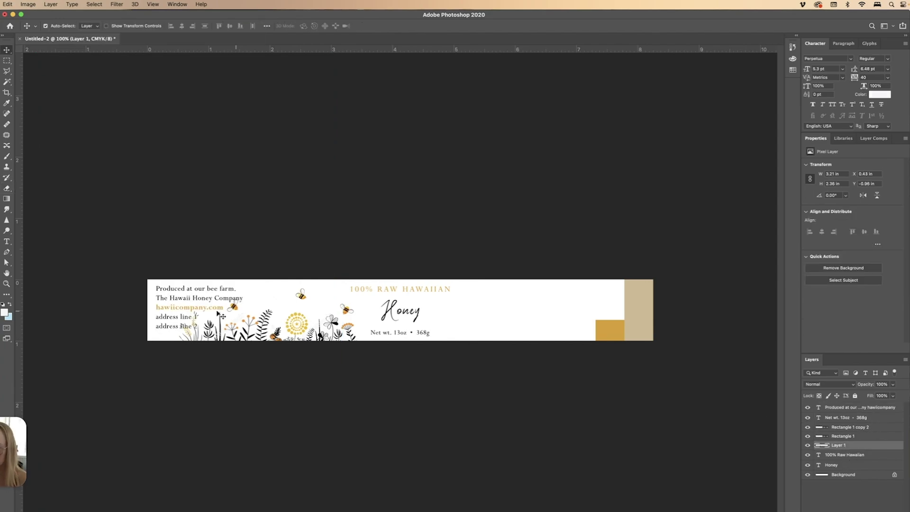
key(e)
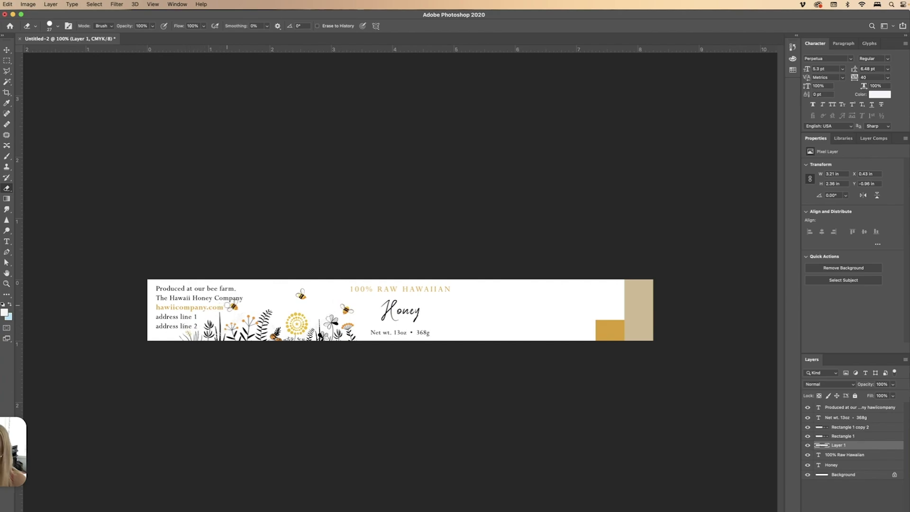
Move the bee overlapping the company name and web address to the open space above the tall fern, and clear the selection
key(m)
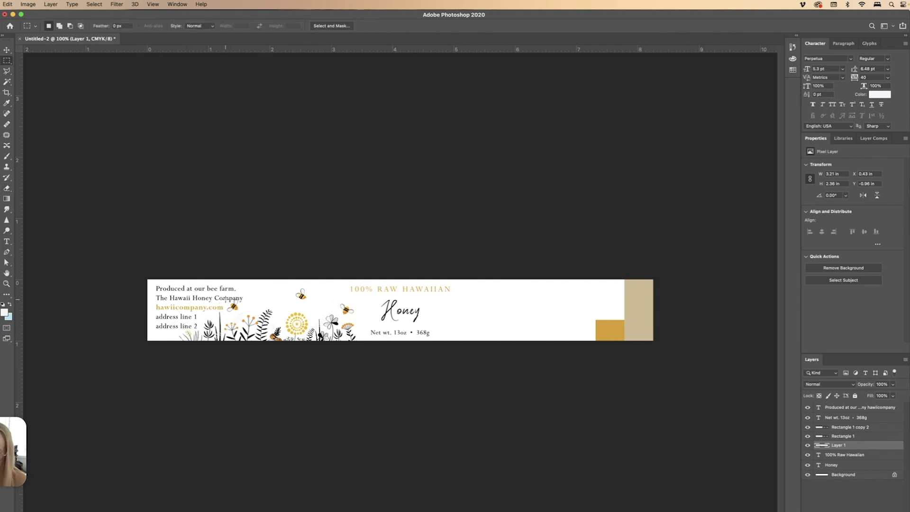
drag(223, 298, 242, 313)
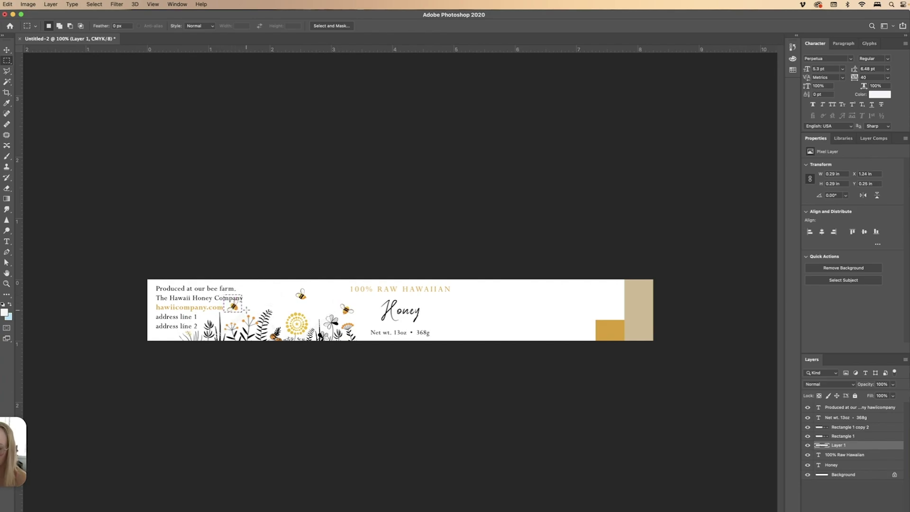
key(v)
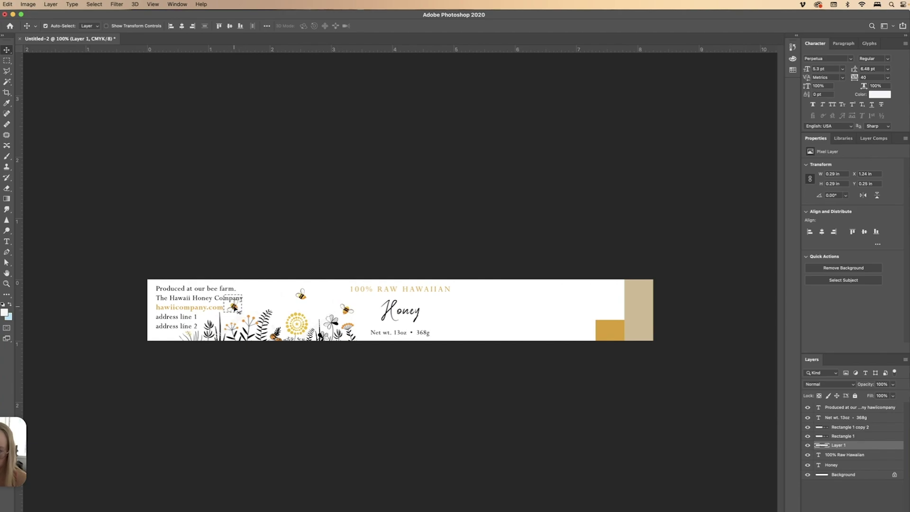
drag(234, 306, 260, 298)
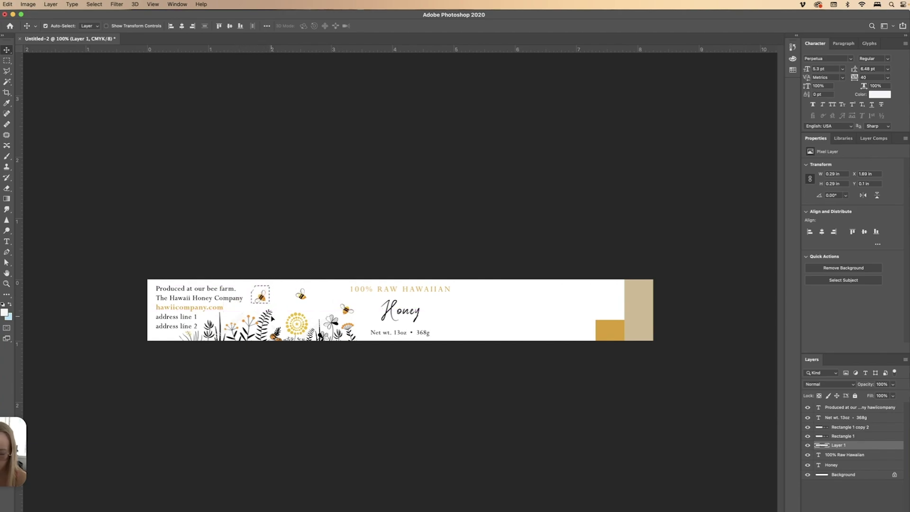
key(ctrl+d)
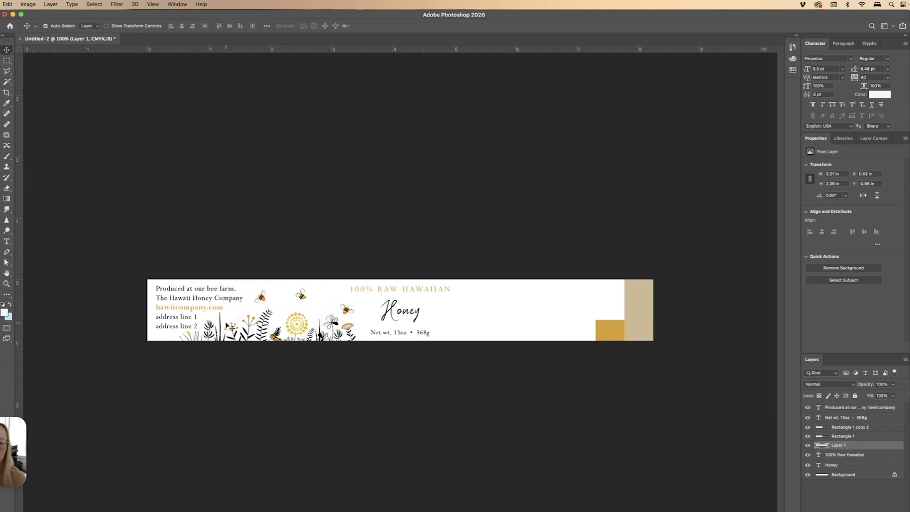
Enlarge the tan rectangle to fill the label's right end panel and hide the gold rectangle's layer
drag(636, 300, 609, 309)
key(ctrl+t)
key(Return)
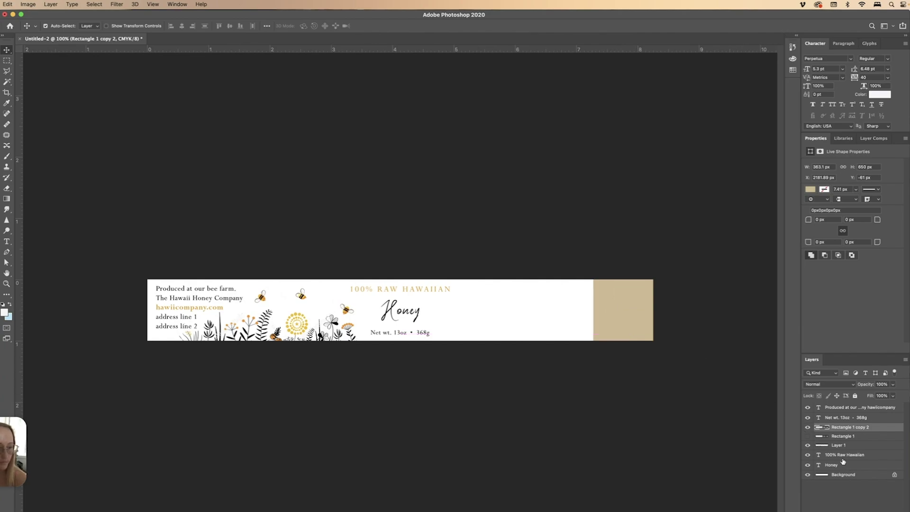
Duplicate the wildflower illustration between the Honey title and the tan panel, and erase its parts covering the heading and net weight
drag(838, 452, 837, 511)
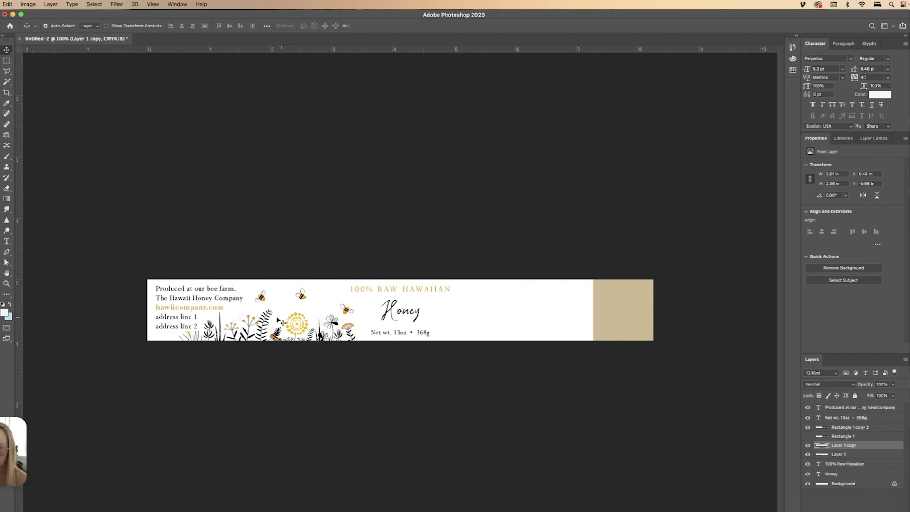
mouse_move(273, 325)
mouse_down()
mouse_move(544, 325)
mouse_move(526, 313)
mouse_move(501, 317)
mouse_up()
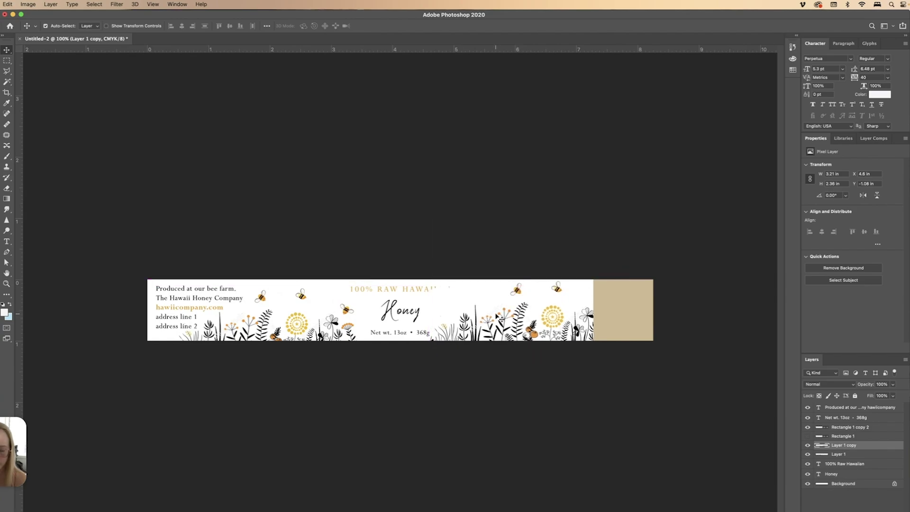
key(e)
drag(439, 293, 439, 288)
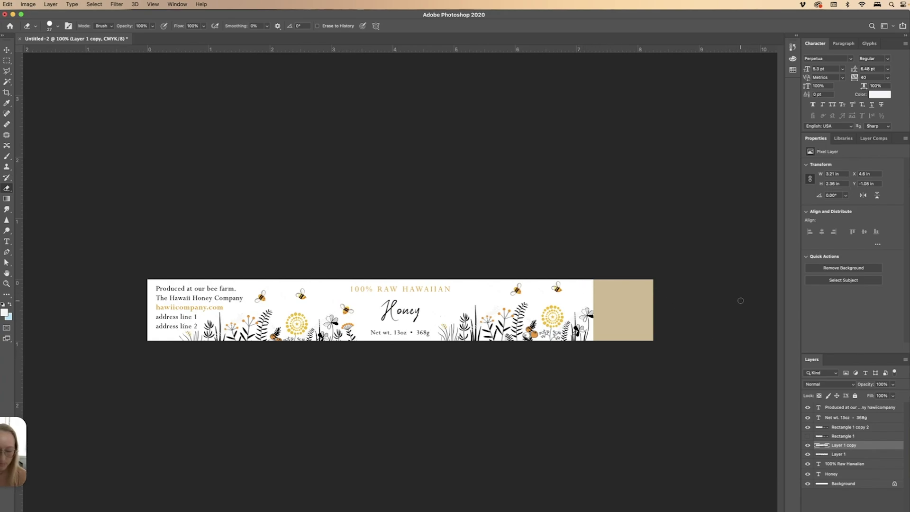
Add the black 8 pt Perpetua warning "Do not feed honey to infancts under one year of age." on the tan panel with 11 pt leading
key(t)
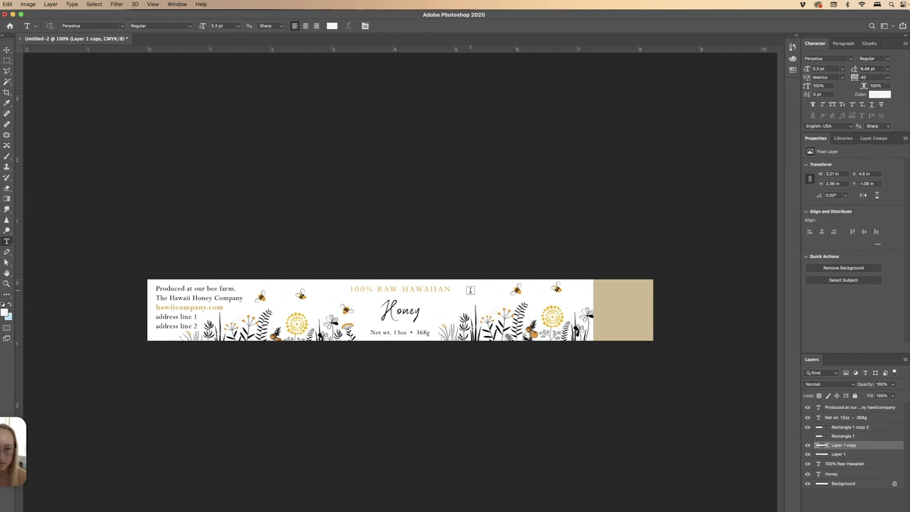
click(470, 290)
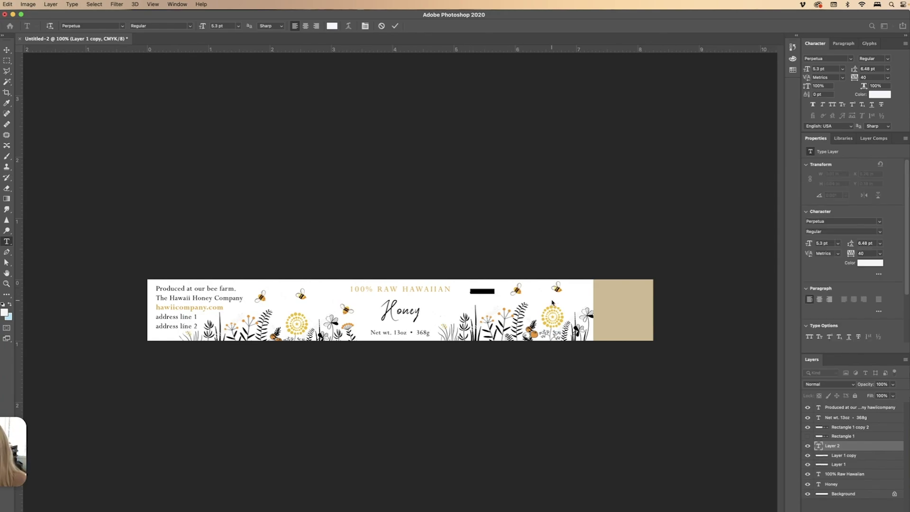
key(BackSpace)
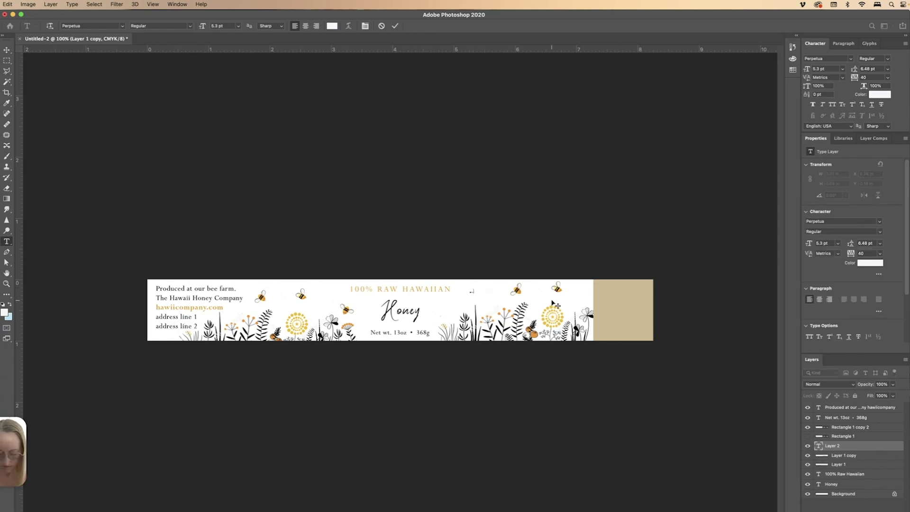
text(__________________)
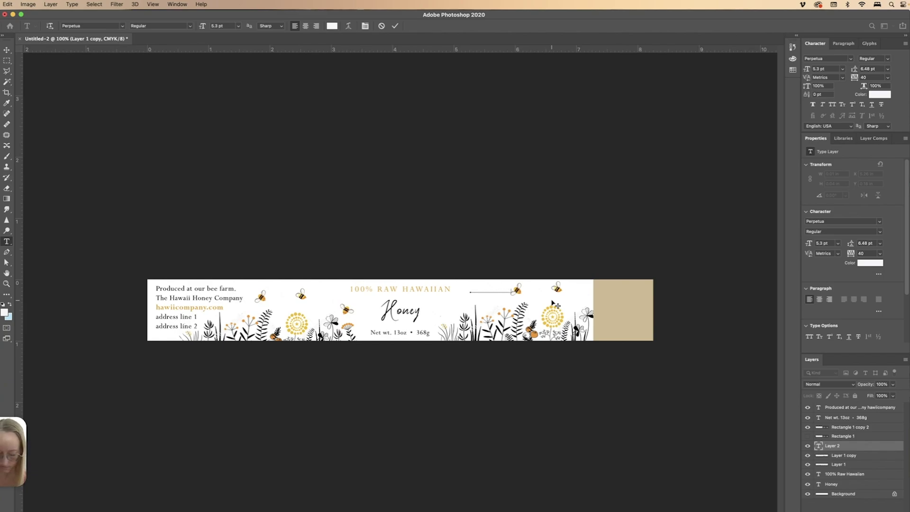
key(super+a)
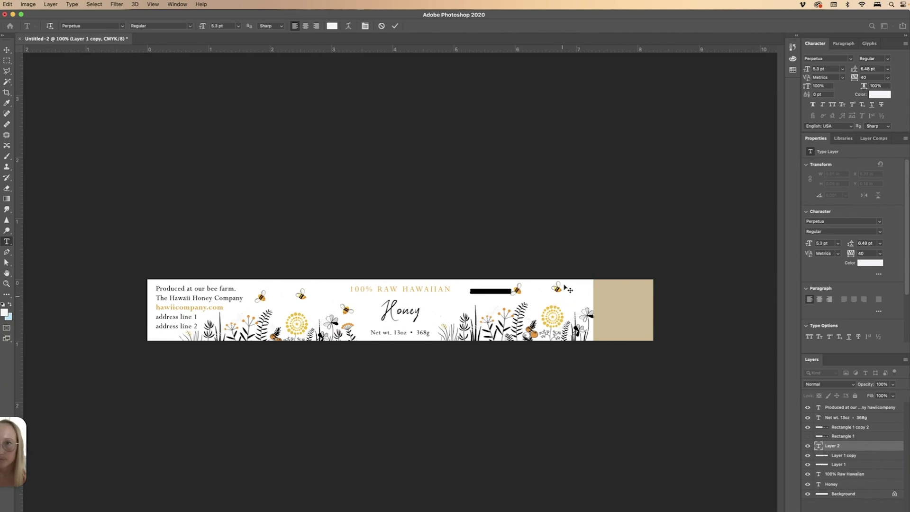
click(332, 25)
click(499, 196)
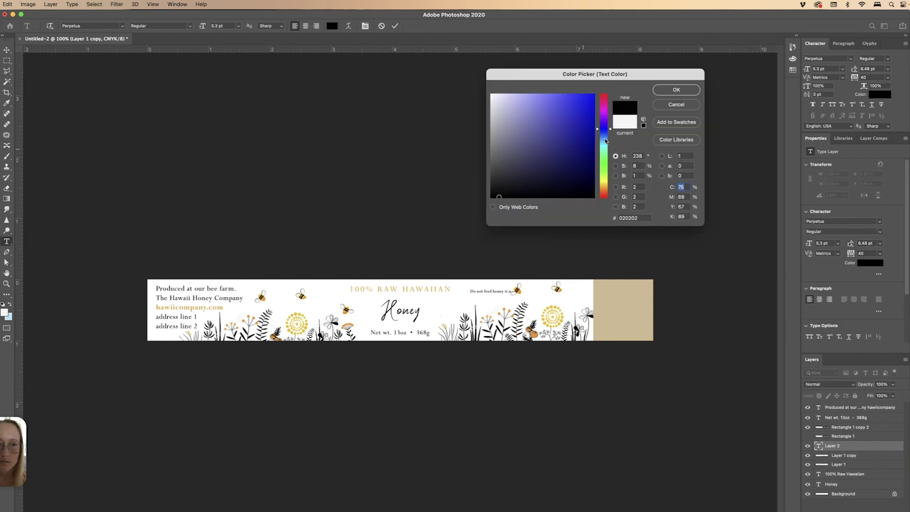
click(666, 90)
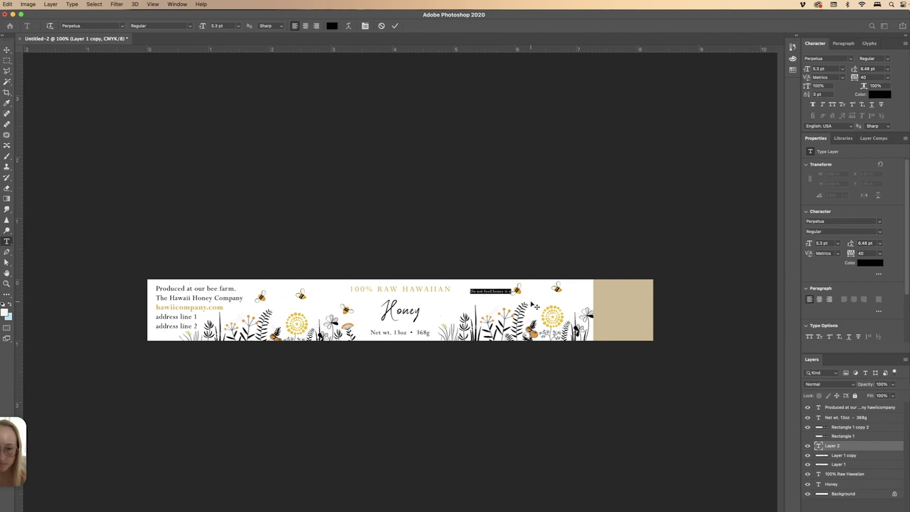
key(super+h)
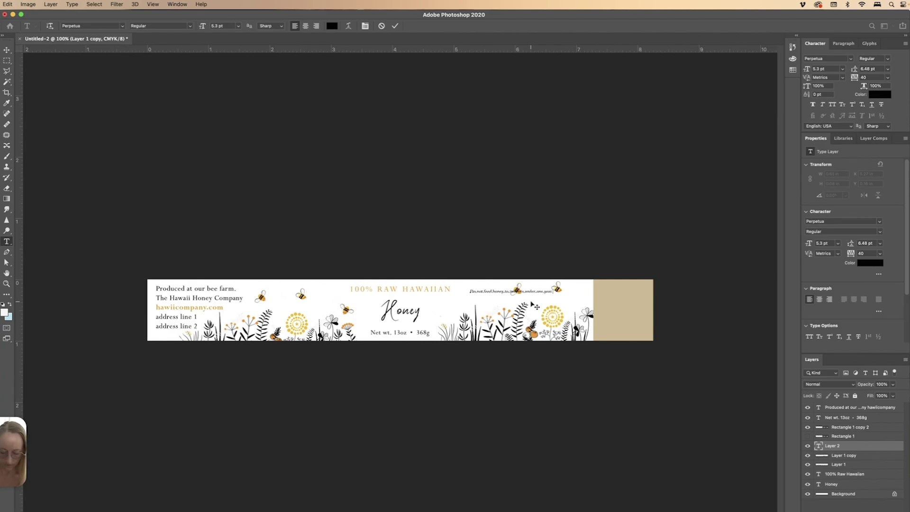
key(super+z)
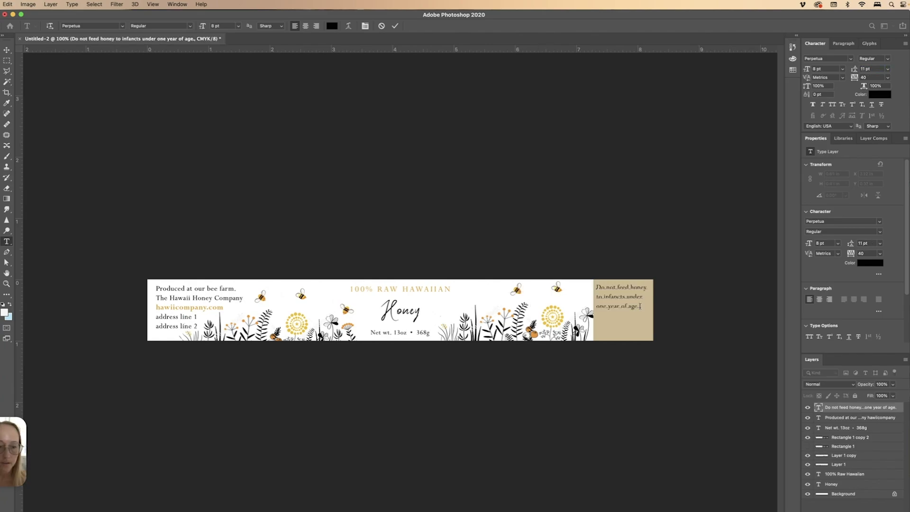
Add the line "Packed on: 10/12/23" below the warning text, separated by a blank line
text(Packed on:)
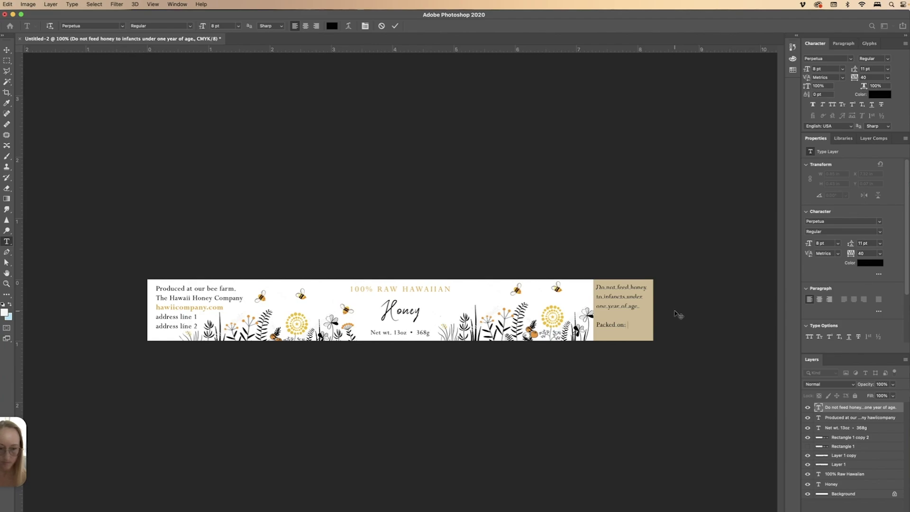
text( 10/12/)
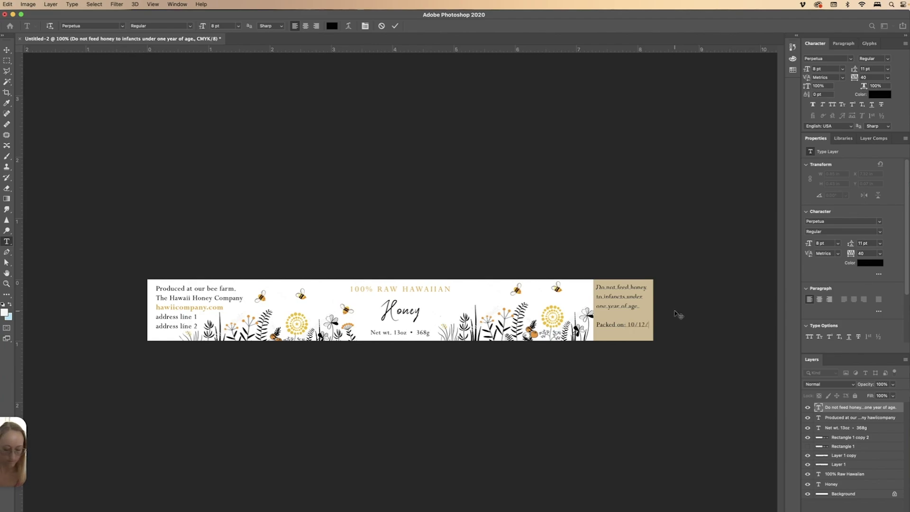
text(2)
Set the tracking of the packing date and the warning text to 0, and shift the text block slightly down on the tan panel
key(shift+Home)
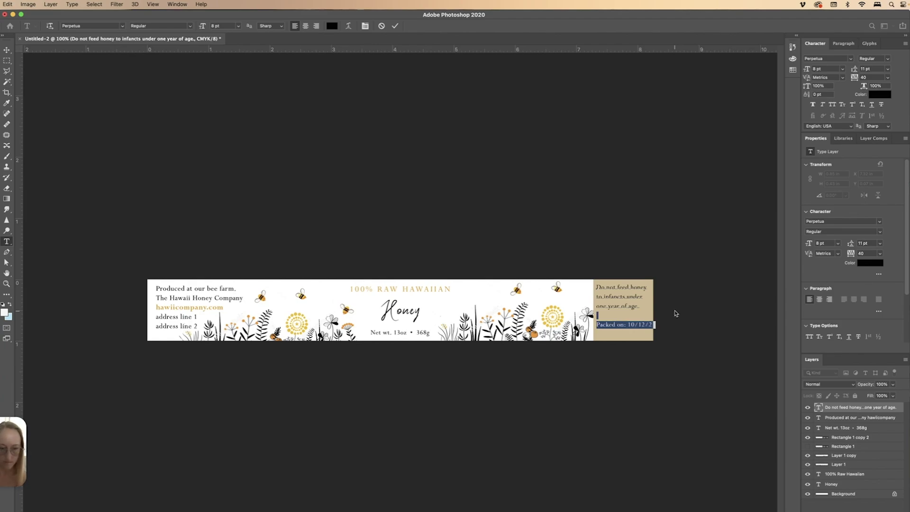
click(831, 71)
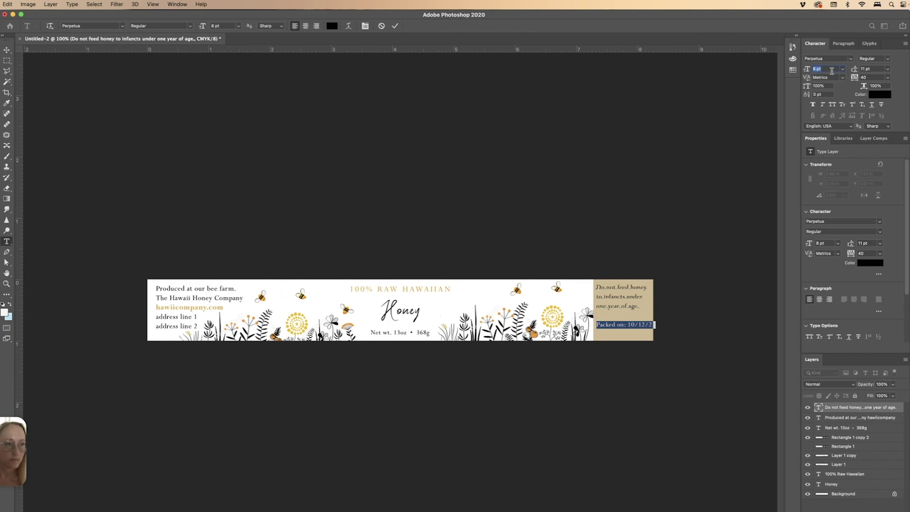
click(887, 77)
click(867, 139)
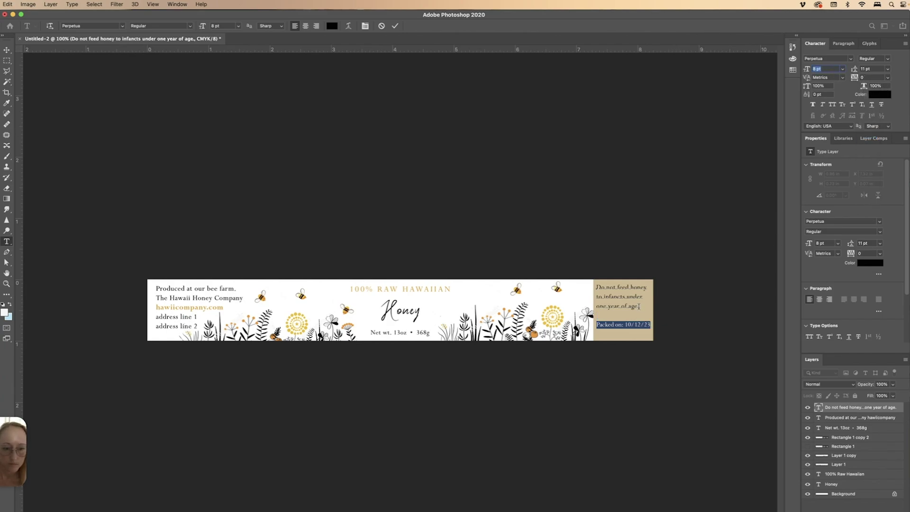
drag(639, 307, 596, 286)
click(887, 77)
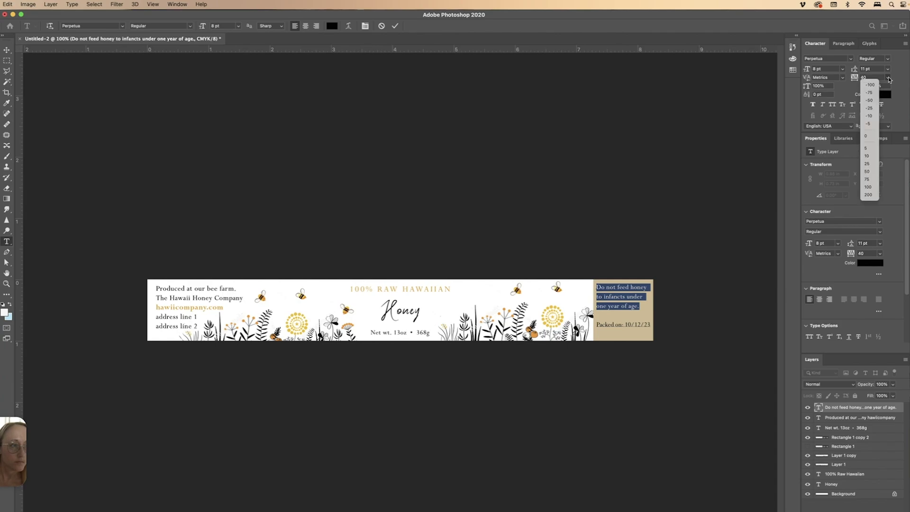
click(870, 139)
key(Escape)
key(v)
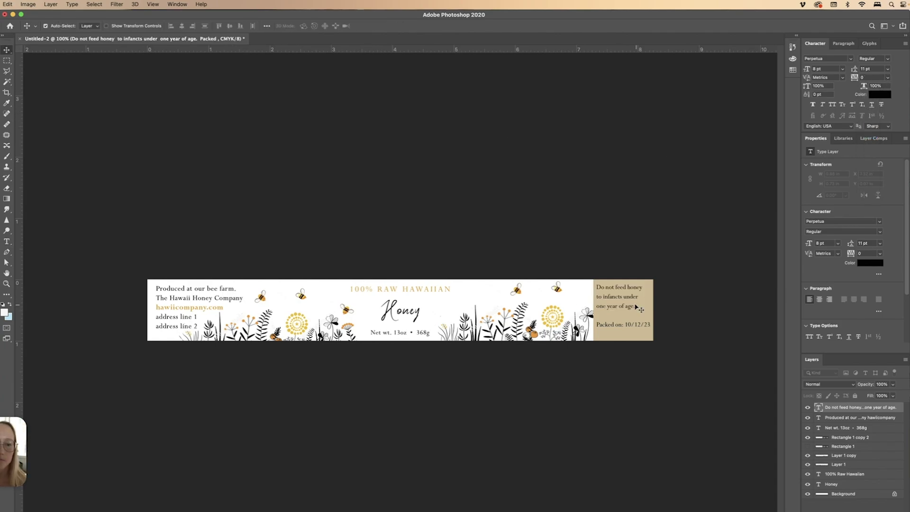
mouse_move(636, 307)
mouse_down()
mouse_move(493, 308)
mouse_move(637, 310)
mouse_up()
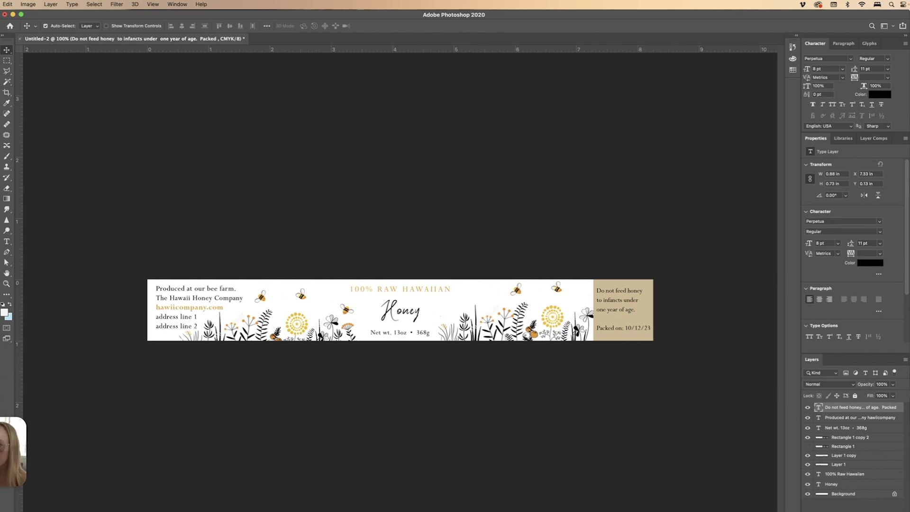
Draw a black-filled vertical divider bar about 13 x 336 px along the tan panel's inner edge with the Rectangle tool, and deselect it
click(6, 294)
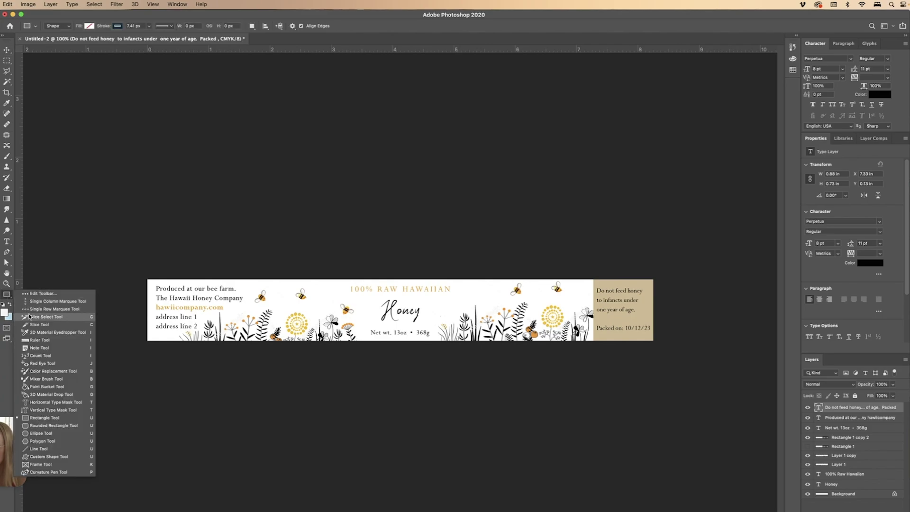
click(46, 417)
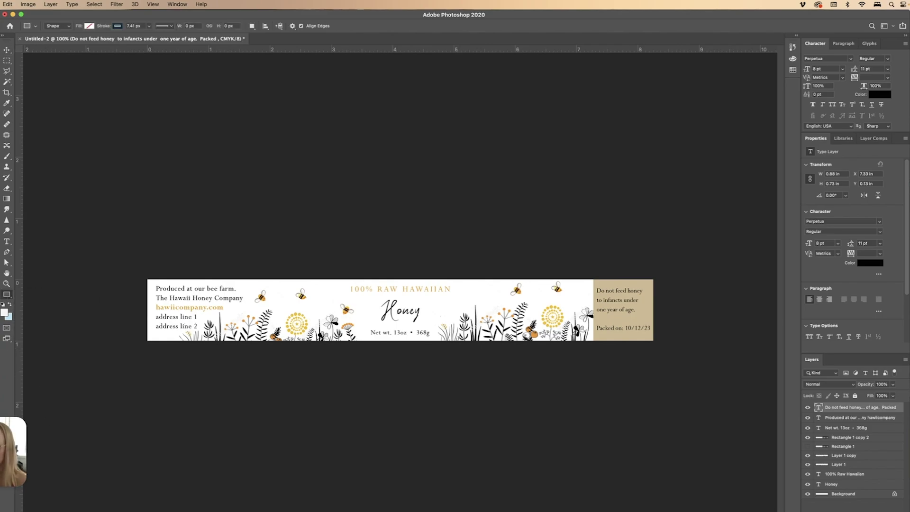
click(89, 26)
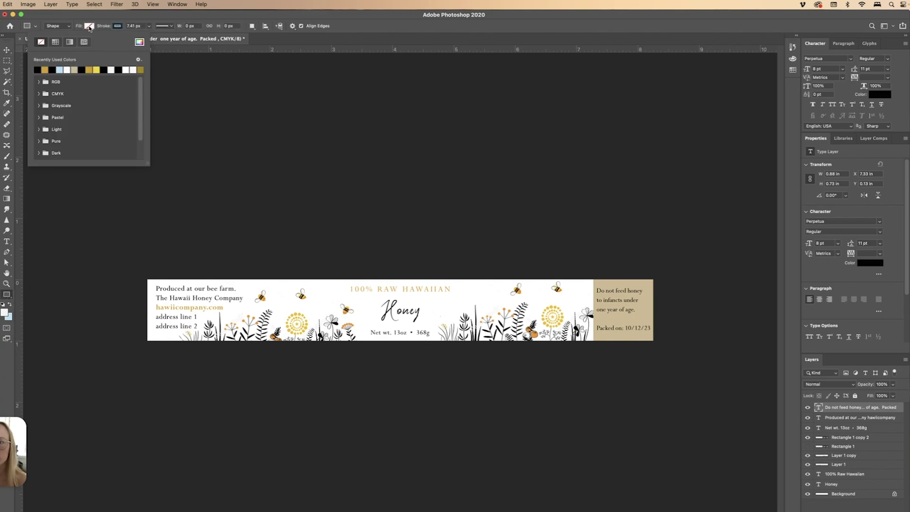
click(37, 70)
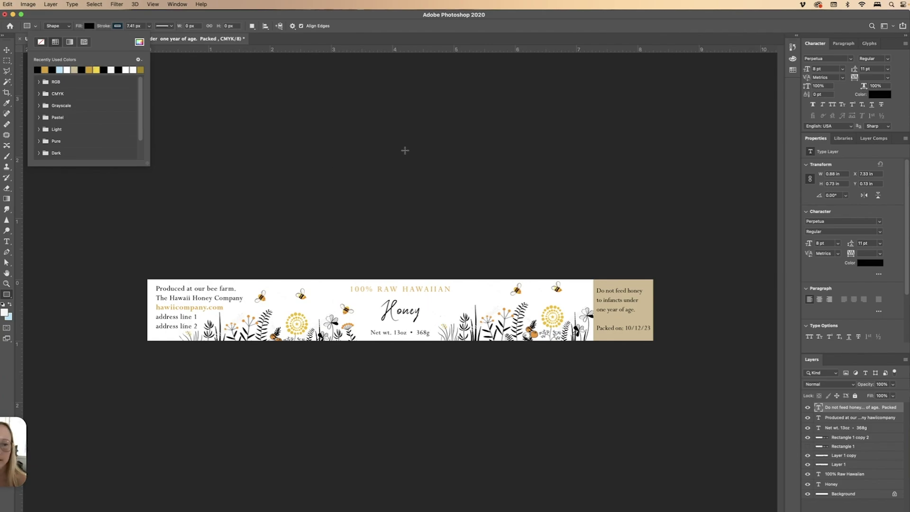
drag(593, 279, 592, 347)
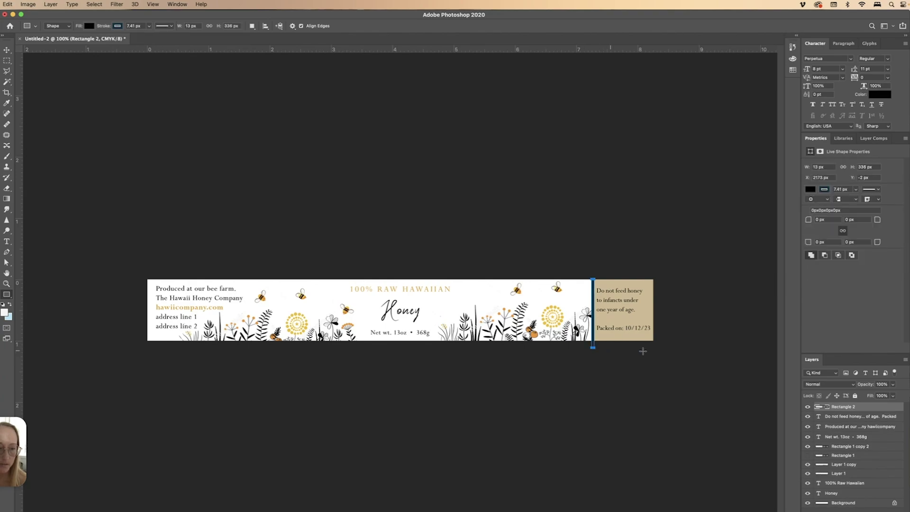
click(8, 51)
click(634, 188)
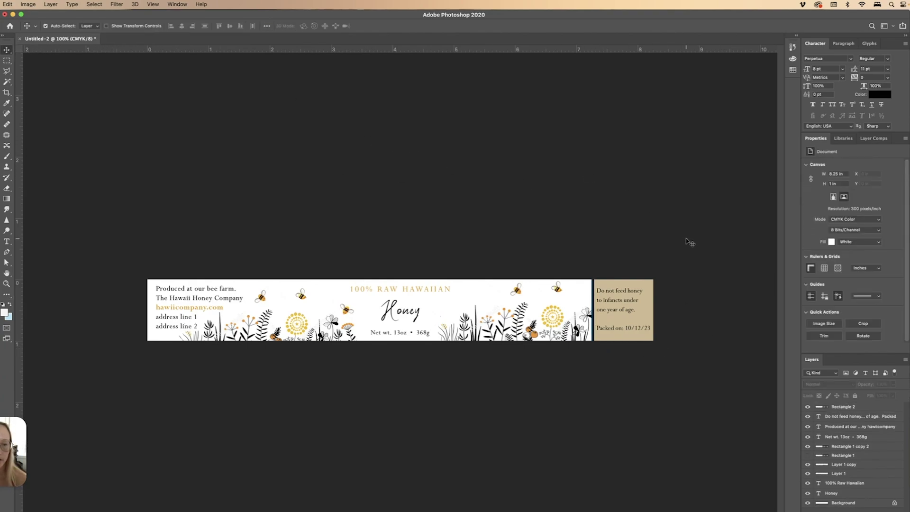
Create a new 2 x 2 inch document for the jar lid at 300 pixels/inch in CMYK Color
click(616, 304)
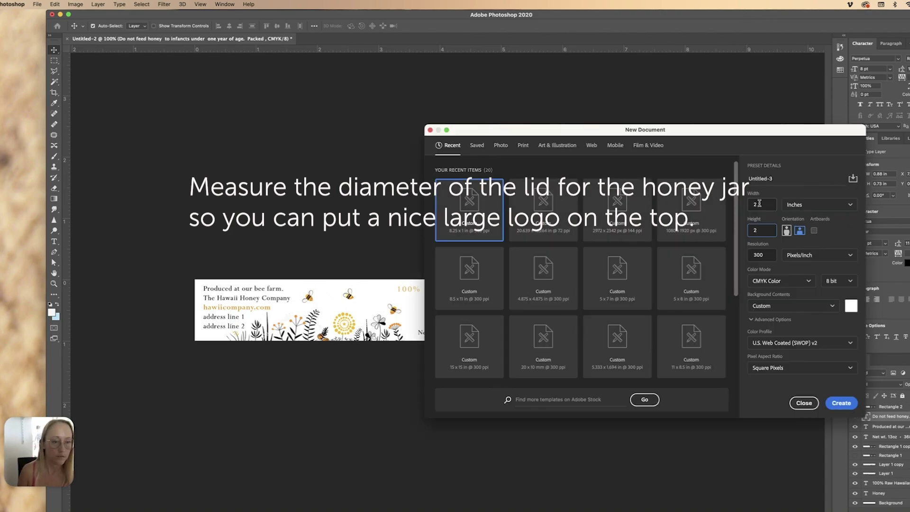
click(838, 404)
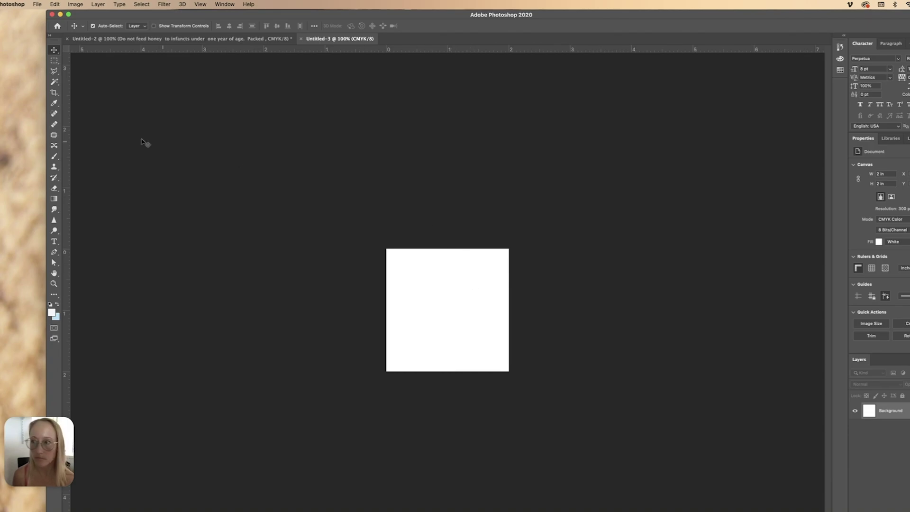
Draw a black-outlined circle spanning the whole 2 x 2 inch canvas with the Ellipse tool
click(54, 294)
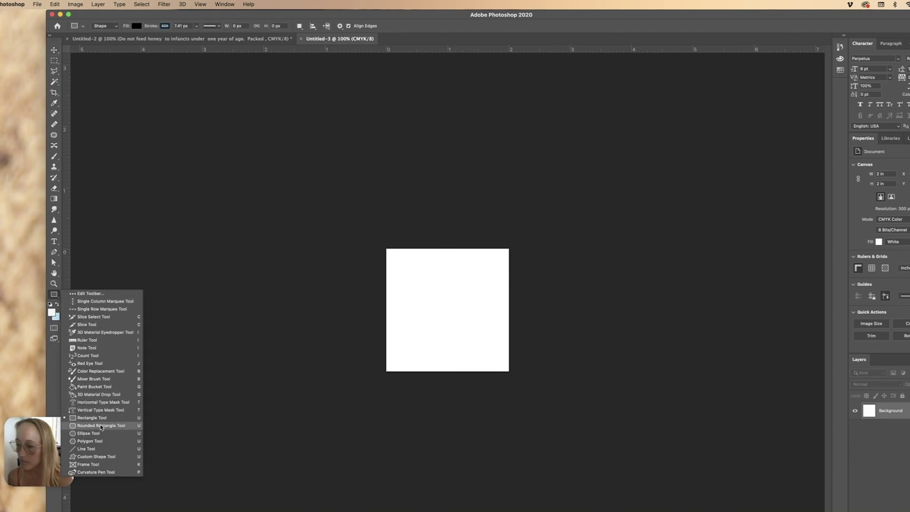
click(89, 433)
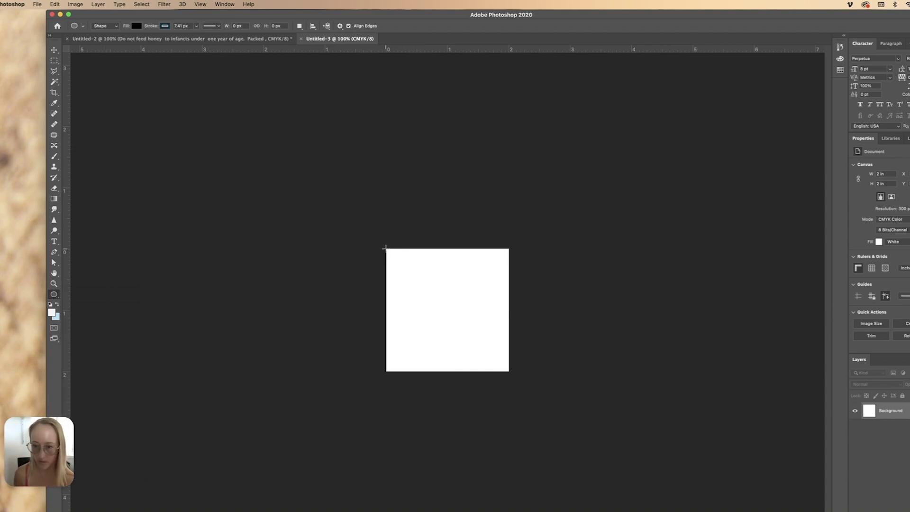
mouse_move(386, 248)
mouse_down()
mouse_move(463, 350)
mouse_move(508, 386)
mouse_up()
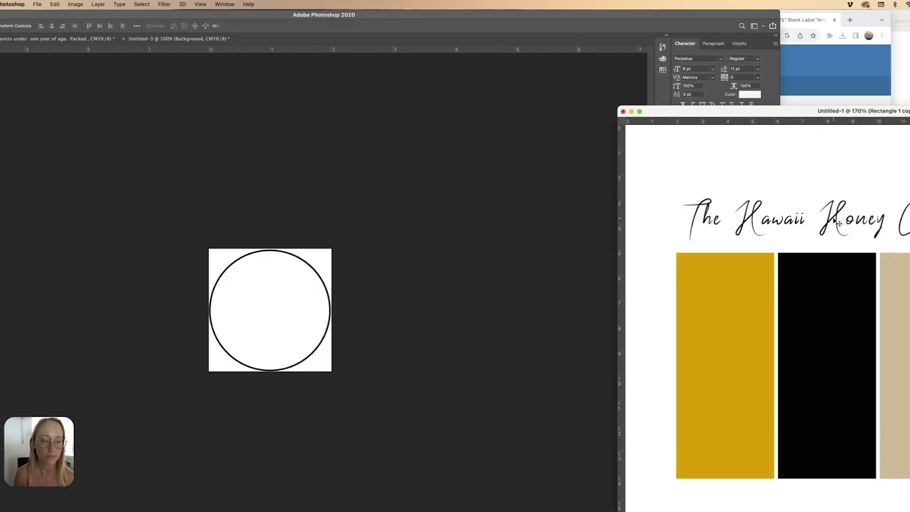
Copy the script "The Hawaii Honey Company" text from the brand board into the lid document and scale it down to fit inside the circle
drag(839, 223, 350, 291)
drag(279, 309, 284, 312)
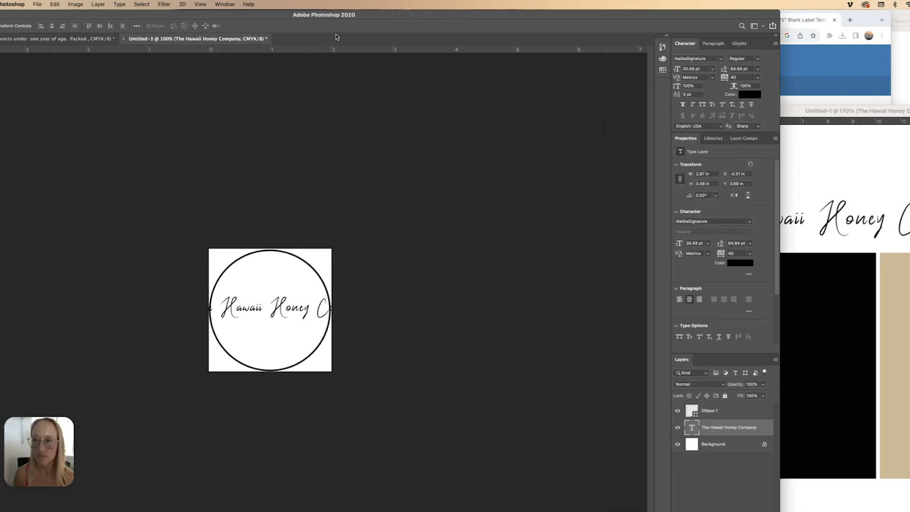
drag(370, 15, 555, 15)
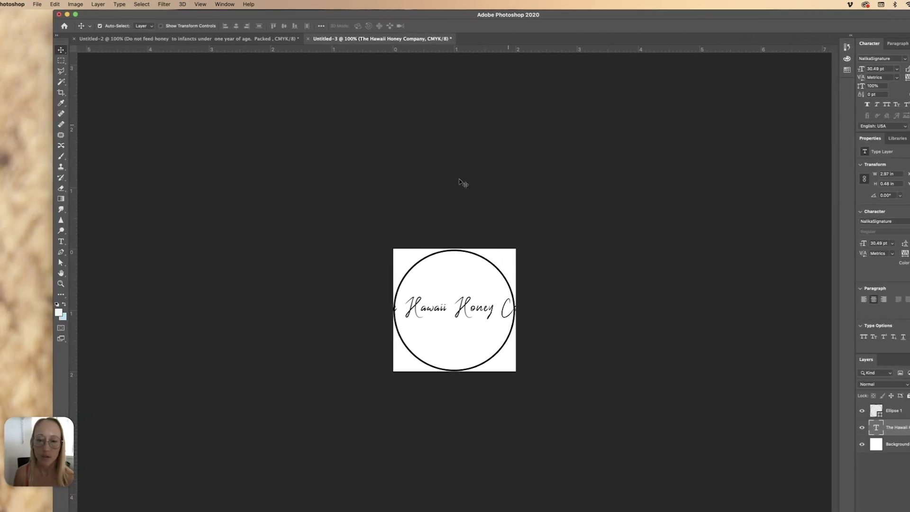
key(ctrl+t)
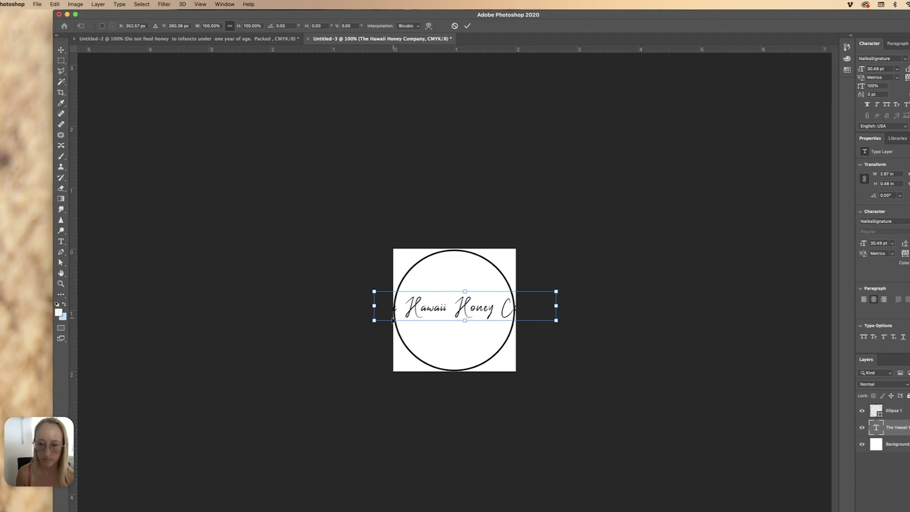
drag(374, 320, 401, 316)
drag(553, 320, 510, 317)
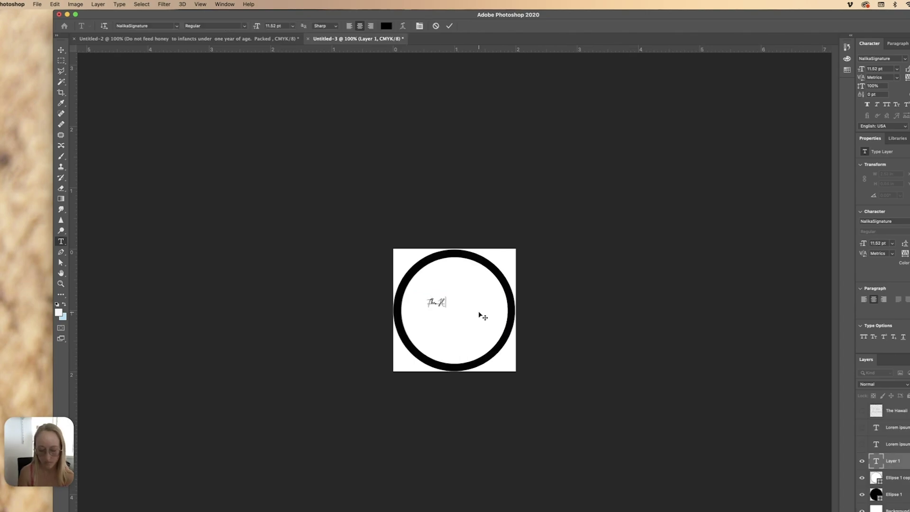
Set the "The Hawaii" text in Perpetua Regular with all caps, and move it to the upper middle of the circle
key(ctrl+a)
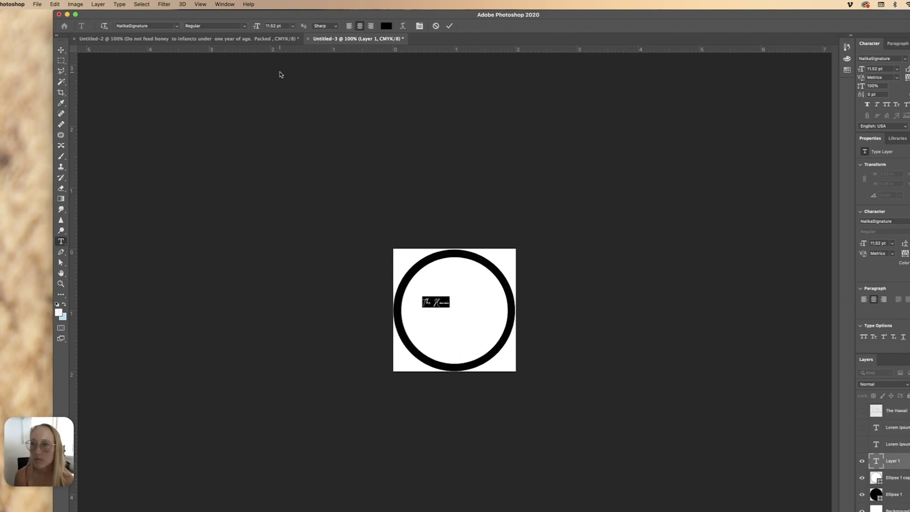
click(142, 25)
text(perpetua)
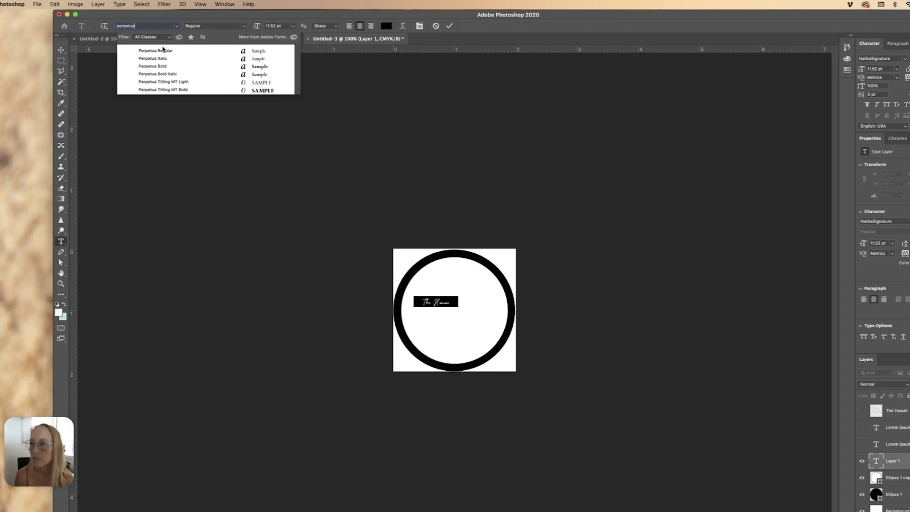
click(163, 49)
key(ctrl+shift+k)
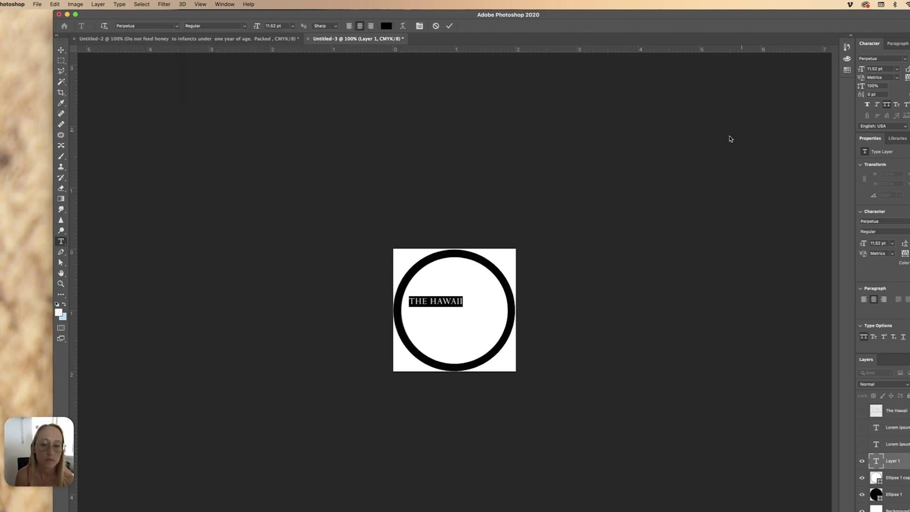
click(61, 49)
drag(436, 302, 455, 286)
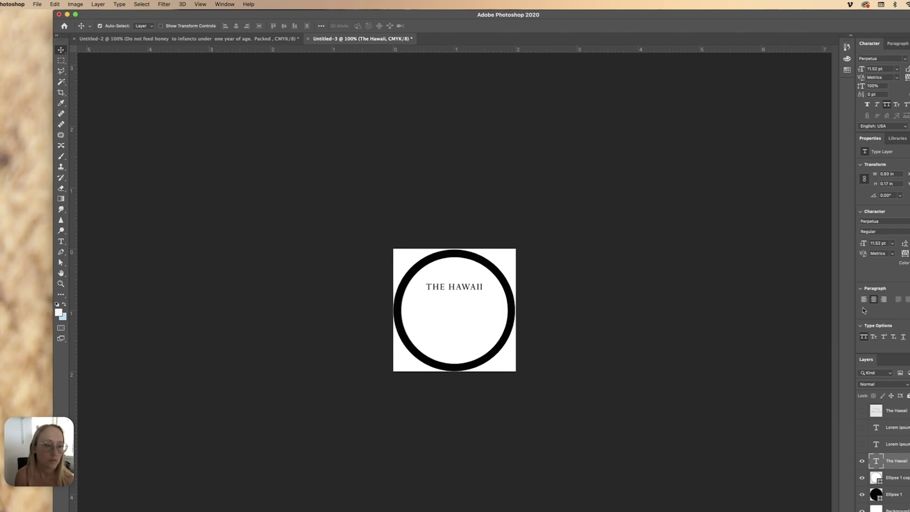
Add a "Honey Company" line in NalikaSignature and arrange it centred beneath "THE HAWAII"
key(t)
click(416, 304)
text(HONEY COMPANY)
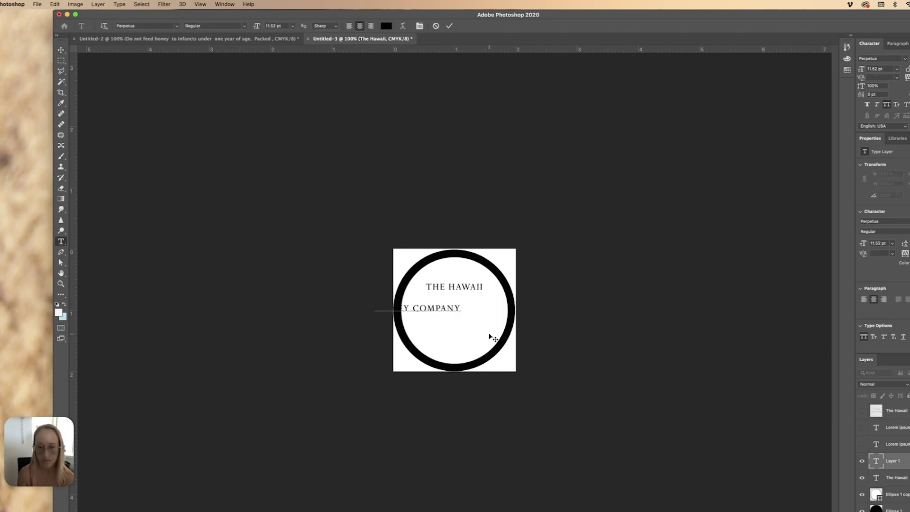
key(ctrl+a)
click(147, 26)
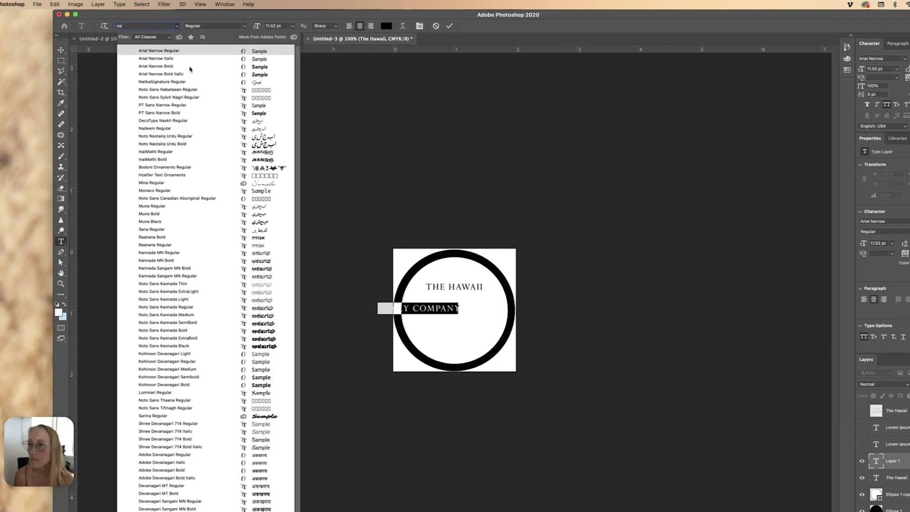
click(189, 86)
key(ctrl+Return)
mouse_move(447, 305)
mouse_down()
mouse_move(439, 309)
mouse_move(500, 283)
mouse_move(454, 313)
mouse_move(453, 292)
mouse_up()
key(Return)
Draw a horizontal bar about 394 x 22 px beneath "Honey Company" with the Rectangle tool and fill it with gold
click(60, 294)
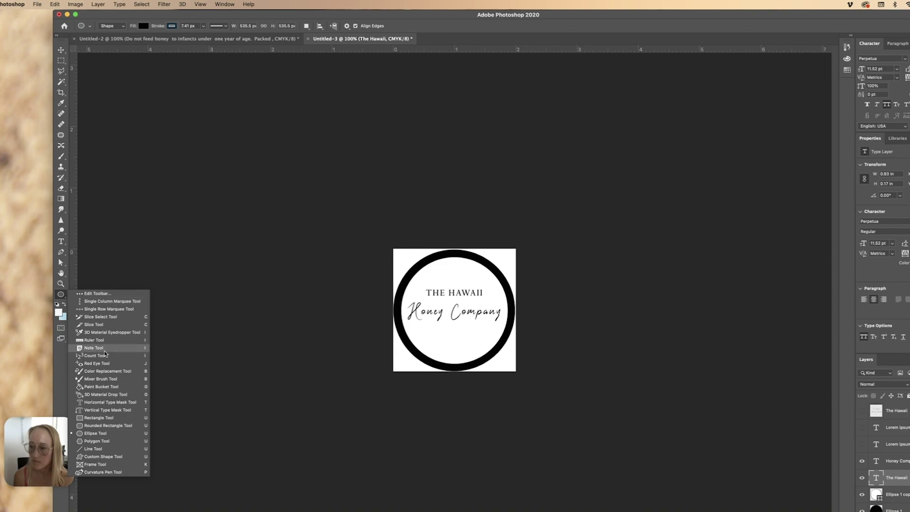
click(94, 419)
drag(414, 327, 495, 330)
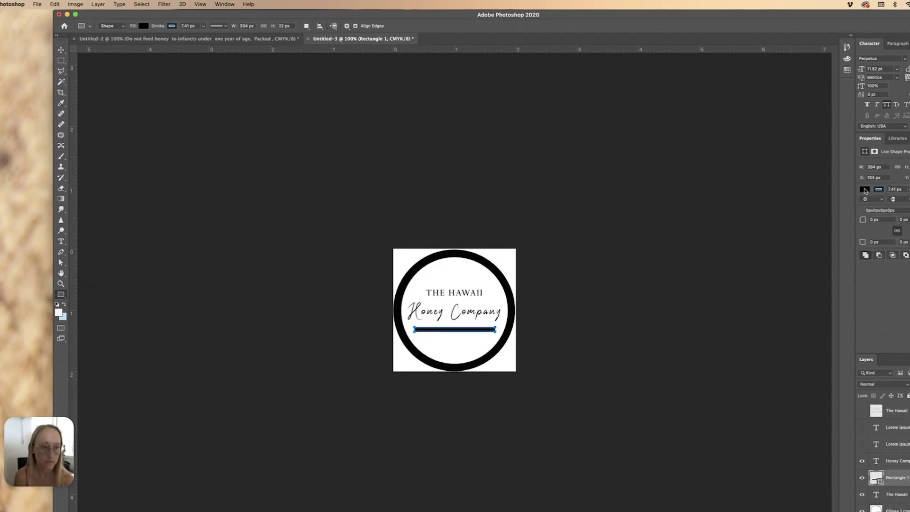
click(864, 189)
click(894, 233)
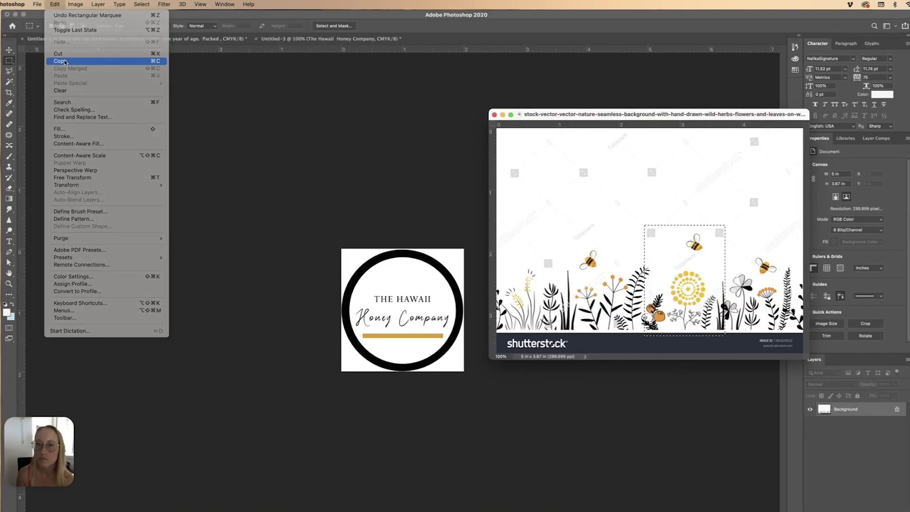
Paste the copied flower and bee artwork into the lid document and erase the surplus plants and background around it
key(super+v)
key(e)
right_click(377, 272)
mouse_move(364, 258)
mouse_down()
mouse_move(379, 265)
mouse_move(365, 327)
mouse_move(379, 346)
mouse_move(364, 363)
mouse_move(429, 259)
mouse_move(438, 270)
mouse_up()
key(Escape)
mouse_move(438, 311)
mouse_down()
mouse_move(441, 363)
mouse_move(424, 356)
mouse_move(421, 339)
mouse_move(430, 337)
mouse_up()
drag(386, 255, 379, 259)
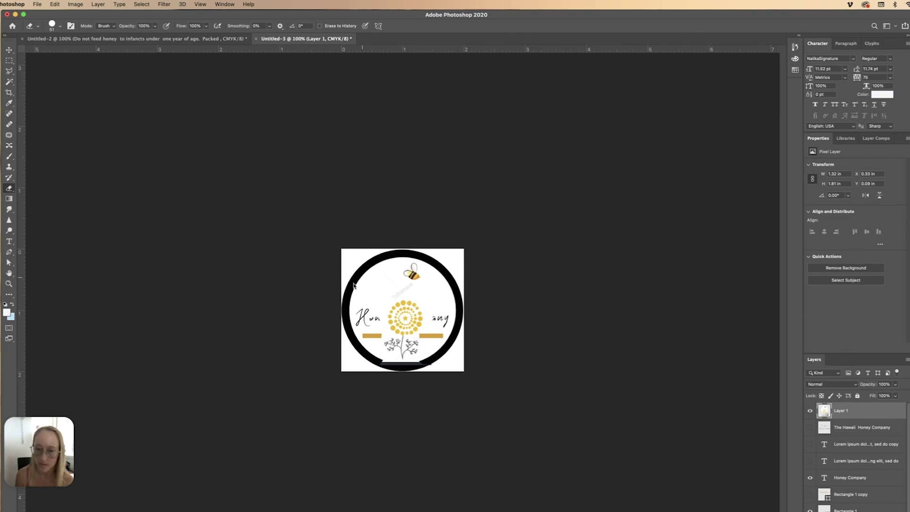
Move the flower and bee artwork slightly down behind the circle outline and "Honey Company", and hide the gold bar
key(v)
drag(403, 308, 403, 314)
click(810, 411)
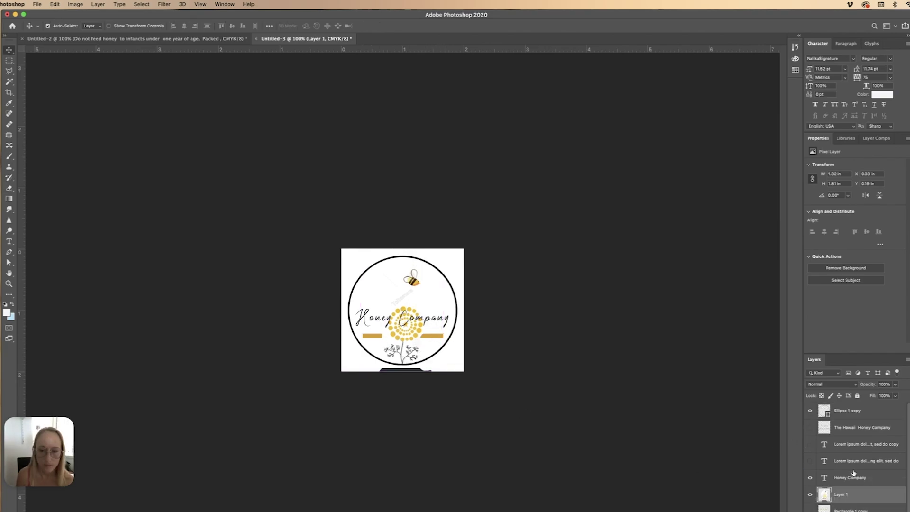
scroll(853, 473, down, 1)
click(810, 506)
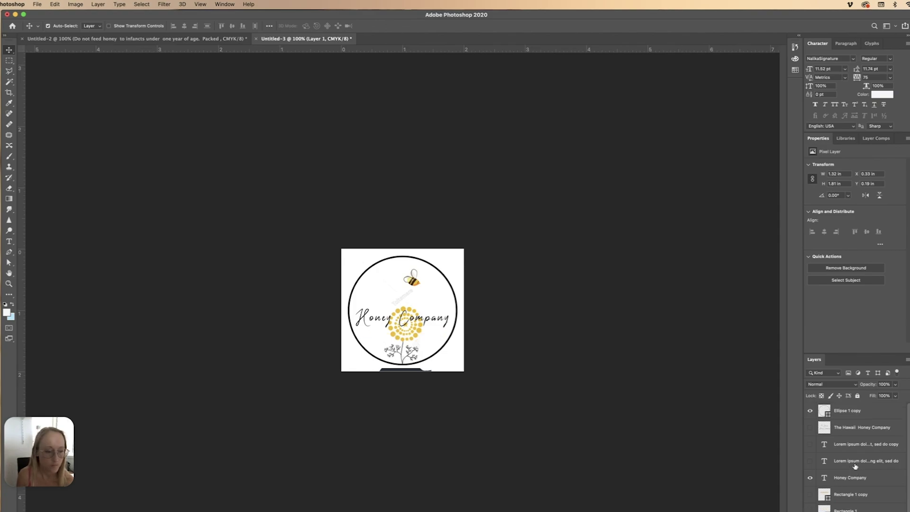
Bring the "THE HAWAII" and "Honey Company" text layers in front of the artwork, and nudge both lines up together
key(super+v)
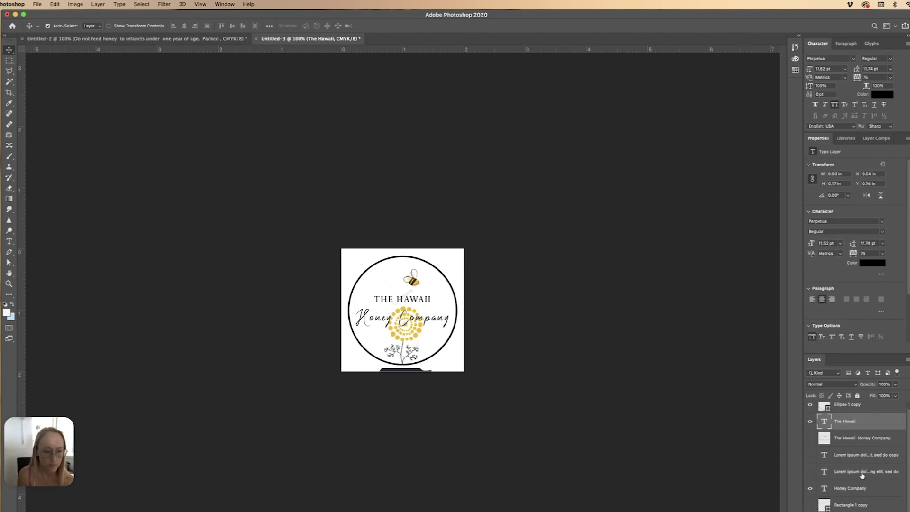
drag(850, 488, 853, 432)
shift+click(852, 425)
key(Up)
key(Up)
key(Up)
key(Up)
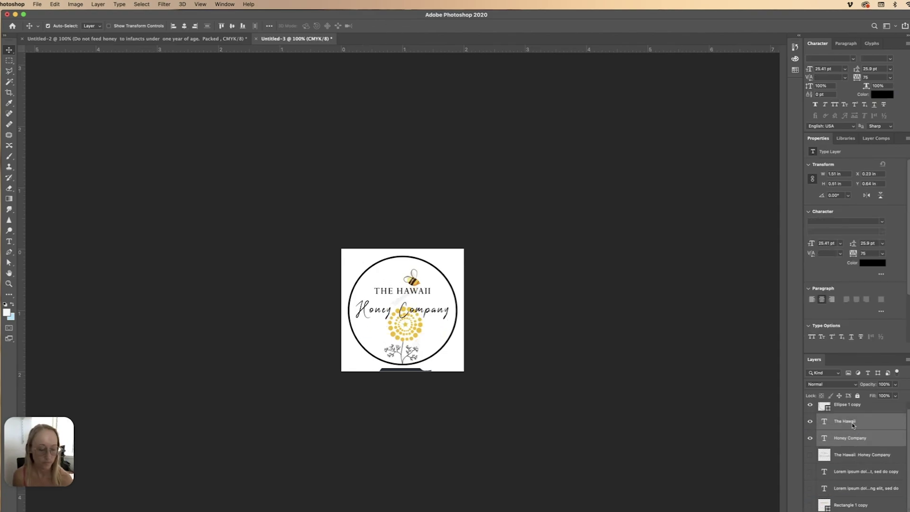
Scale down the flower and fit it beneath "Honey Company", and erase the leftover dark strip along the canvas's lower edge
click(397, 299)
key(m)
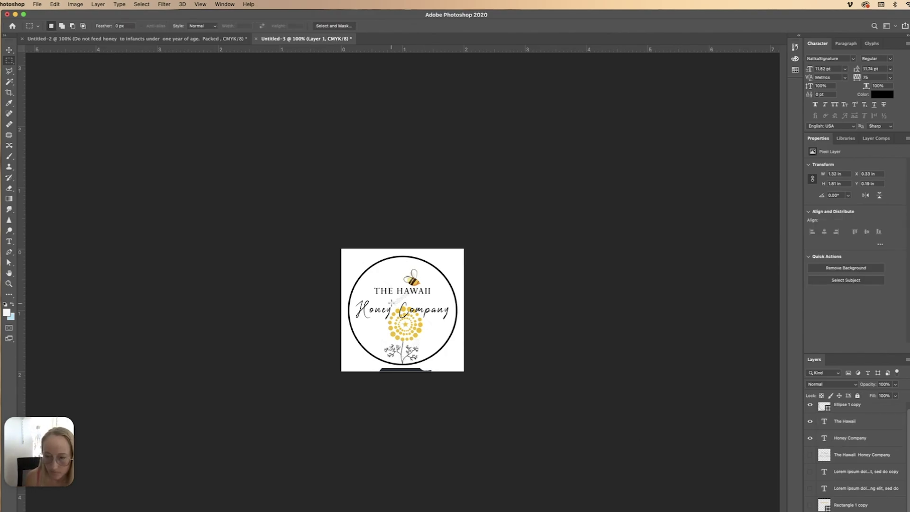
mouse_move(384, 314)
mouse_down()
mouse_move(420, 342)
mouse_move(425, 365)
mouse_up()
key(super+t)
drag(406, 333, 406, 332)
key(Return)
key(super+d)
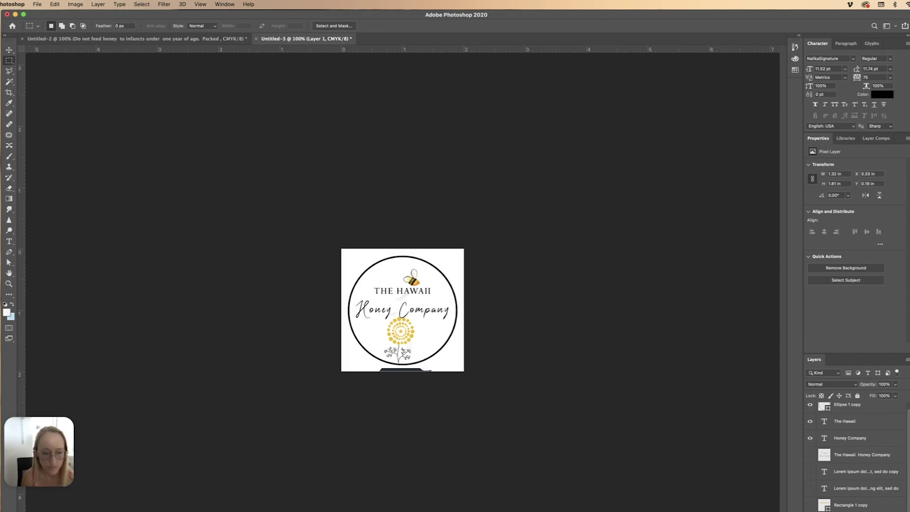
key(e)
drag(432, 373, 371, 373)
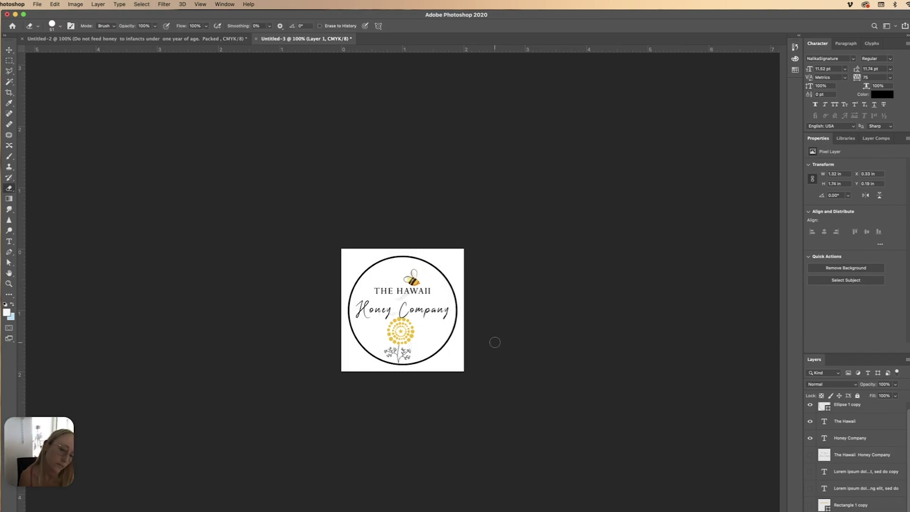
Try the Bold style of Perpetua on the "THE HAWAII" line
click(832, 424)
double_click(824, 421)
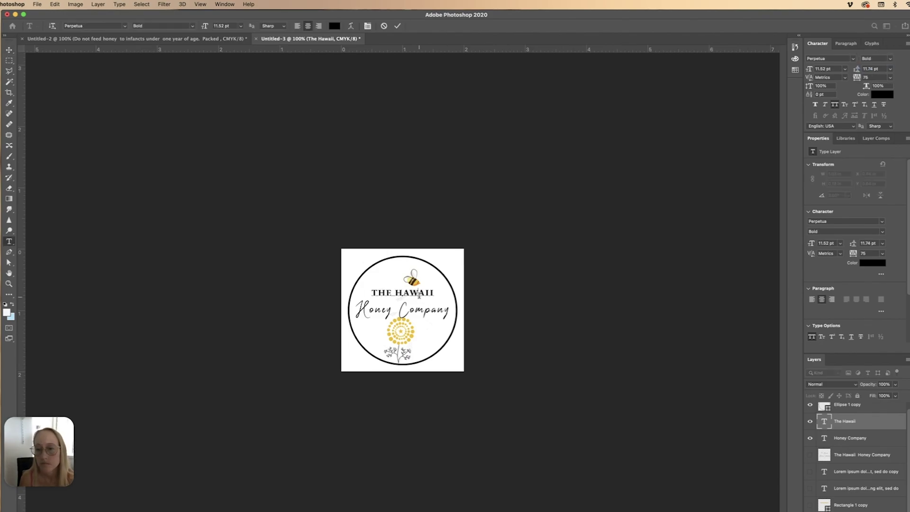
key(ctrl+Return)
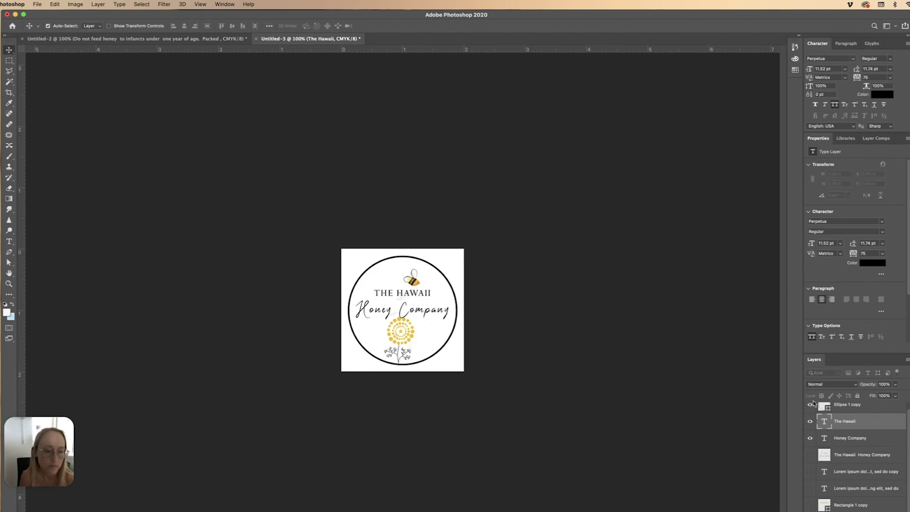
Select the bee and move it down beside the flower's left, and shift the flower and bee slightly right to balance them under the name
ctrl+click(411, 278)
key(m)
drag(400, 268, 383, 326)
key(v)
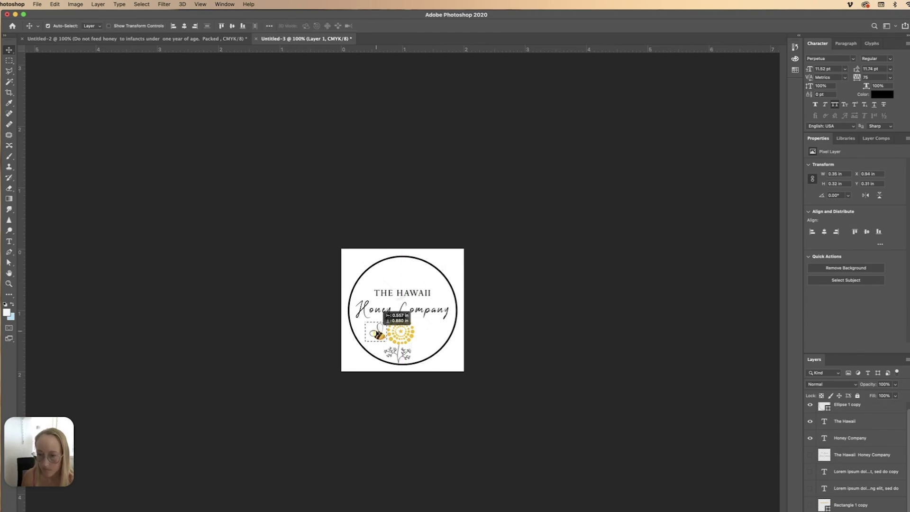
key(ctrl+d)
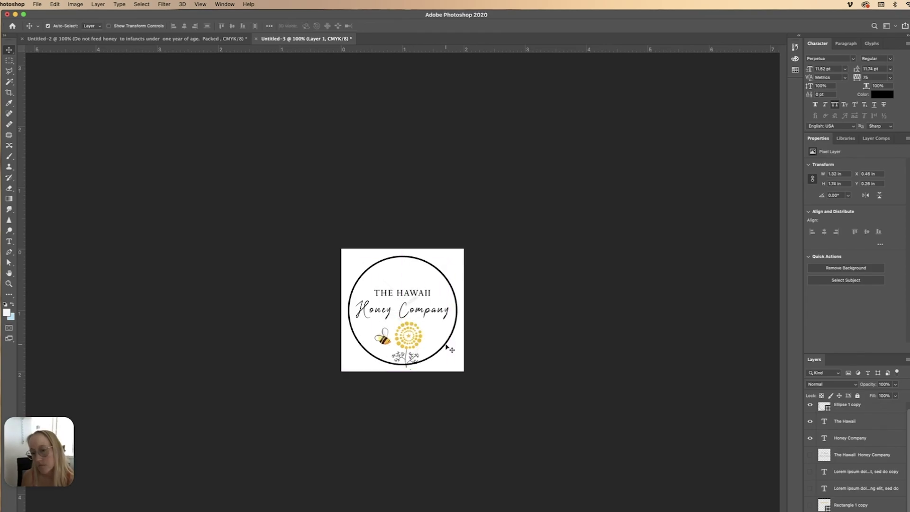